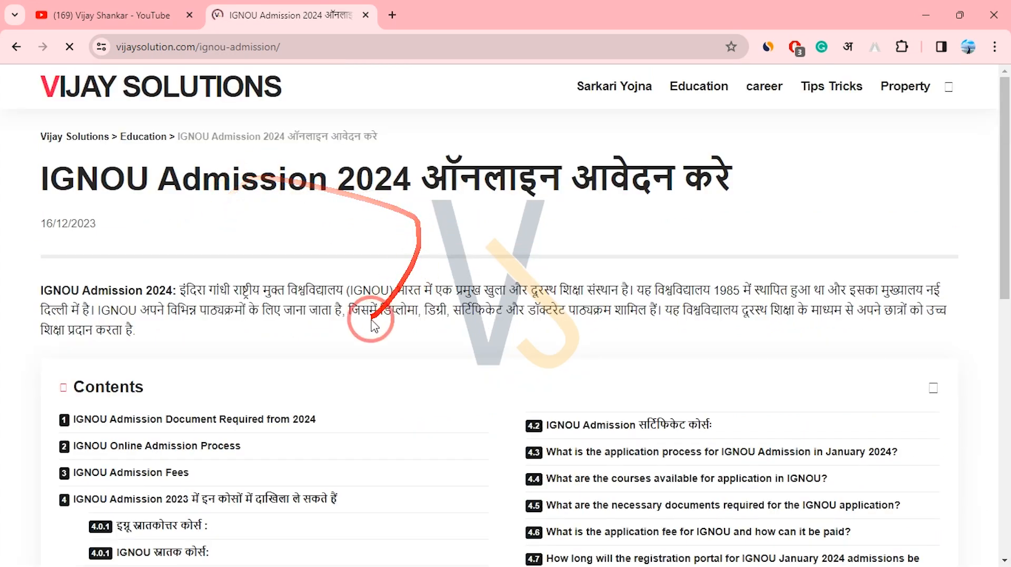
Open the 'IGNOU Admission 2024 ऑनलाइन आवेदन करे' article from the Education list.
{"action": "left_click", "coordinate": [275, 48]}
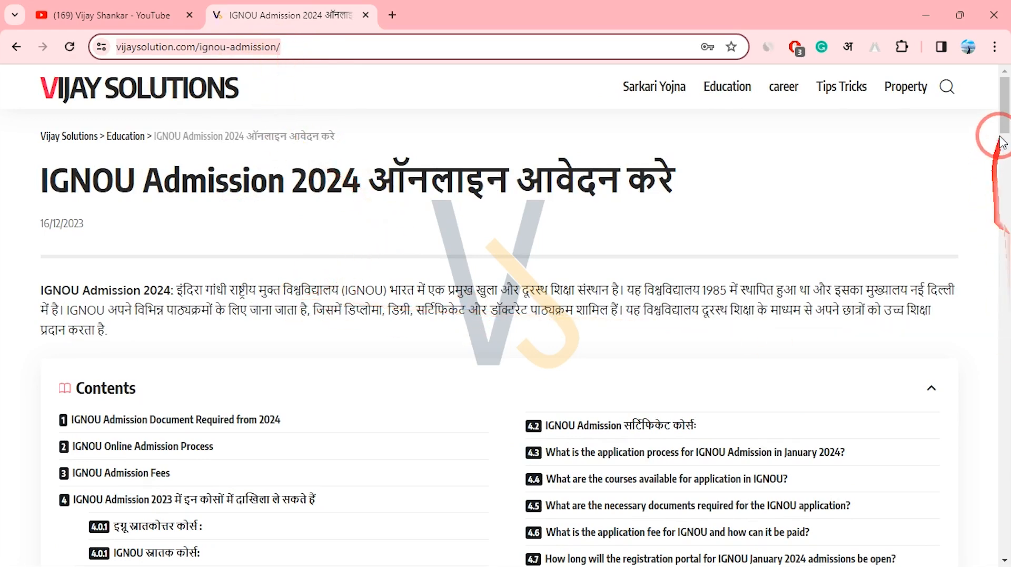
Review the article's required documents: photograph, signature and category certificate.
{"action": "left_click_drag", "start_coordinate": [1004, 125], "coordinate": [1006, 227]}
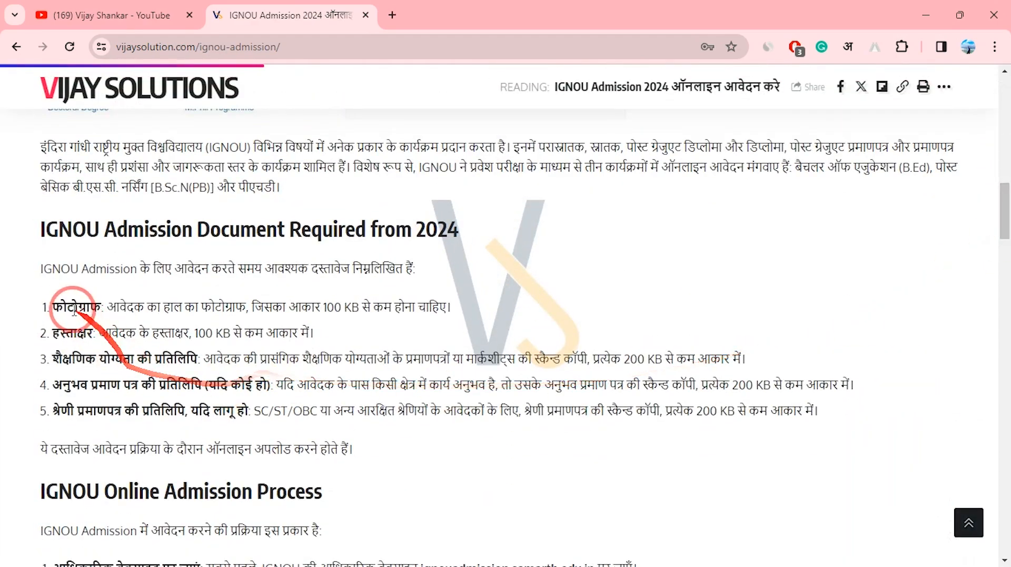
{"action": "left_click_drag", "start_coordinate": [52, 306], "coordinate": [125, 331]}
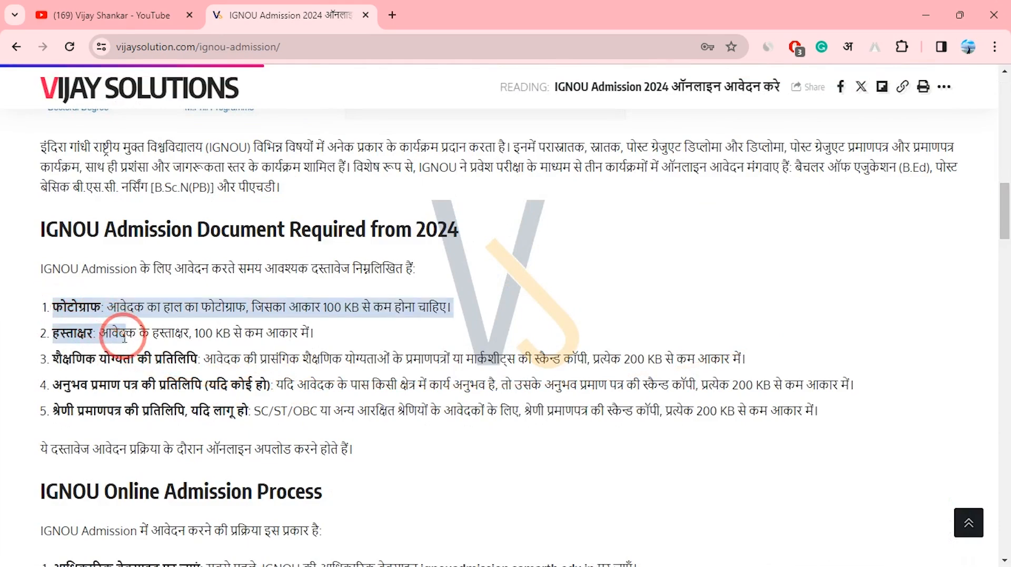
{"action": "left_click", "coordinate": [70, 308]}
{"action": "left_click_drag", "start_coordinate": [64, 314], "coordinate": [106, 304]}
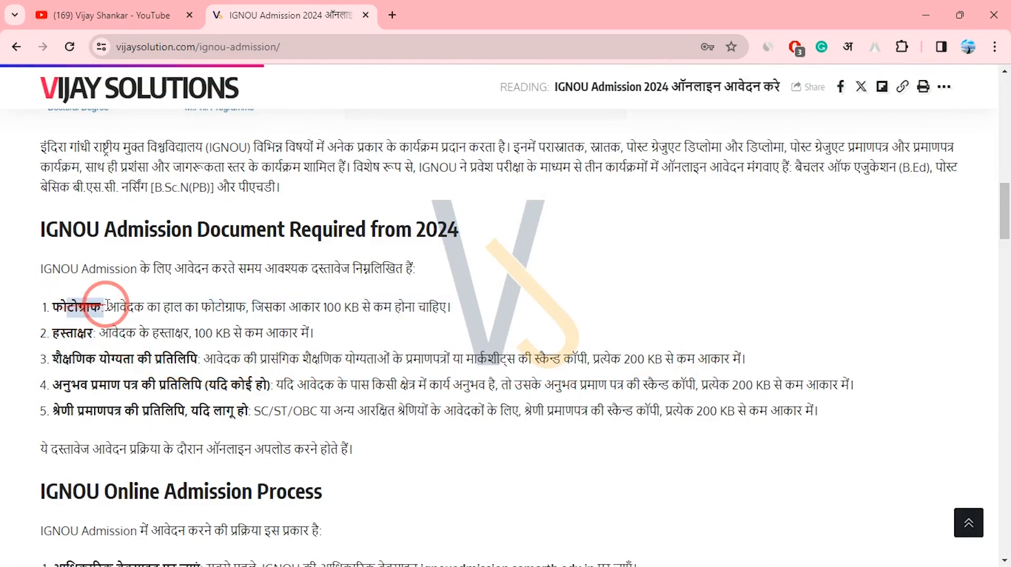
{"action": "left_click_drag", "start_coordinate": [60, 333], "coordinate": [172, 389]}
{"action": "left_click_drag", "start_coordinate": [97, 413], "coordinate": [186, 445]}
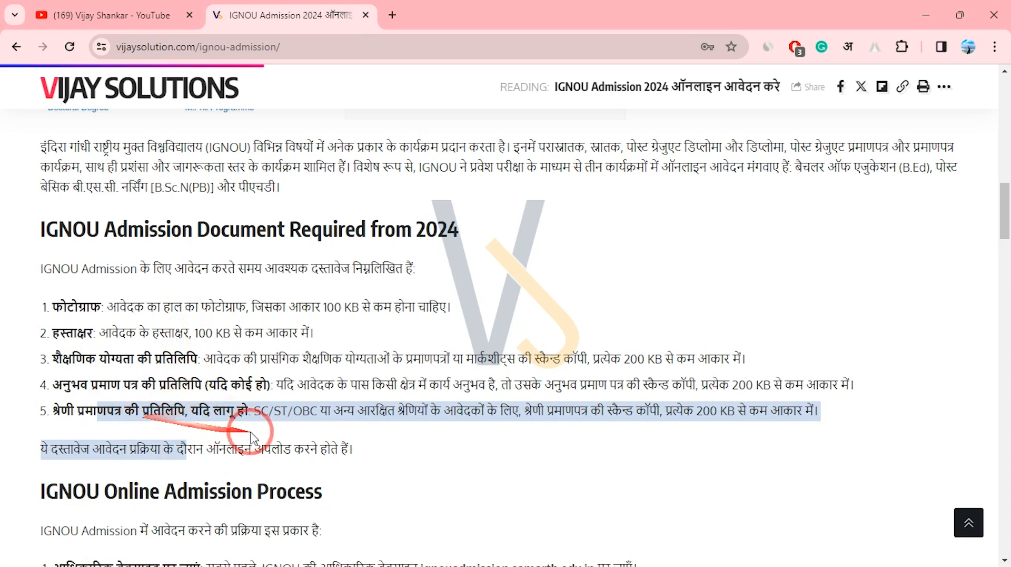
{"action": "left_click_drag", "start_coordinate": [264, 413], "coordinate": [86, 420]}
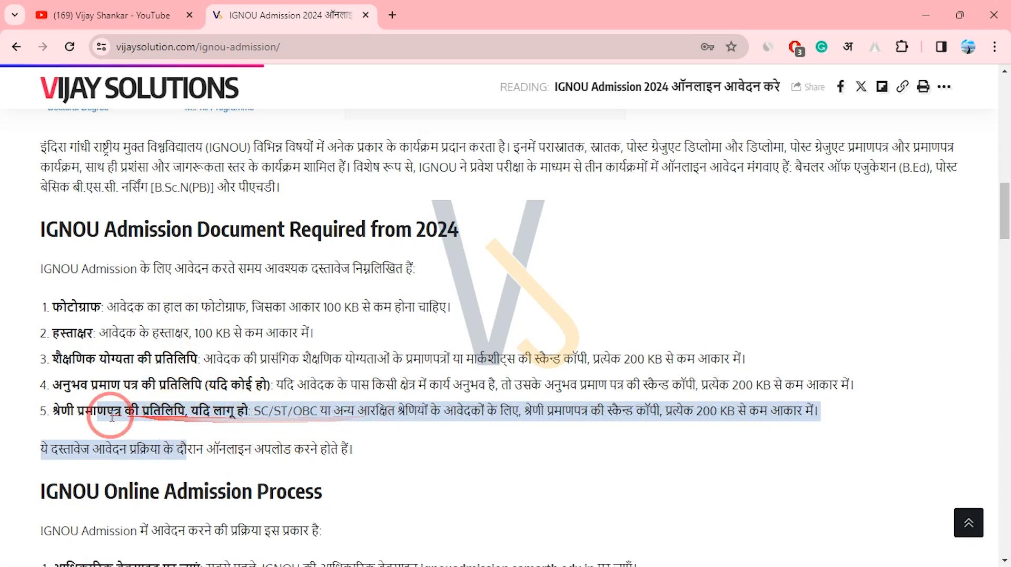
Go over the online admission process steps and open ignouadmission.samarth.edu.in in a new tab.
{"action": "left_click_drag", "start_coordinate": [1009, 221], "coordinate": [1007, 254]}
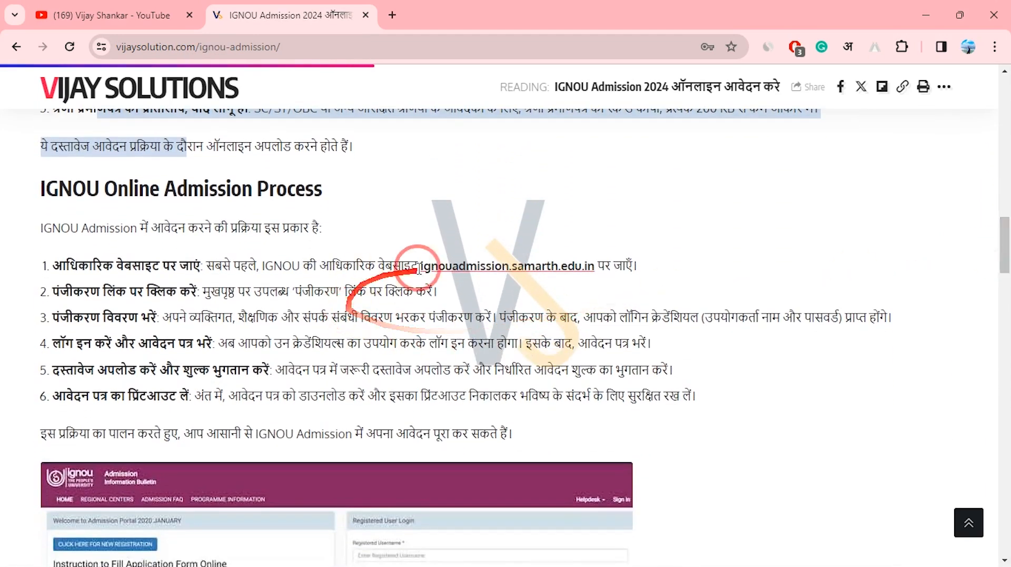
{"action": "left_click_drag", "start_coordinate": [36, 188], "coordinate": [318, 194]}
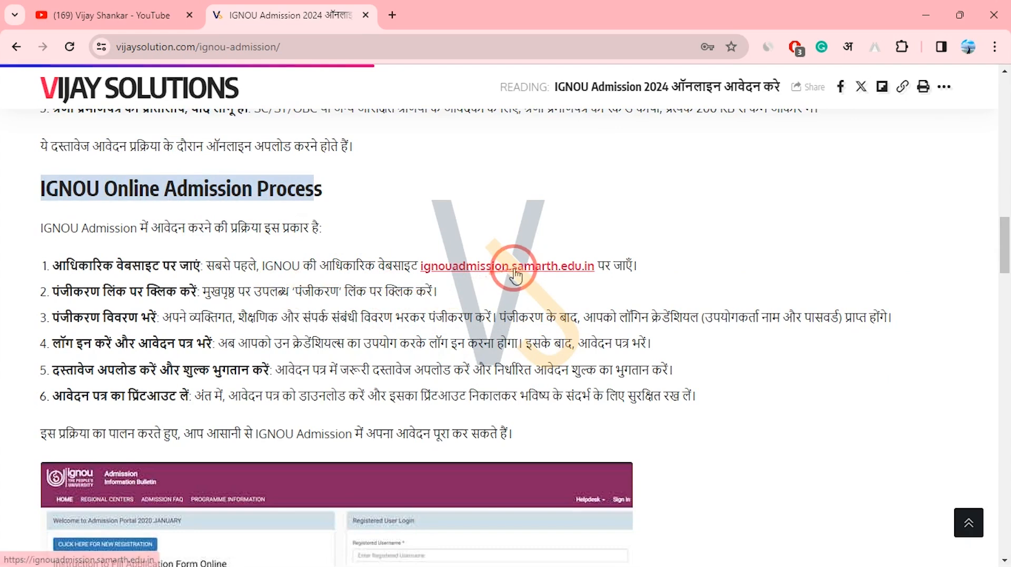
{"action": "left_click_drag", "start_coordinate": [222, 266], "coordinate": [343, 266]}
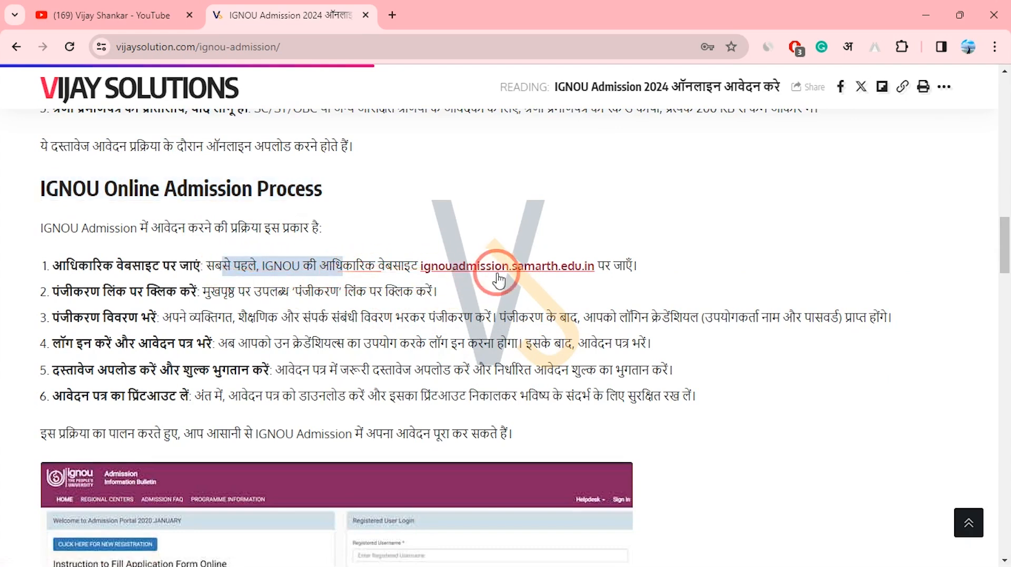
{"action": "left_click", "coordinate": [524, 270]}
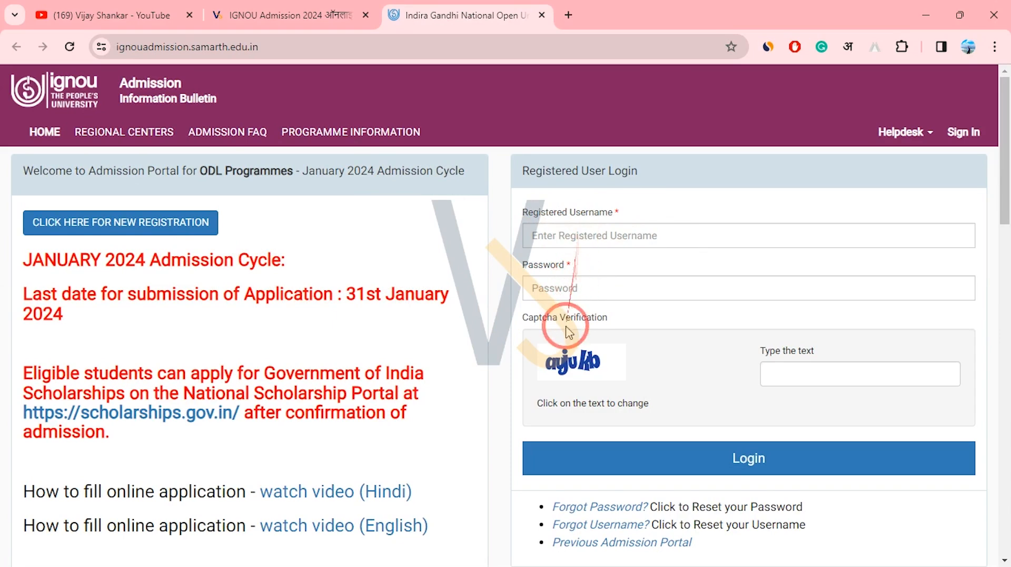
Scroll through the January 2024 admission home page and return to the top.
{"action": "scroll", "coordinate": [1001, 210], "scroll_direction": "down", "scroll_amount": 3}
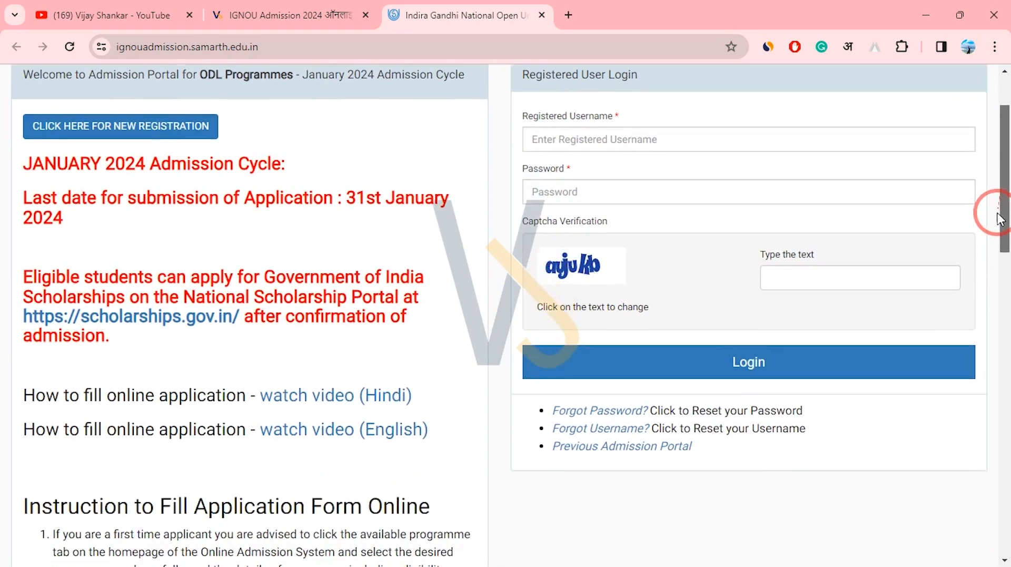
{"action": "scroll", "coordinate": [1001, 210], "scroll_direction": "up", "scroll_amount": 2}
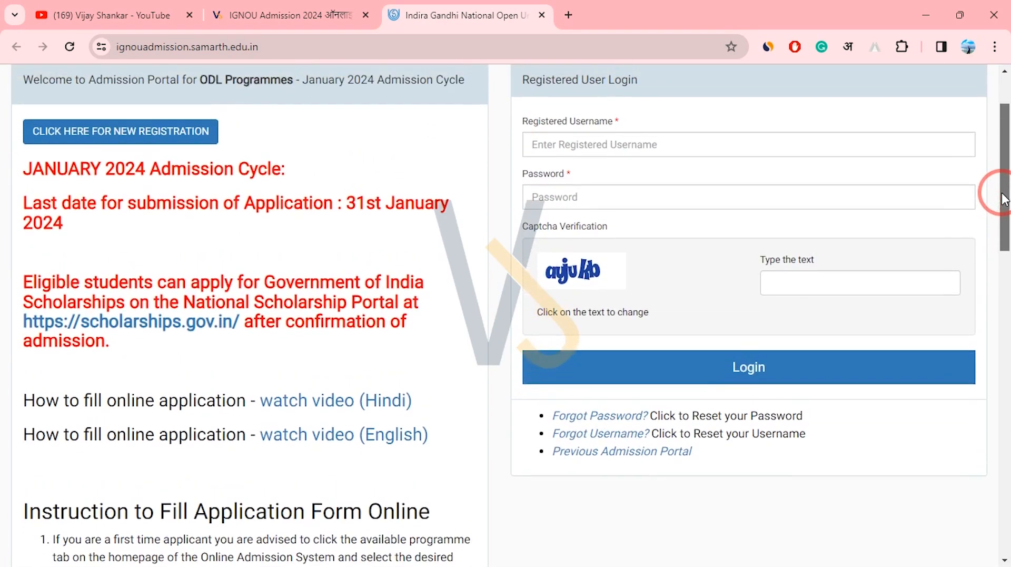
{"action": "left_click_drag", "start_coordinate": [1004, 199], "coordinate": [1004, 172]}
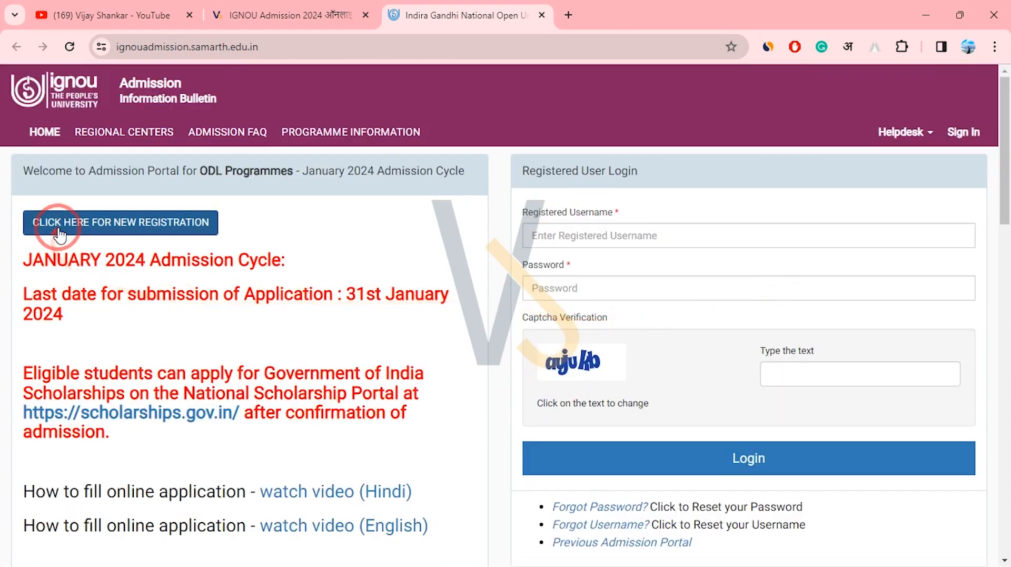
Start a new Student Registration Form with a username and the full name ABC.
{"action": "left_click", "coordinate": [160, 230]}
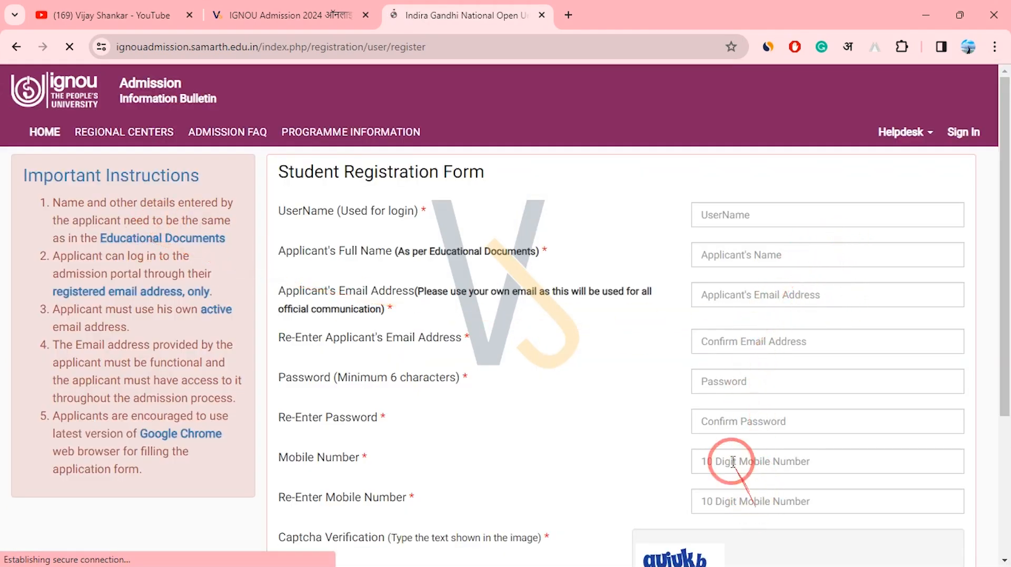
{"action": "left_click", "coordinate": [722, 221]}
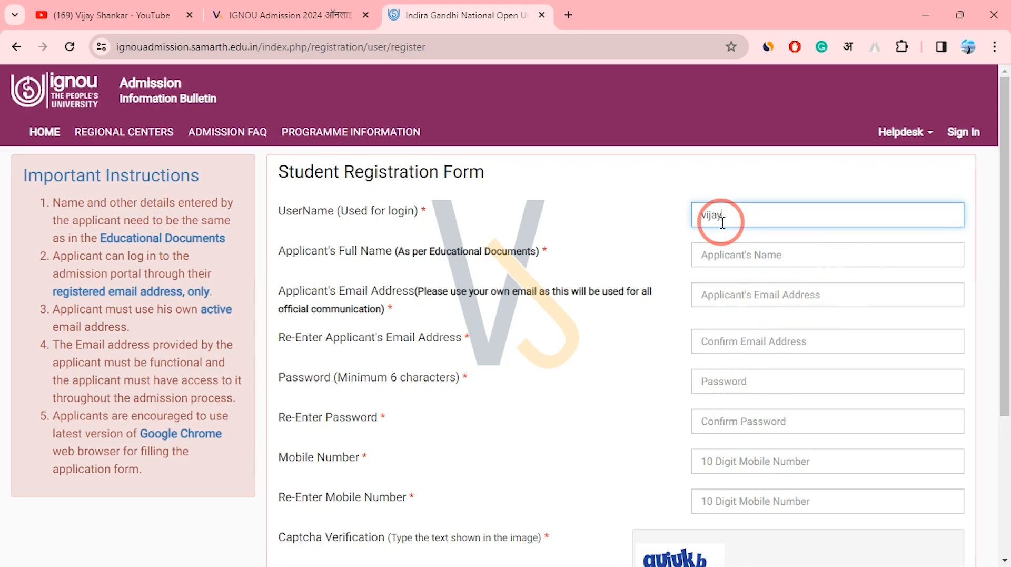
{"action": "left_click", "coordinate": [648, 226]}
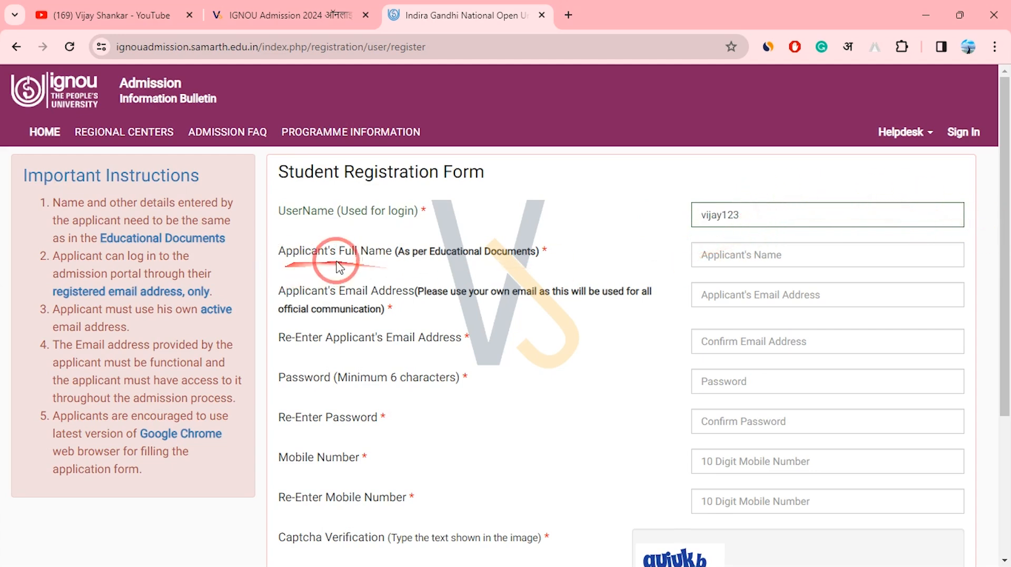
{"action": "left_click", "coordinate": [737, 251]}
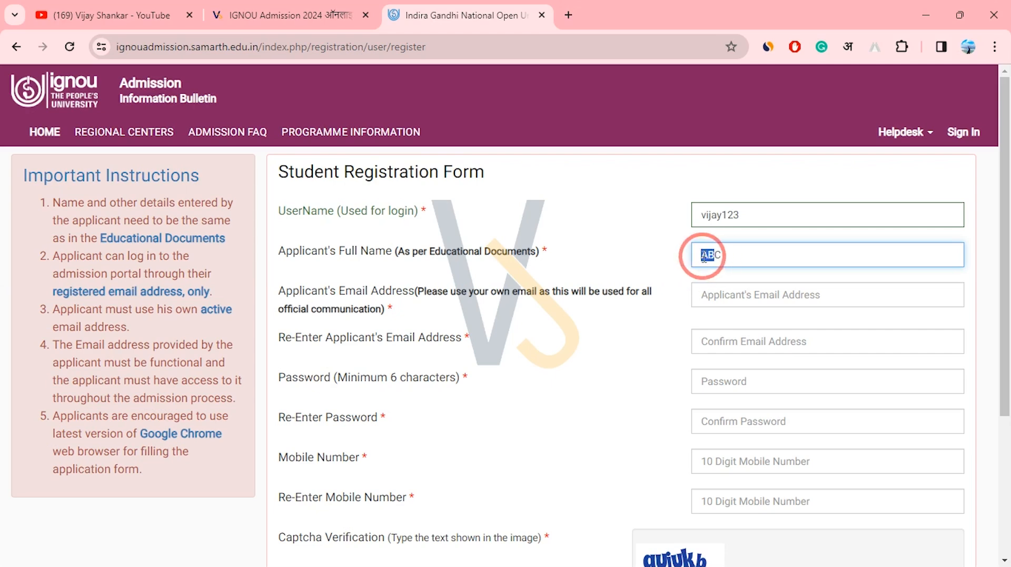
{"action": "left_click_drag", "start_coordinate": [732, 250], "coordinate": [698, 254]}
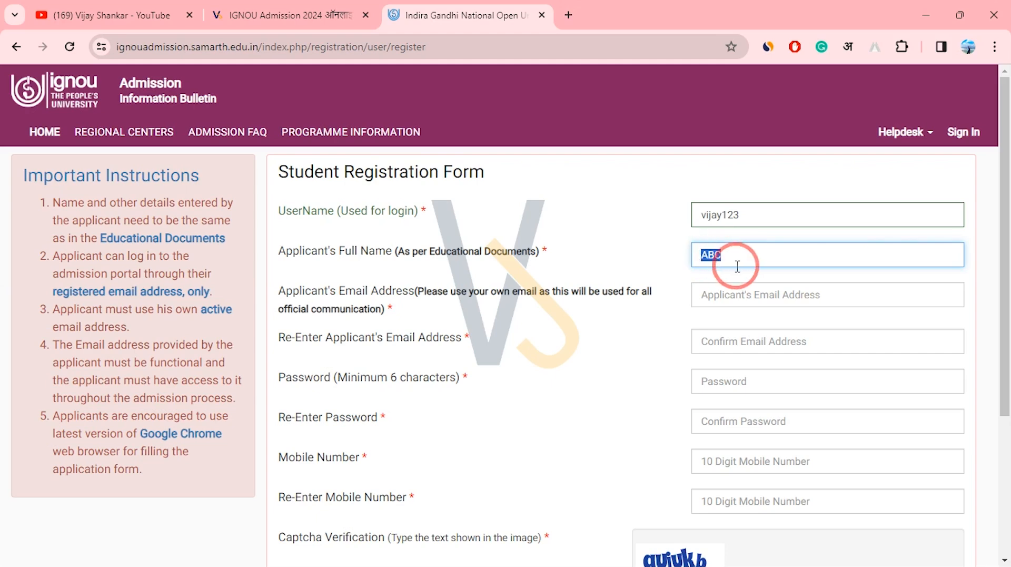
{"action": "left_click_drag", "start_coordinate": [398, 253], "coordinate": [527, 259]}
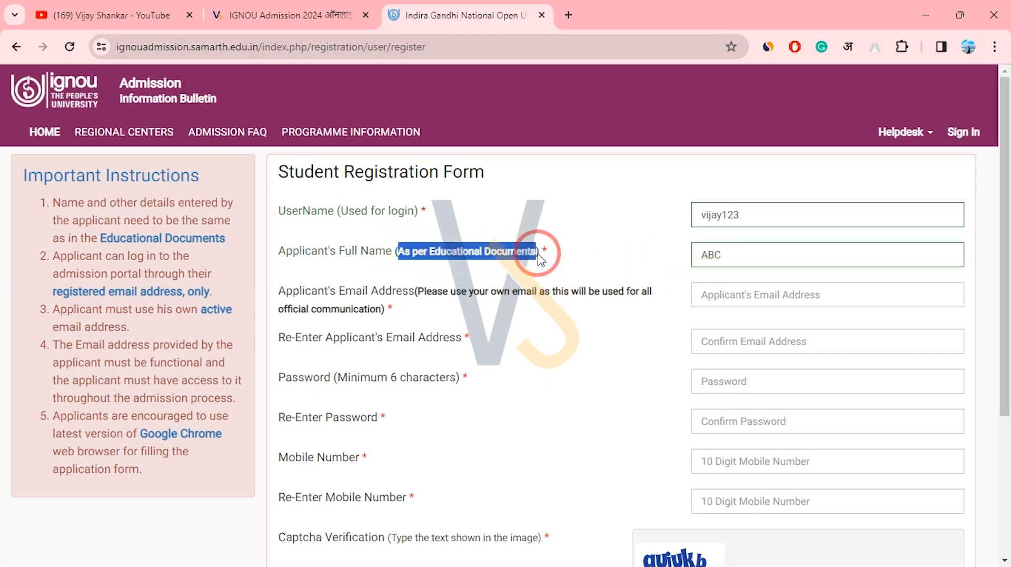
{"action": "left_click_drag", "start_coordinate": [737, 264], "coordinate": [712, 255]}
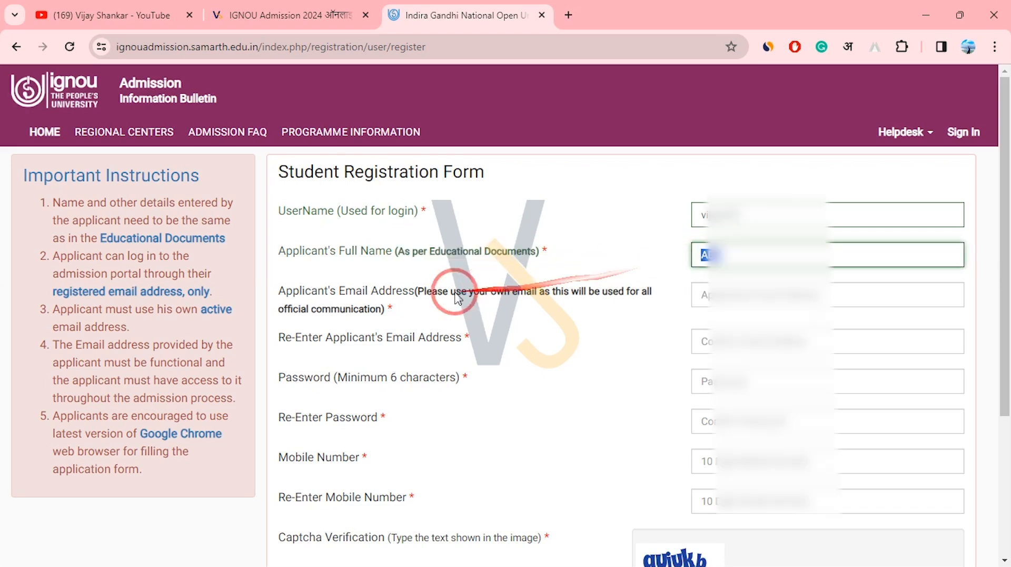
Enter the applicant's email address in both email fields.
{"action": "left_click_drag", "start_coordinate": [339, 291], "coordinate": [426, 296]}
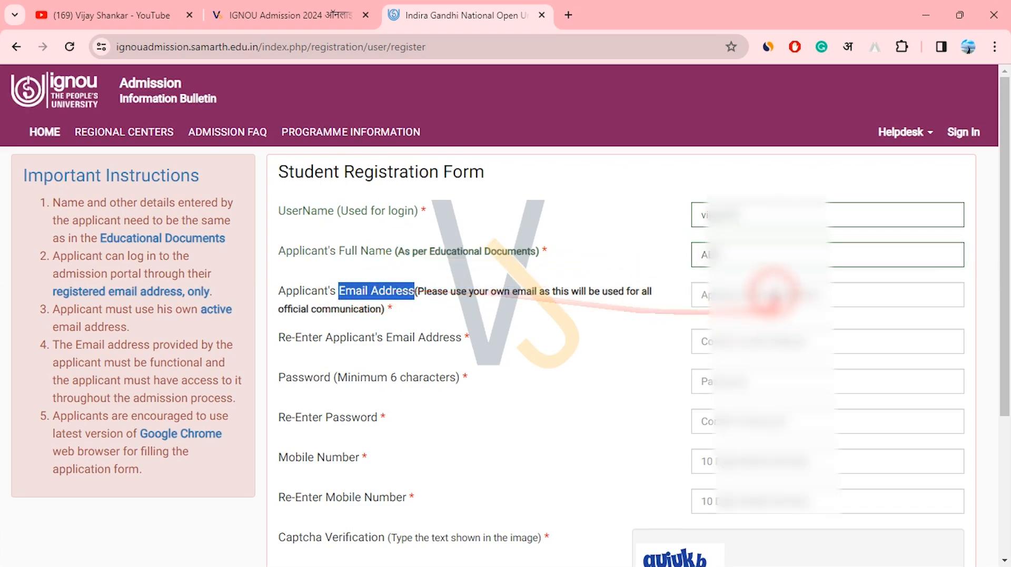
{"action": "left_click", "coordinate": [772, 294]}
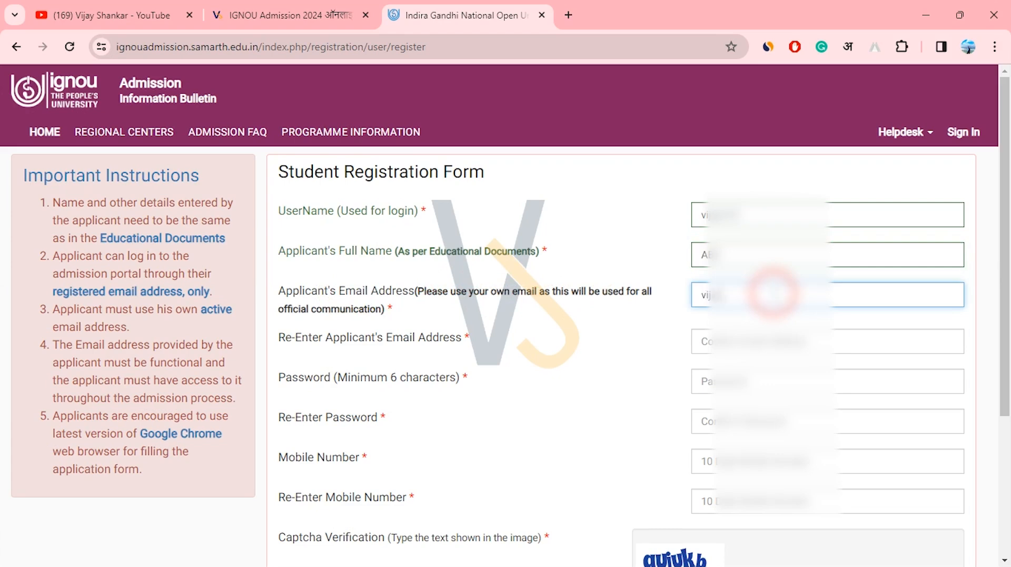
{"action": "triple_click", "coordinate": [751, 294]}
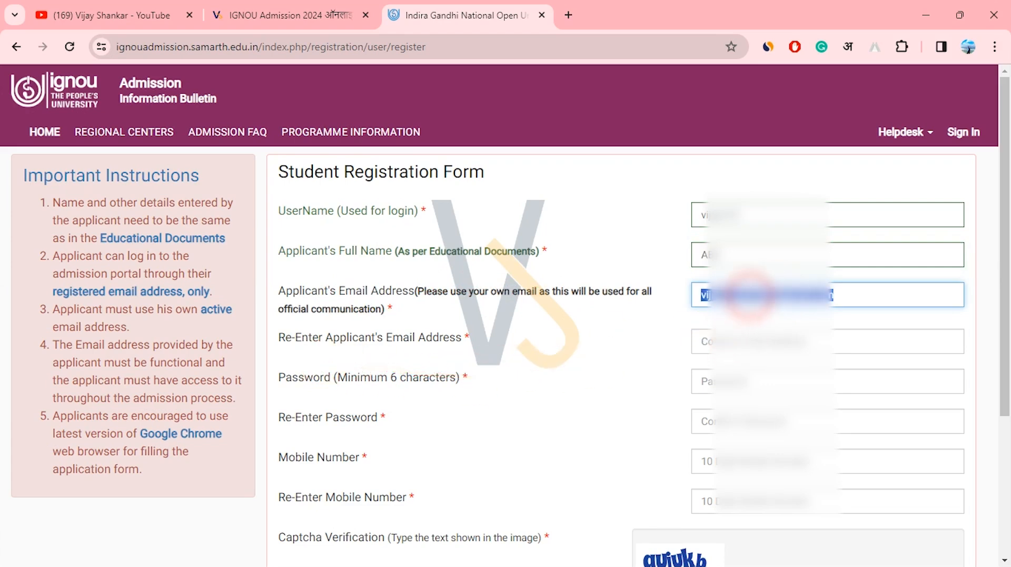
{"action": "left_click", "coordinate": [744, 340]}
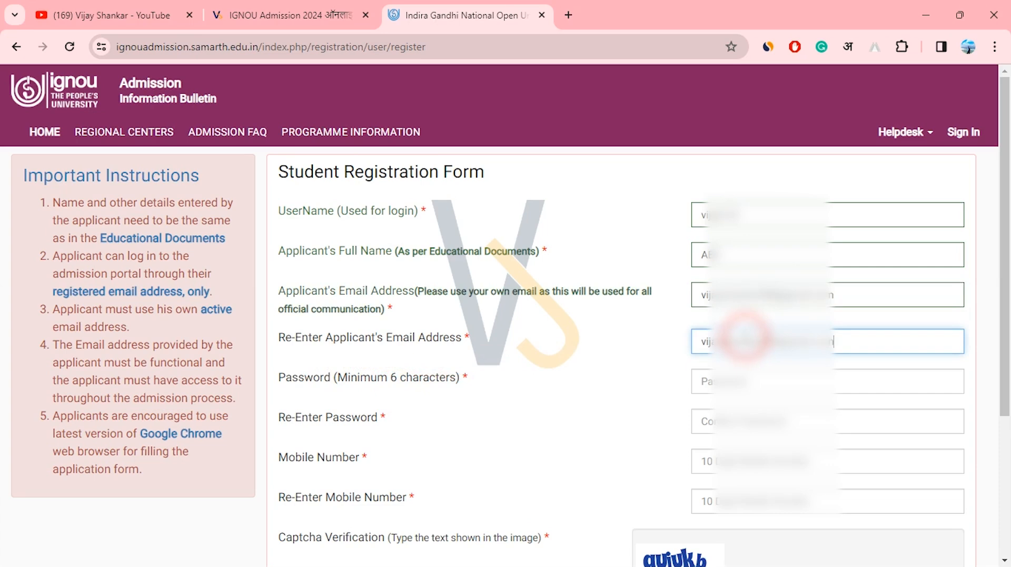
{"action": "left_click_drag", "start_coordinate": [287, 379], "coordinate": [445, 382]}
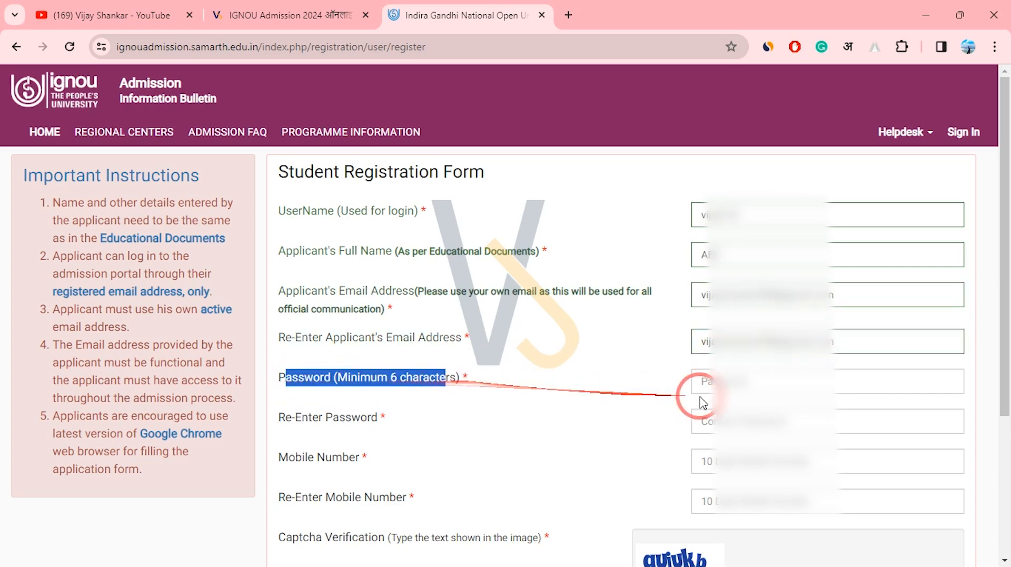
Fill in the account password and the mobile number, each entered twice for confirmation.
{"action": "left_click", "coordinate": [753, 390]}
{"action": "left_click", "coordinate": [653, 377]}
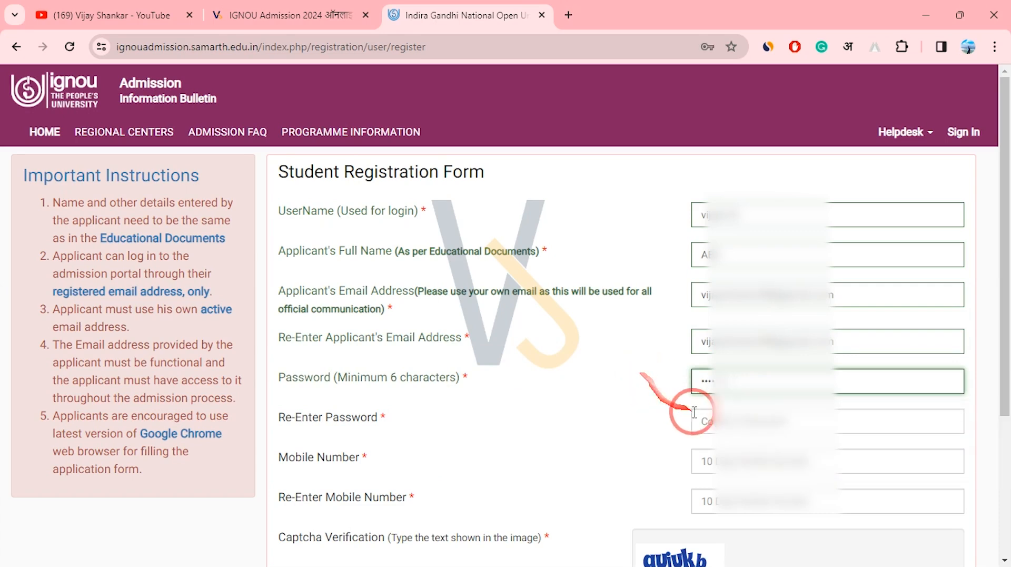
{"action": "left_click", "coordinate": [719, 420]}
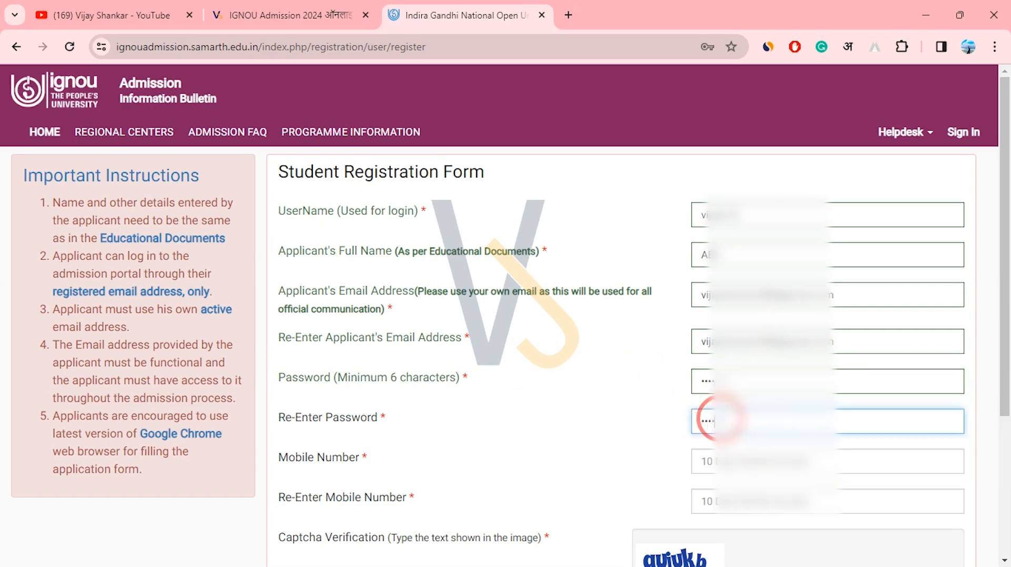
{"action": "left_click", "coordinate": [706, 424]}
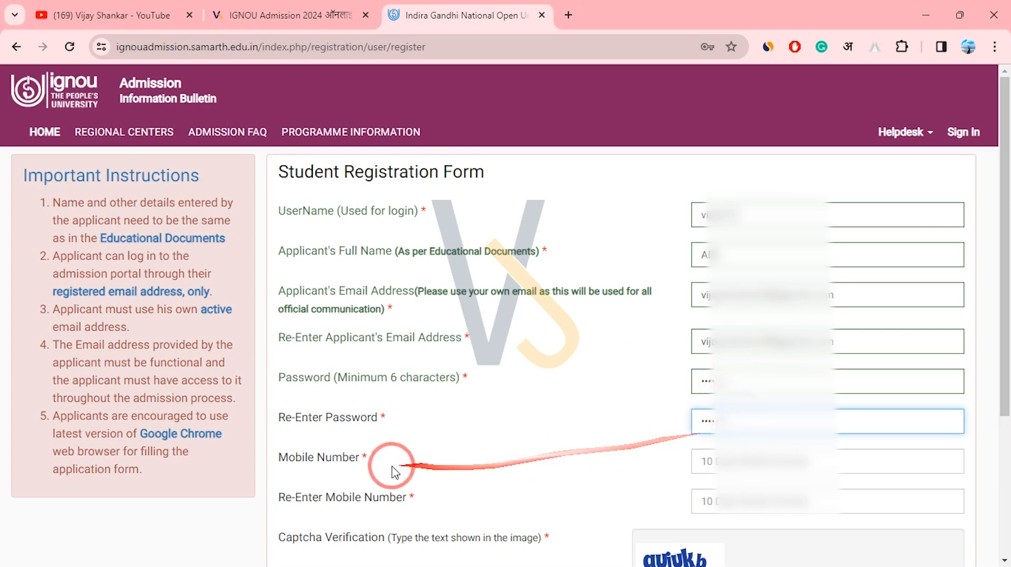
{"action": "left_click", "coordinate": [743, 464]}
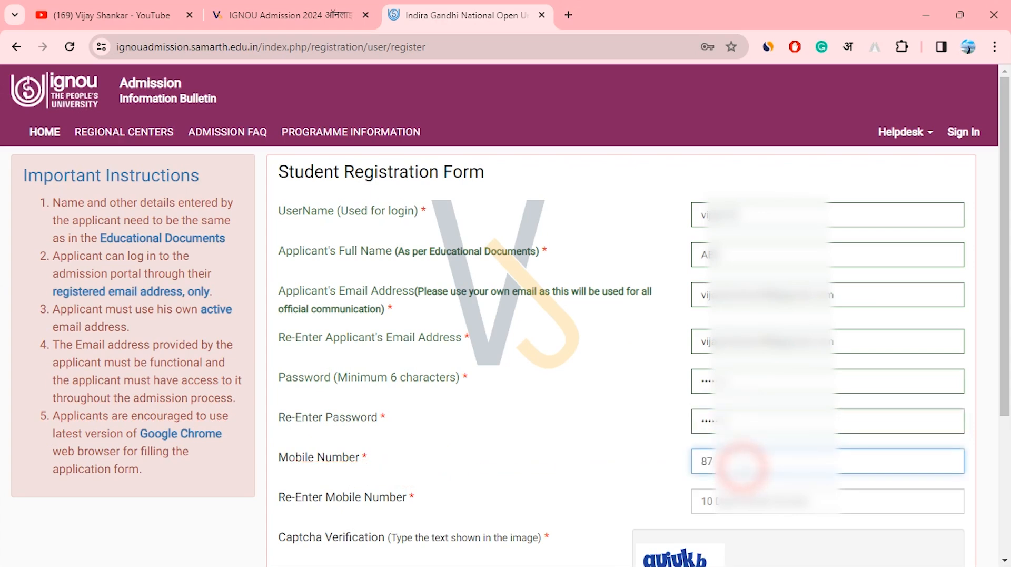
{"action": "left_click", "coordinate": [722, 502]}
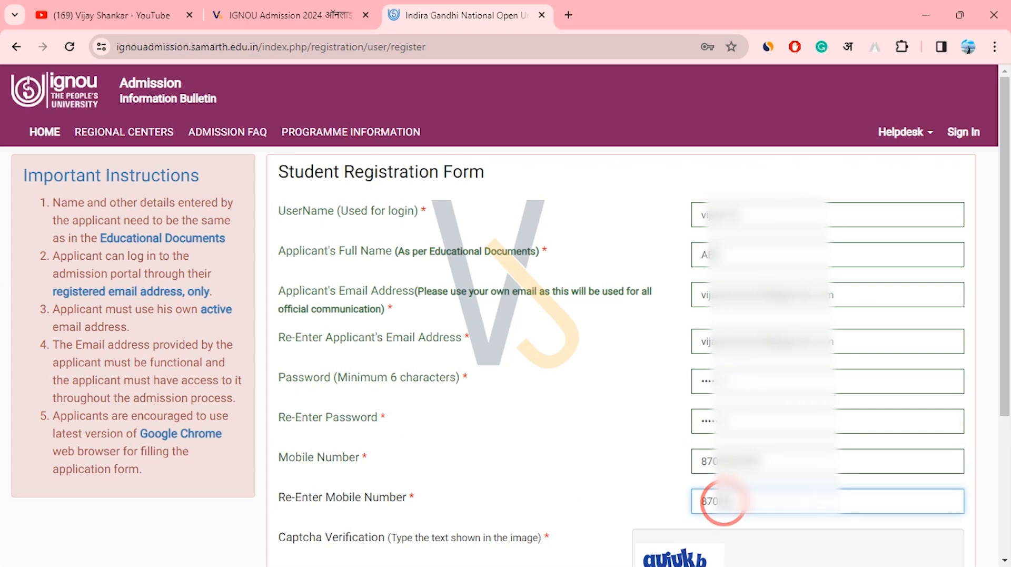
Enter the displayed captcha text and submit the registration with Register.
{"action": "left_click", "coordinate": [1005, 315]}
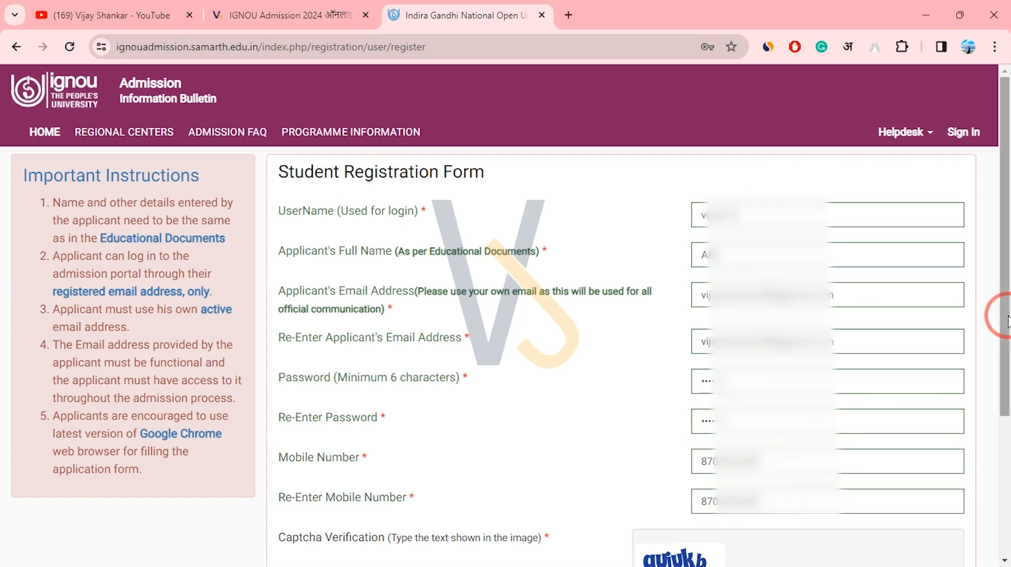
{"action": "left_click_drag", "start_coordinate": [1007, 316], "coordinate": [1007, 478]}
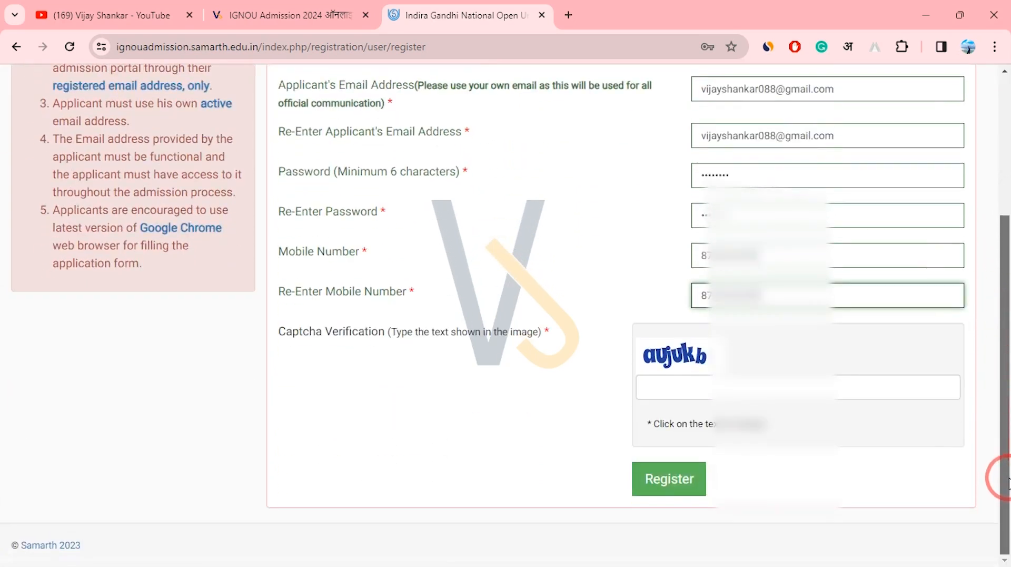
{"action": "left_click", "coordinate": [678, 394]}
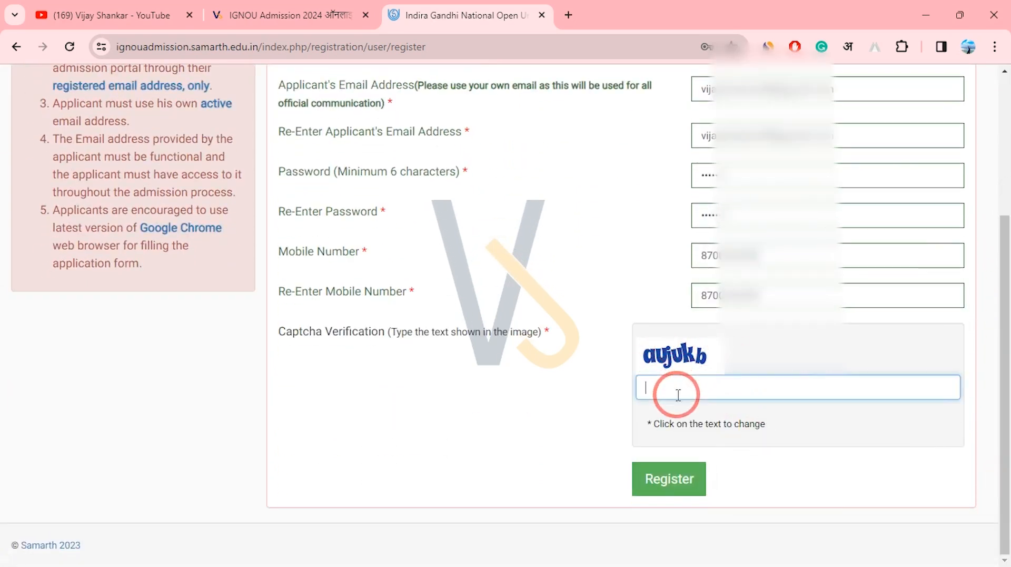
{"action": "type", "text": "aUjUKb"}
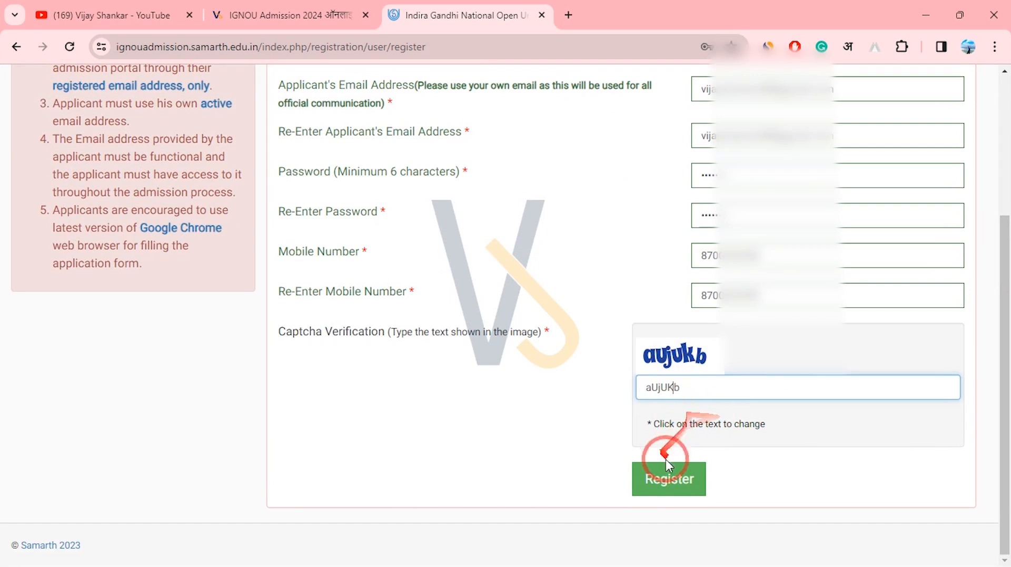
{"action": "left_click", "coordinate": [671, 488]}
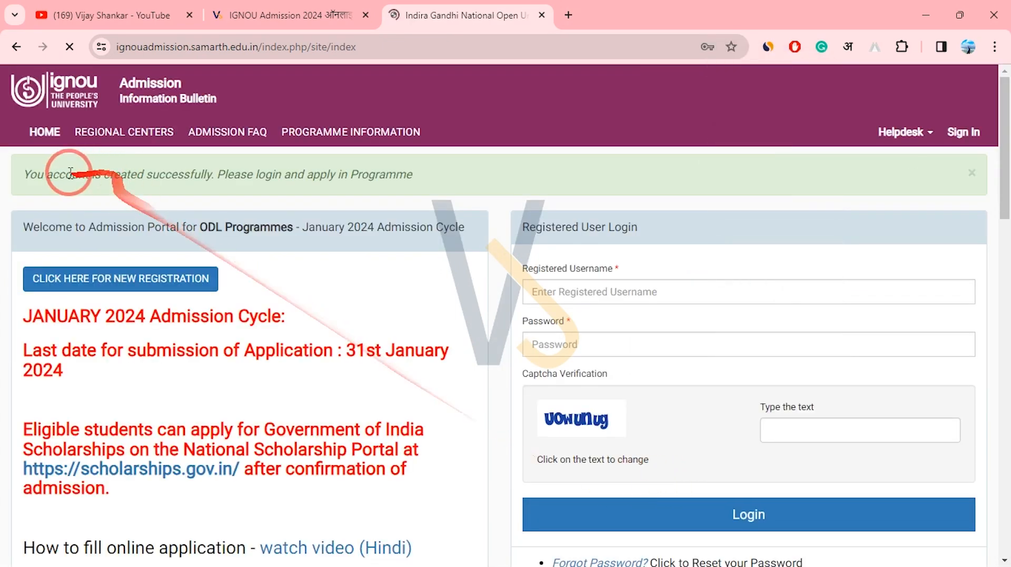
Log in using the autofilled username and password plus the login captcha text.
{"action": "left_click_drag", "start_coordinate": [32, 177], "coordinate": [419, 197]}
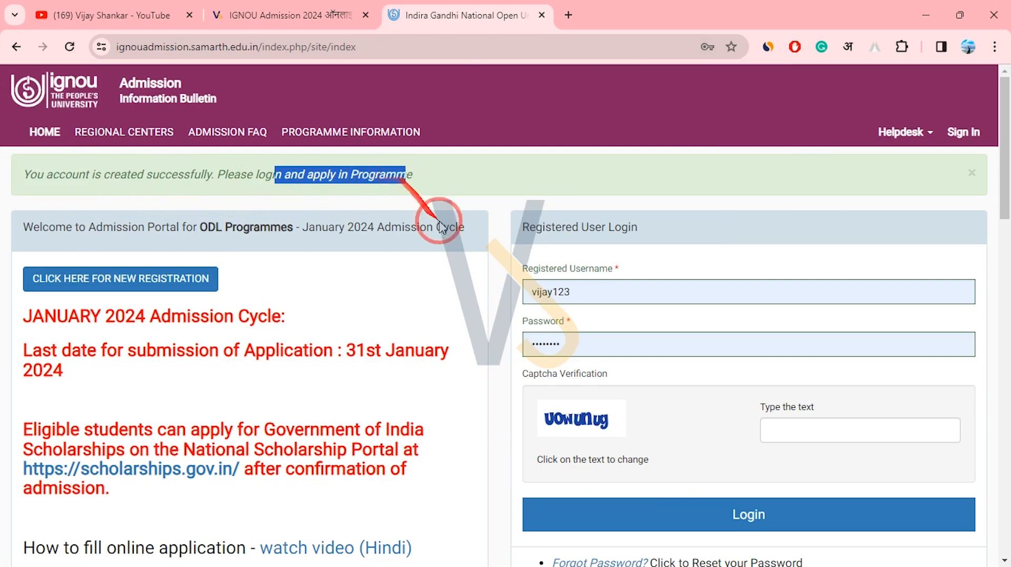
{"action": "double_click", "coordinate": [579, 292]}
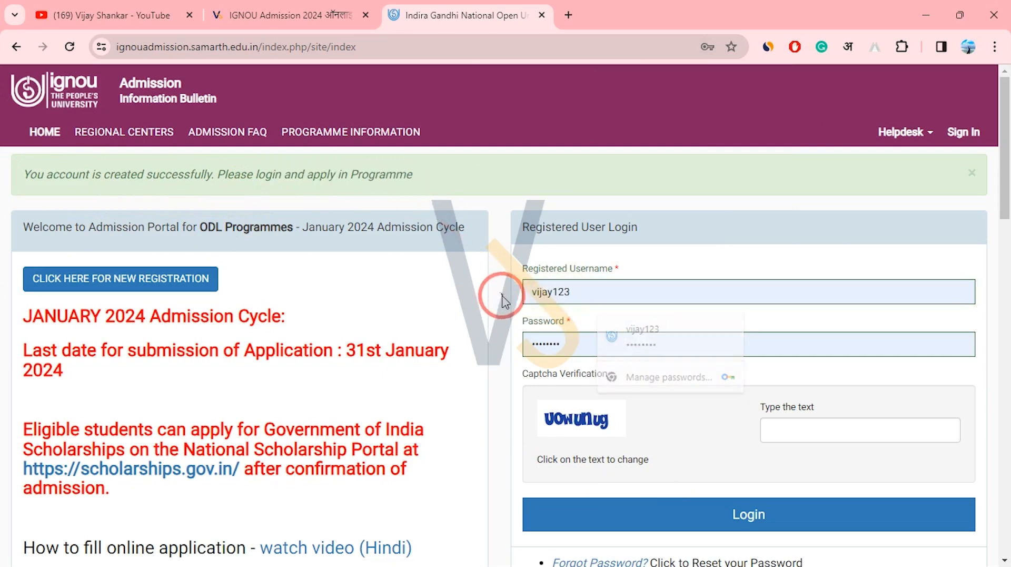
{"action": "double_click", "coordinate": [518, 347]}
{"action": "left_click", "coordinate": [492, 355]}
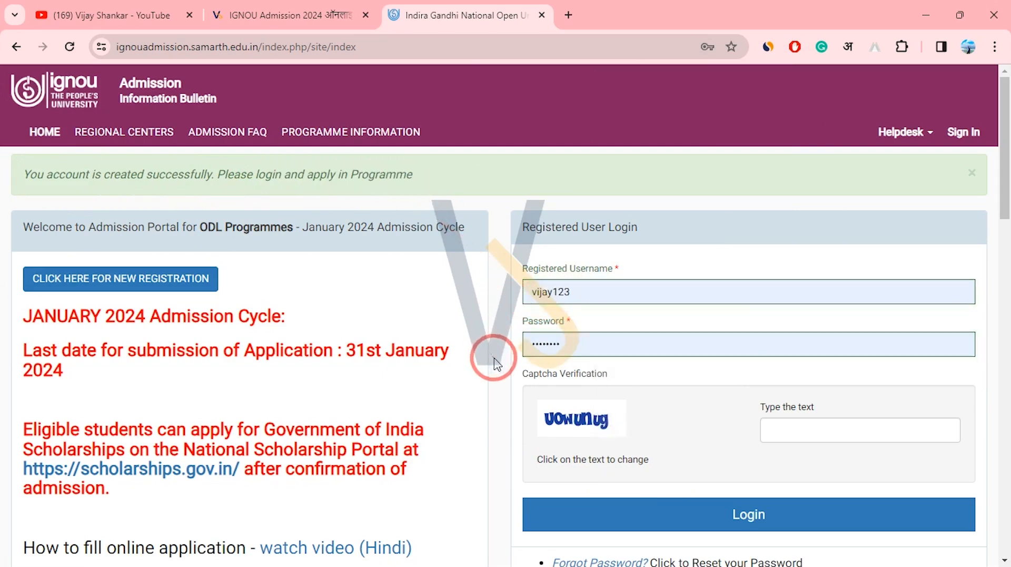
{"action": "left_click", "coordinate": [814, 438]}
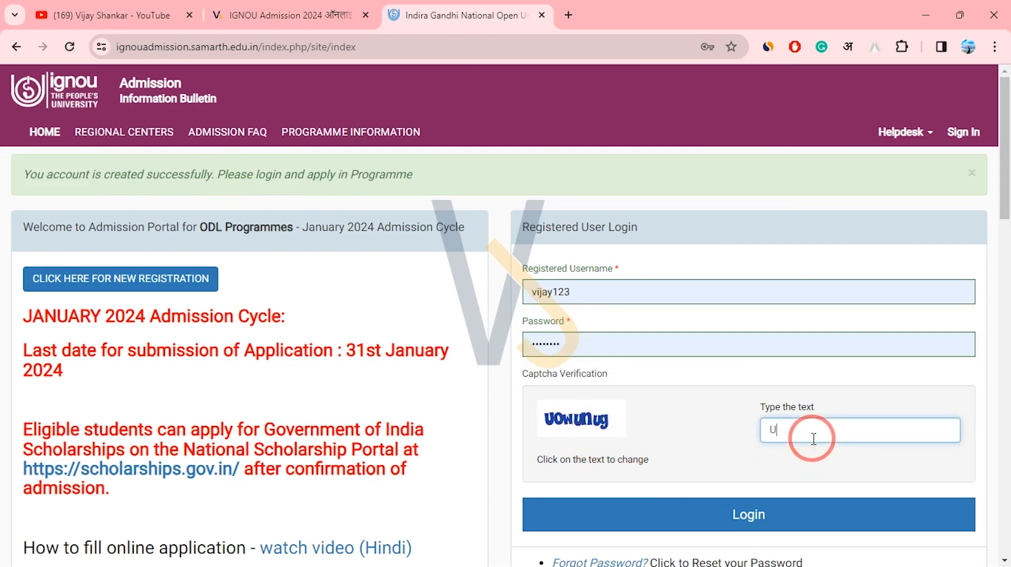
{"action": "type", "text": "UOWUNUG"}
{"action": "left_click", "coordinate": [745, 512]}
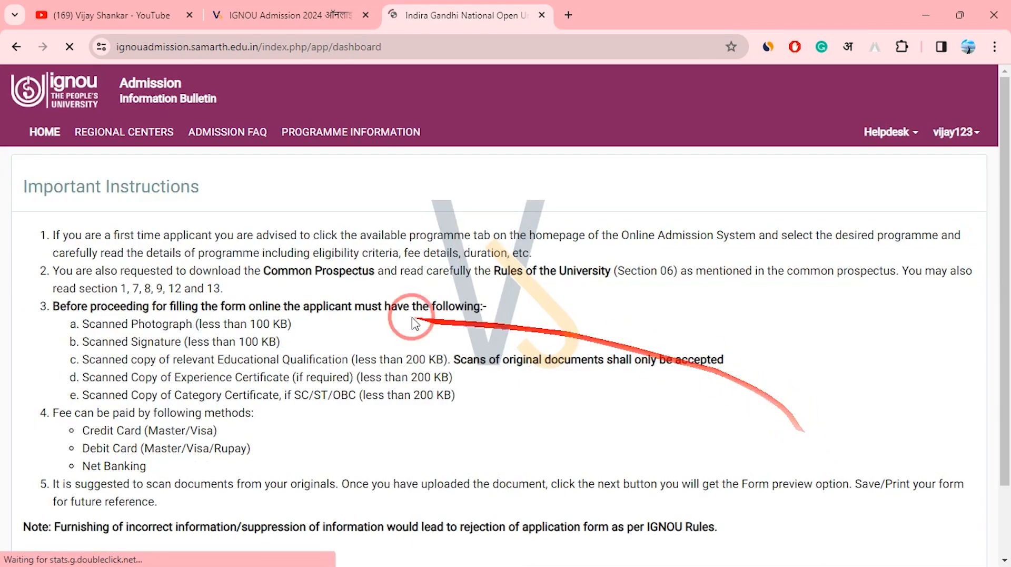
Review required documents and fee payment methods, tick 'I have read the important information' and submit.
{"action": "left_click_drag", "start_coordinate": [73, 324], "coordinate": [297, 367]}
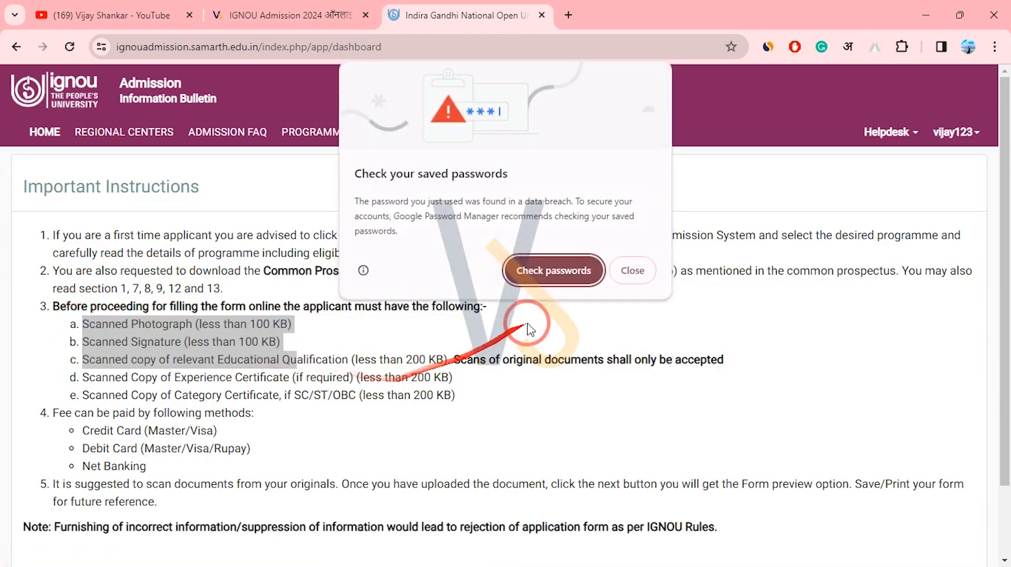
{"action": "left_click", "coordinate": [642, 270]}
{"action": "left_click_drag", "start_coordinate": [456, 395], "coordinate": [192, 466]}
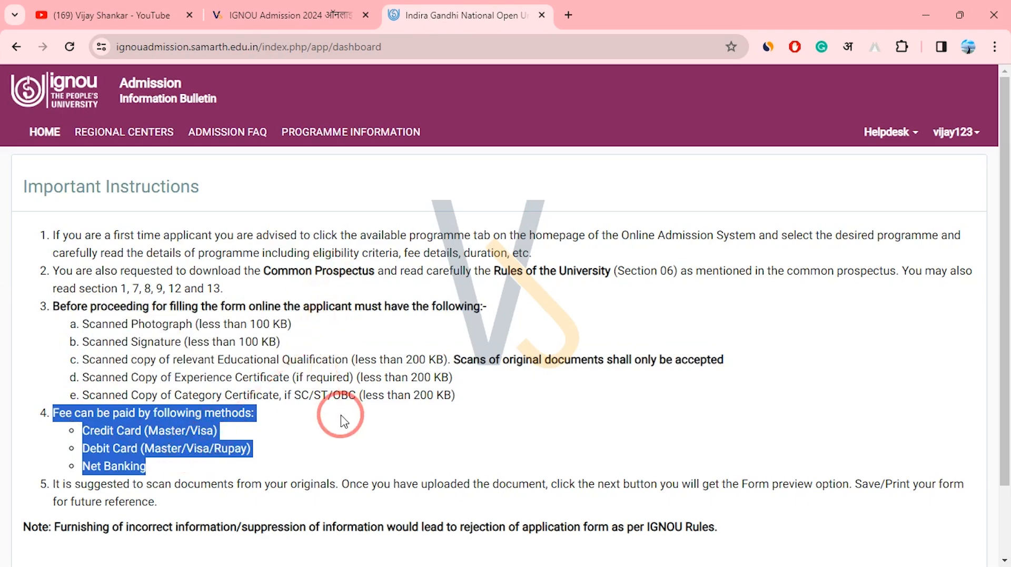
{"action": "left_click_drag", "start_coordinate": [1006, 287], "coordinate": [1006, 456]}
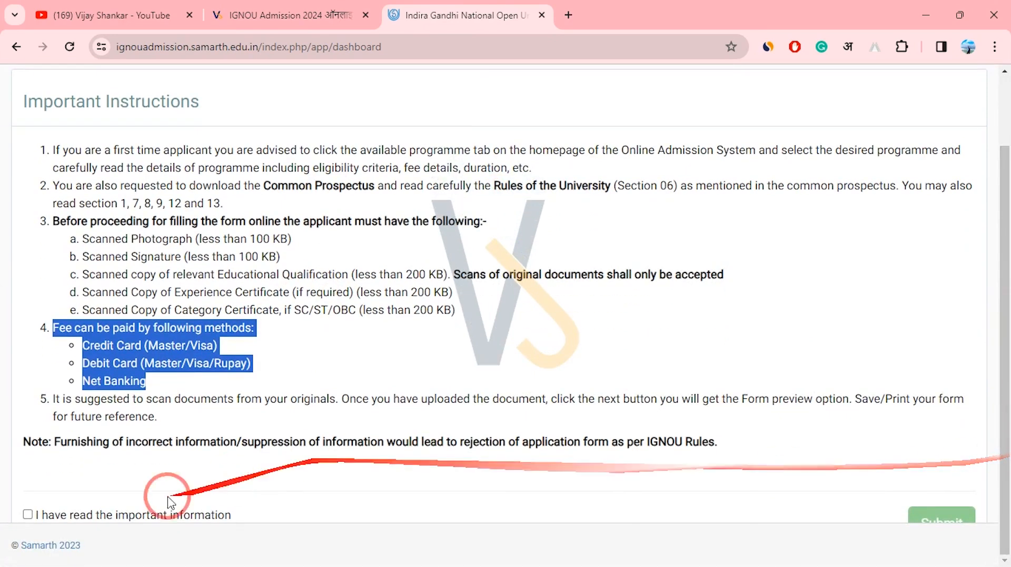
{"action": "left_click_drag", "start_coordinate": [238, 524], "coordinate": [236, 523]}
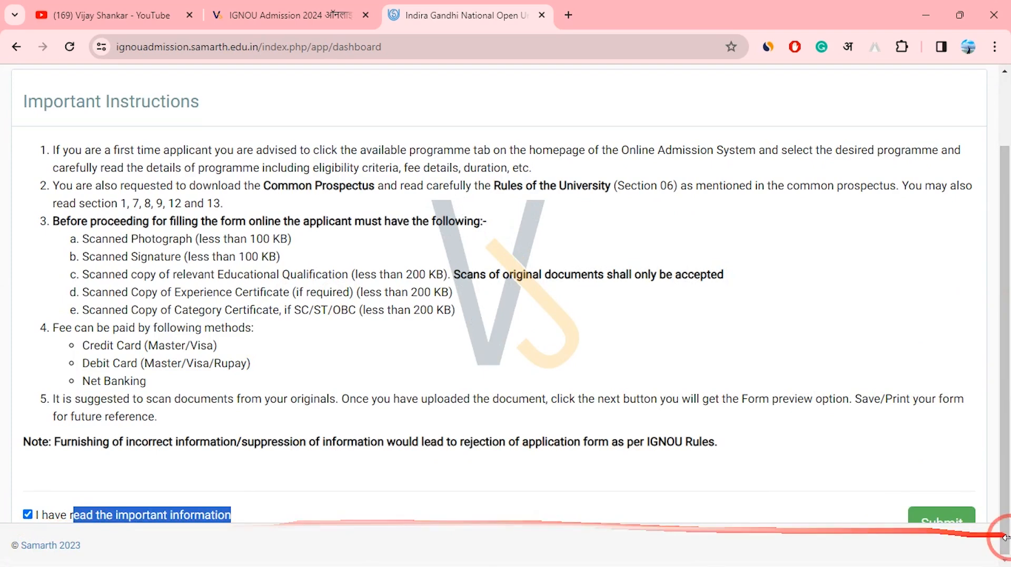
{"action": "left_click", "coordinate": [943, 524]}
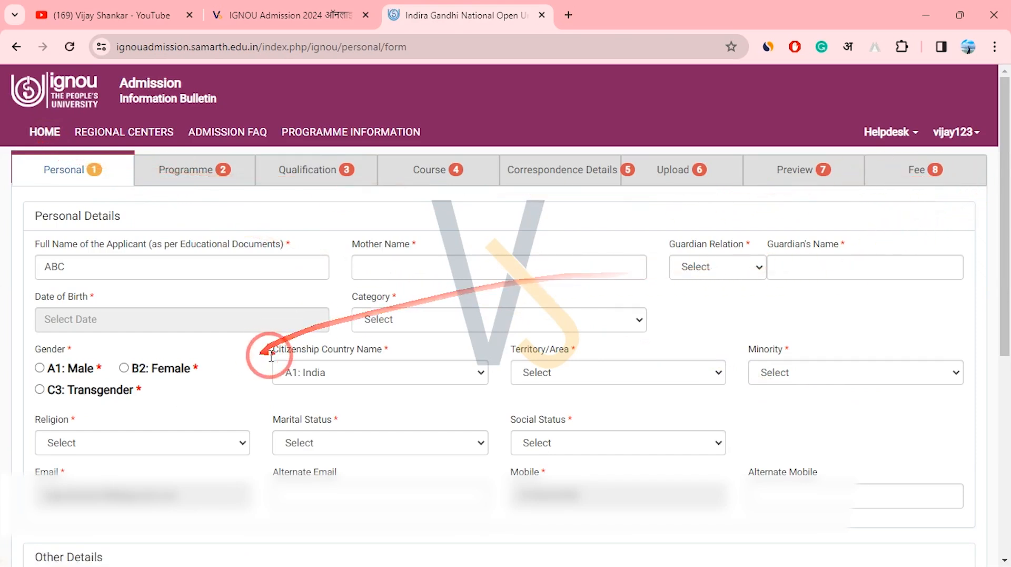
Enter the mother's name as 'Maa' with a capital first letter.
{"action": "double_click", "coordinate": [45, 267]}
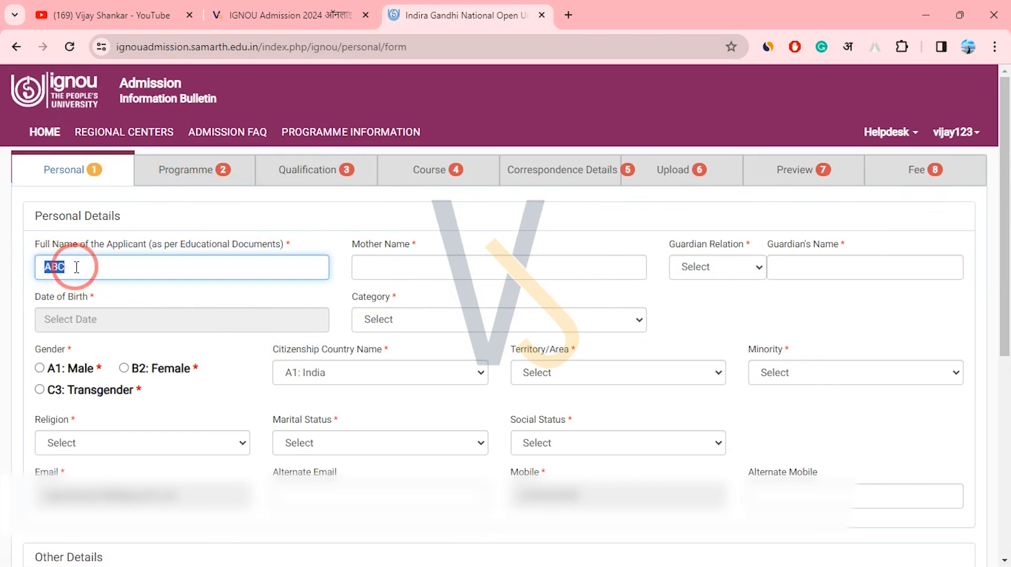
{"action": "double_click", "coordinate": [55, 266]}
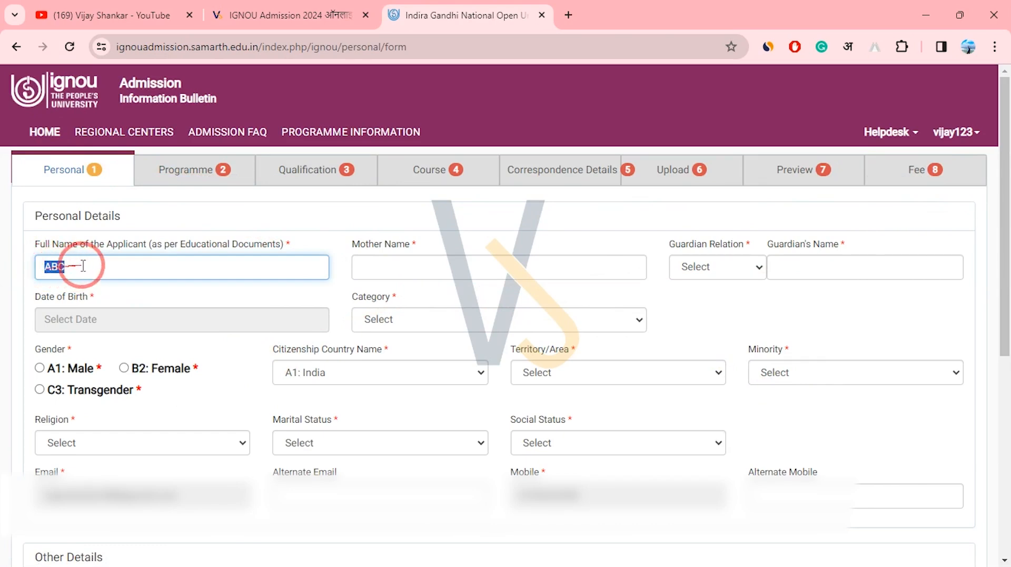
{"action": "left_click", "coordinate": [398, 263]}
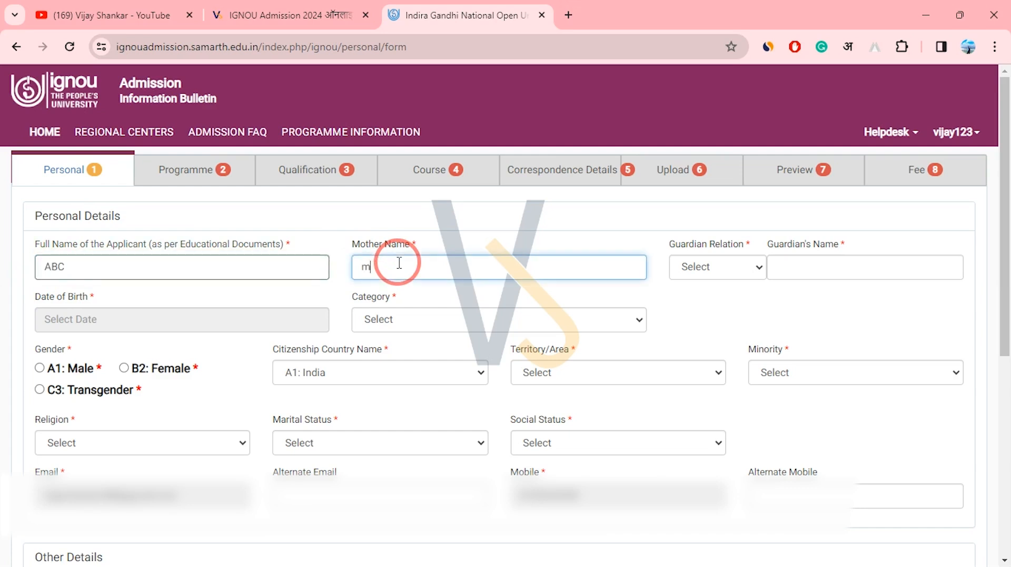
{"action": "double_click", "coordinate": [359, 274]}
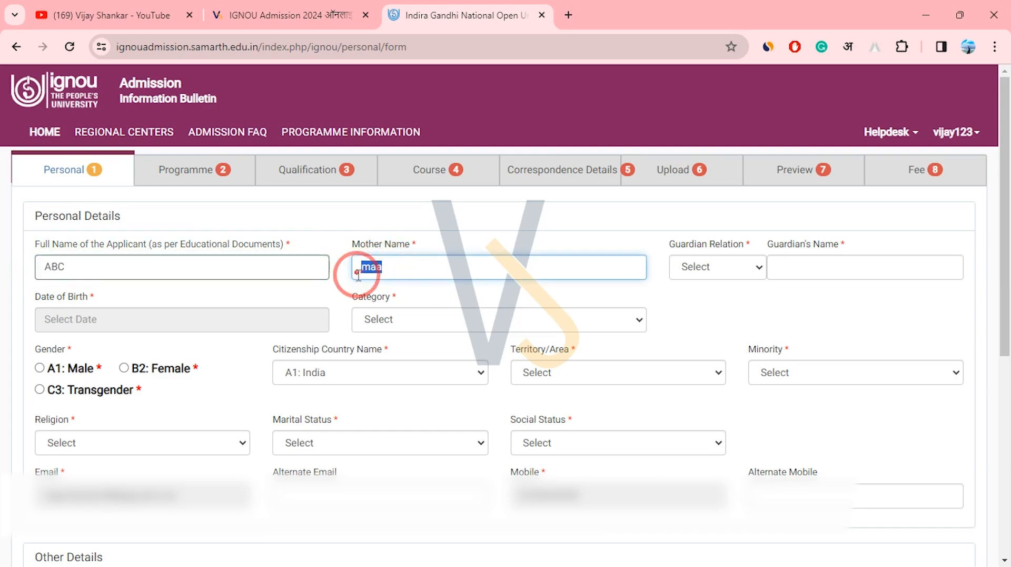
{"action": "left_click_drag", "start_coordinate": [371, 267], "coordinate": [357, 267]}
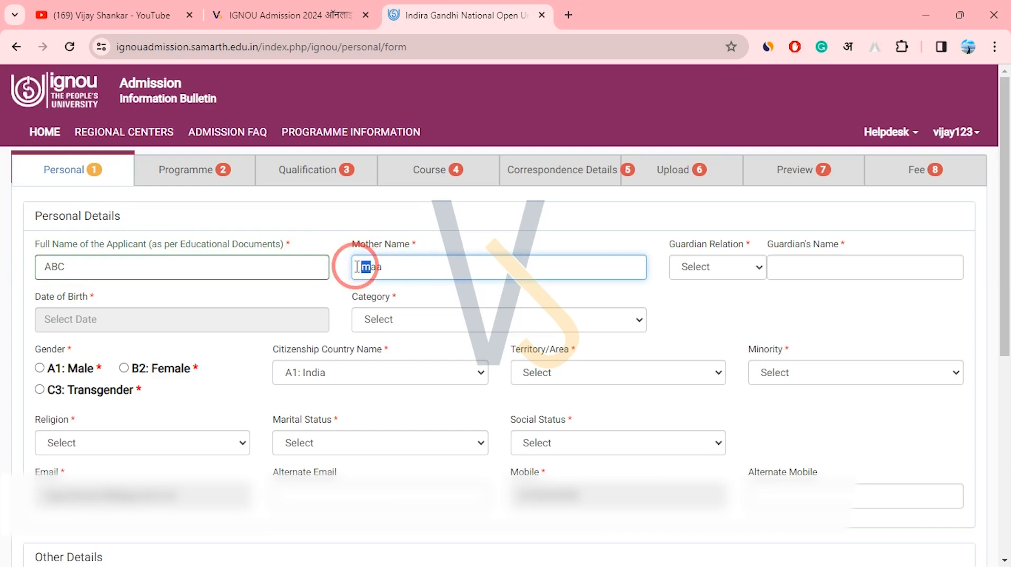
{"action": "left_click_drag", "start_coordinate": [402, 269], "coordinate": [357, 267]}
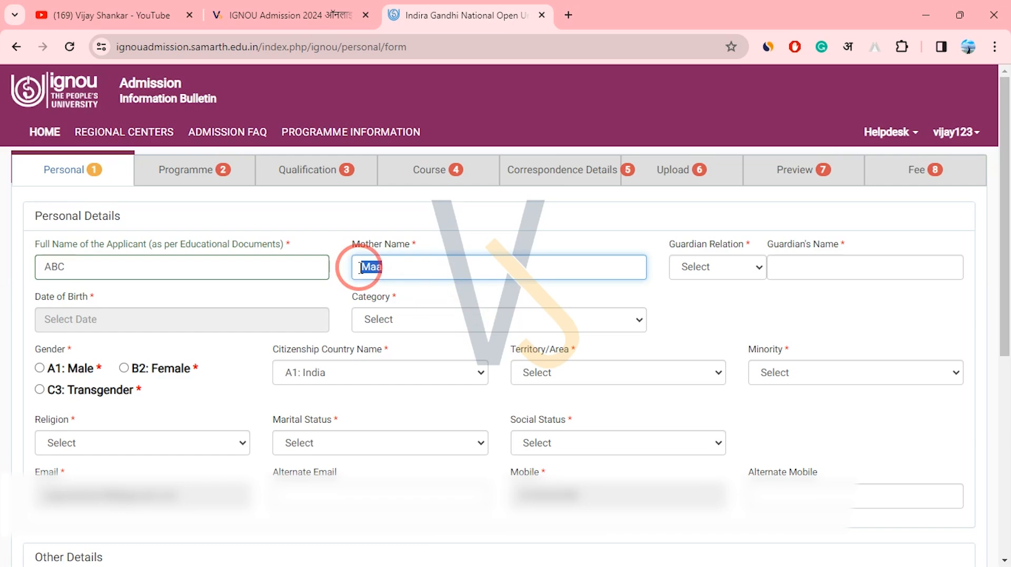
Set Guardian Relation to Father's and enter 'father' as the guardian's name.
{"action": "double_click", "coordinate": [659, 239]}
{"action": "left_click", "coordinate": [659, 239]}
{"action": "left_click_drag", "start_coordinate": [662, 246], "coordinate": [740, 239]}
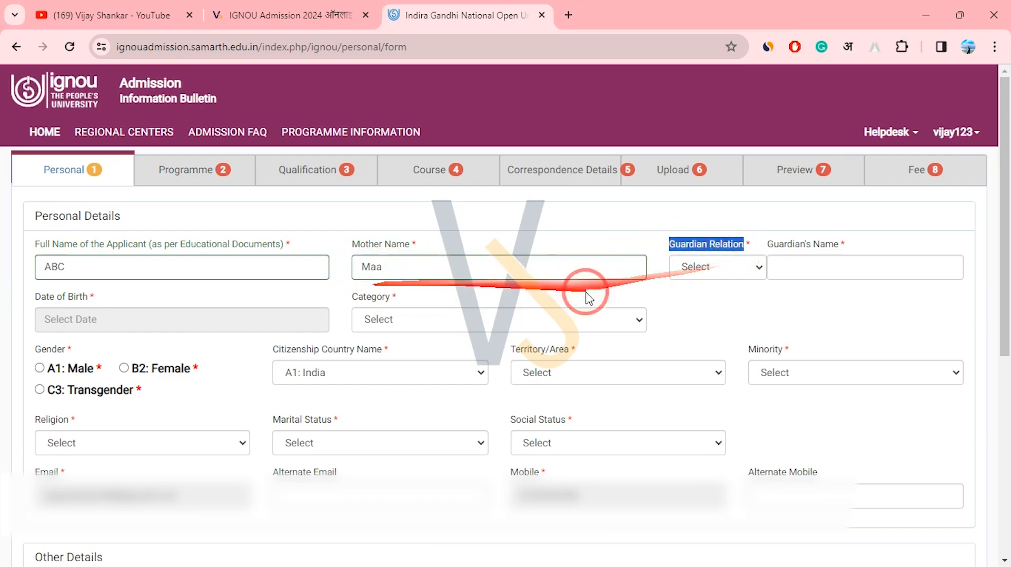
{"action": "left_click", "coordinate": [736, 274]}
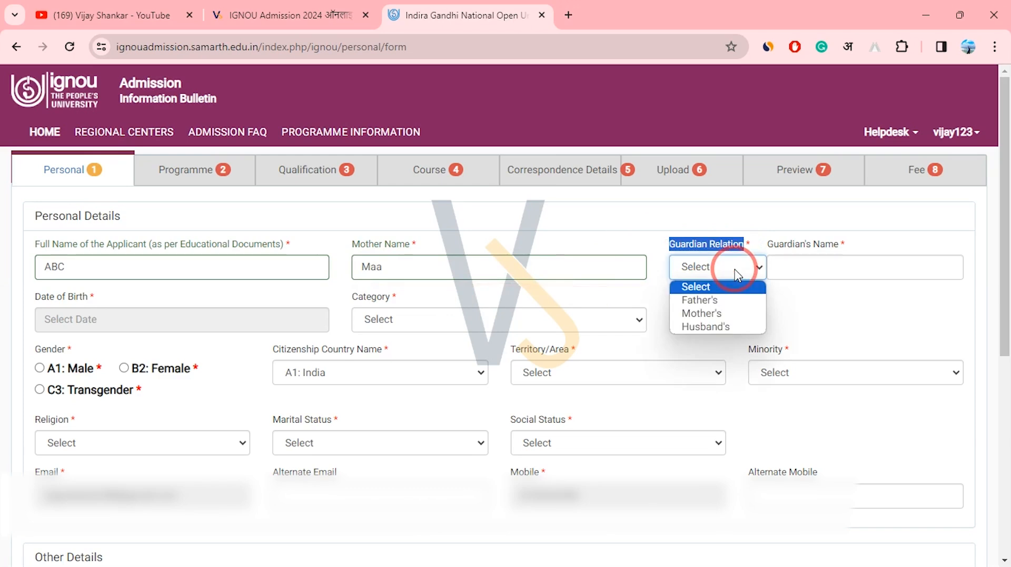
{"action": "left_click", "coordinate": [722, 304]}
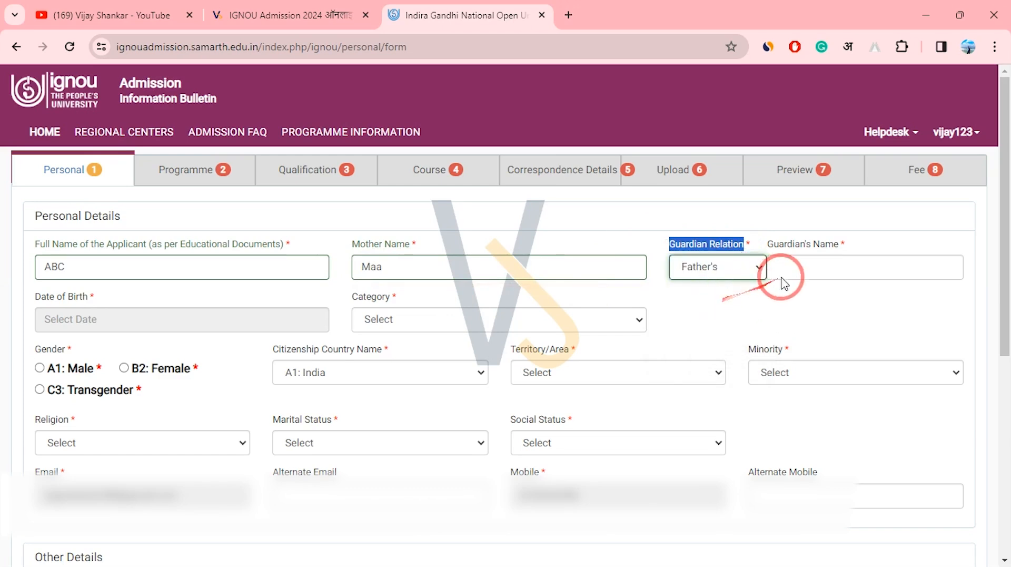
{"action": "left_click", "coordinate": [807, 270]}
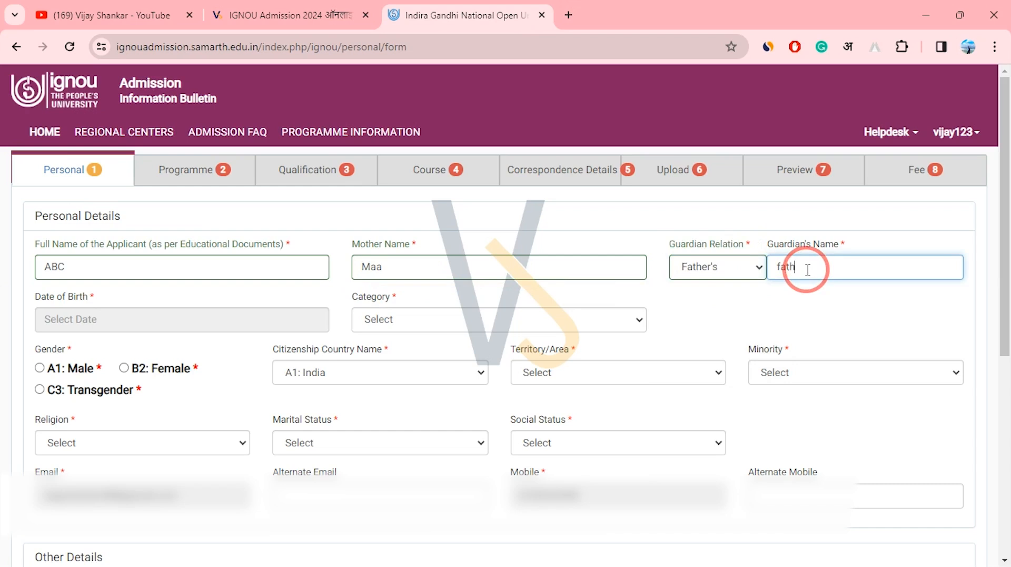
{"action": "left_click", "coordinate": [748, 269]}
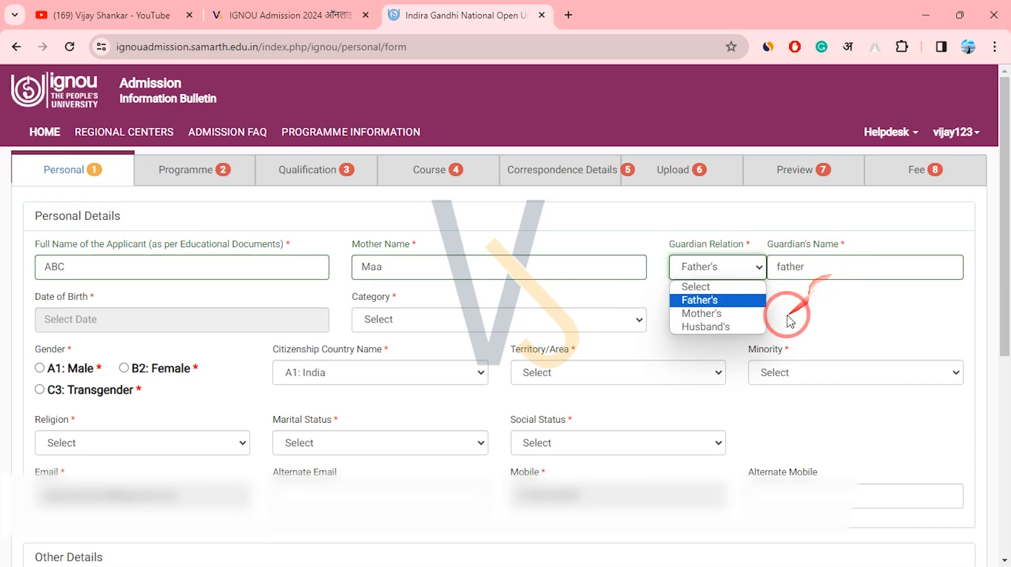
{"action": "left_click", "coordinate": [824, 312]}
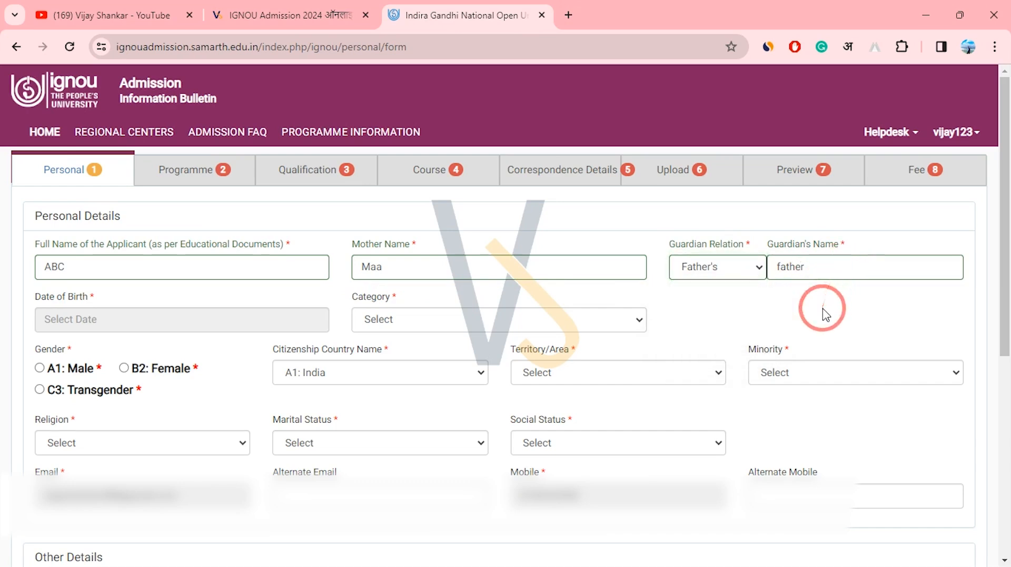
{"action": "left_click_drag", "start_coordinate": [1006, 190], "coordinate": [993, 283]}
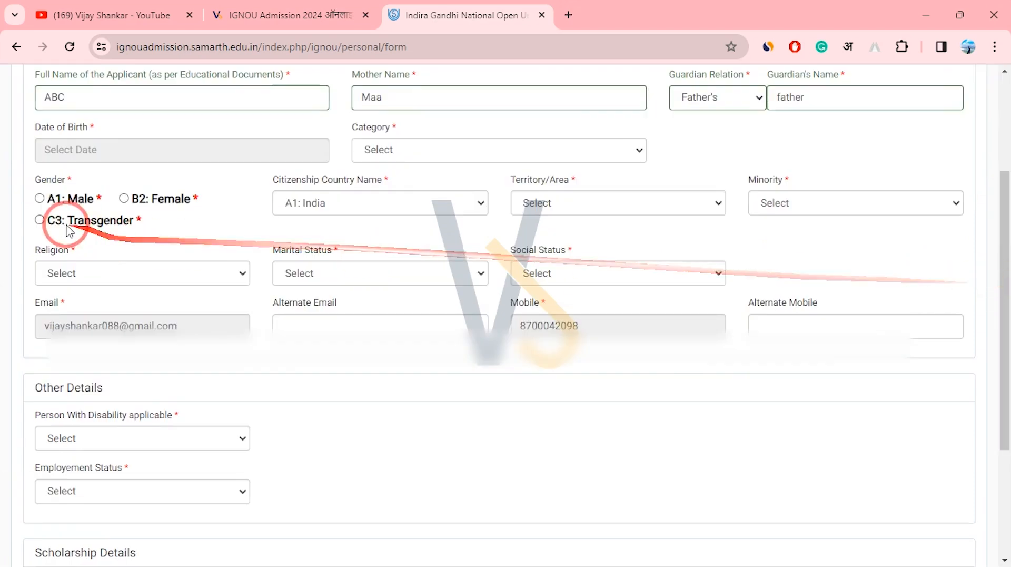
{"action": "left_click_drag", "start_coordinate": [42, 128], "coordinate": [89, 135]}
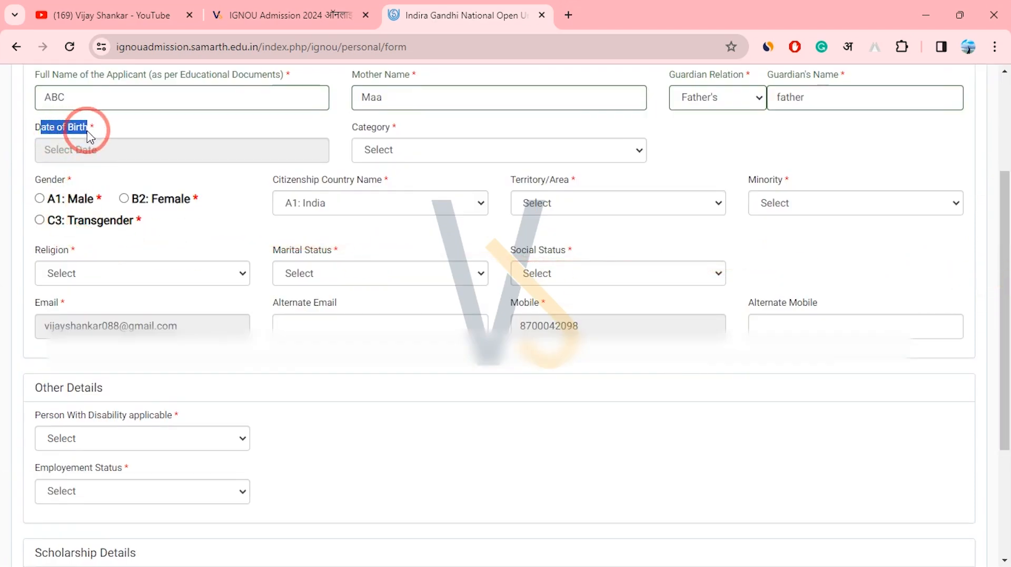
{"action": "left_click", "coordinate": [112, 146]}
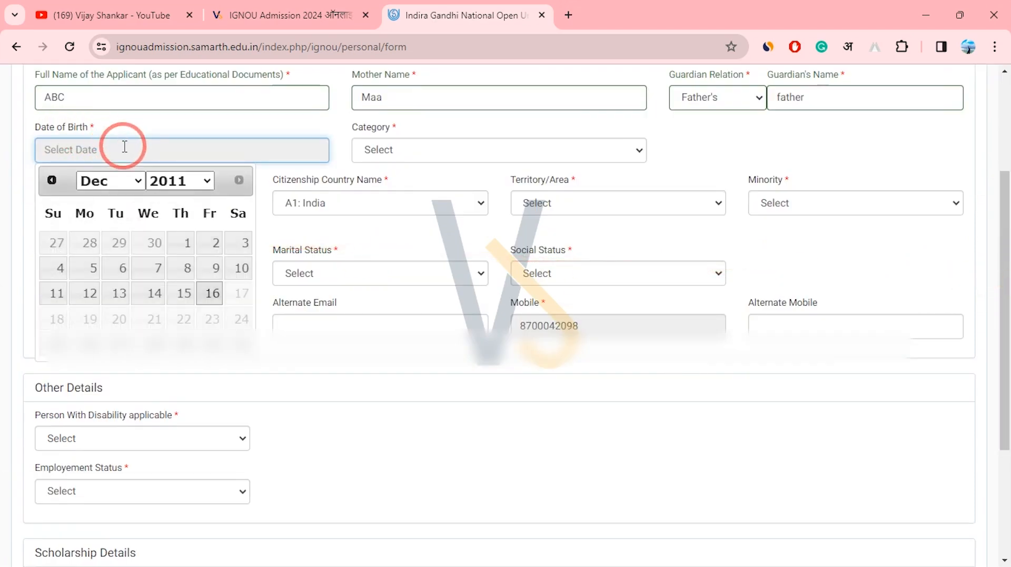
{"action": "left_click", "coordinate": [178, 183]}
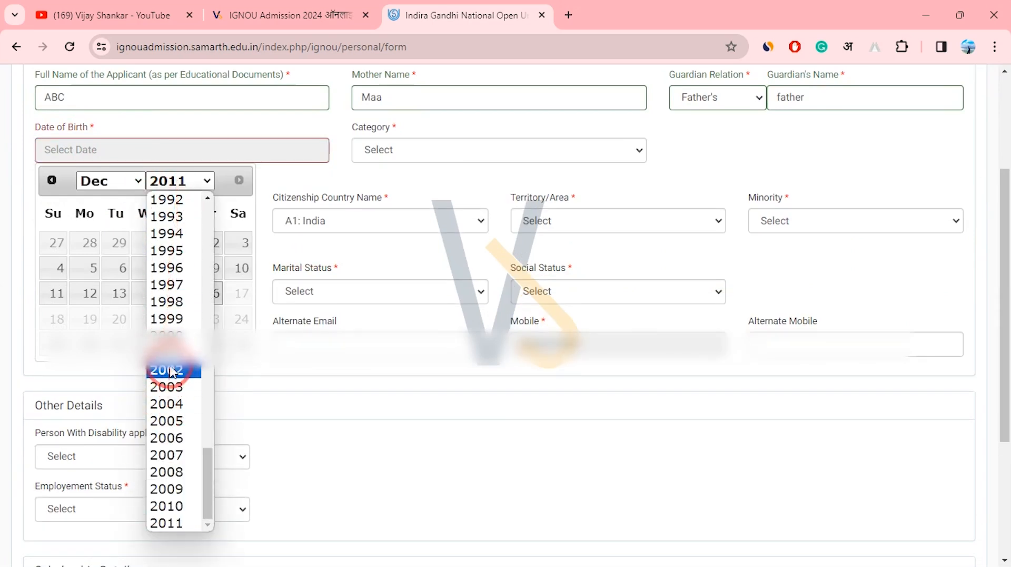
{"action": "left_click", "coordinate": [164, 199]}
{"action": "left_click", "coordinate": [112, 181]}
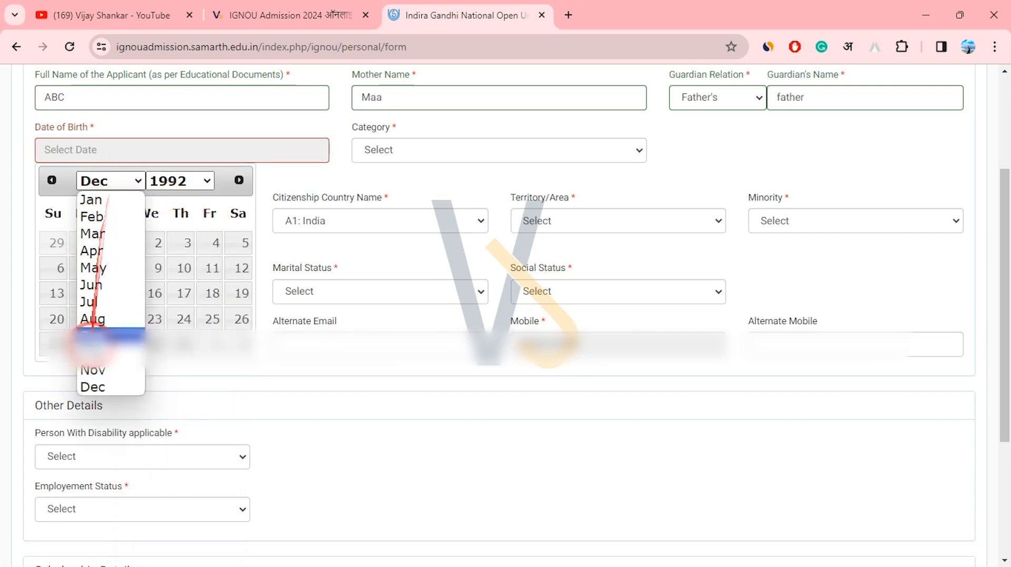
{"action": "left_click", "coordinate": [92, 302]}
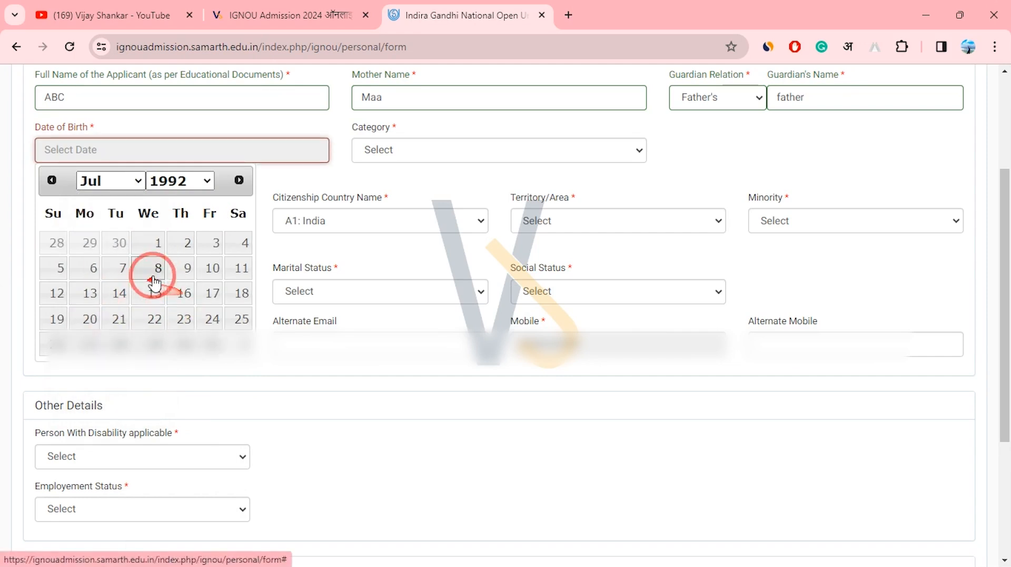
{"action": "left_click", "coordinate": [207, 243]}
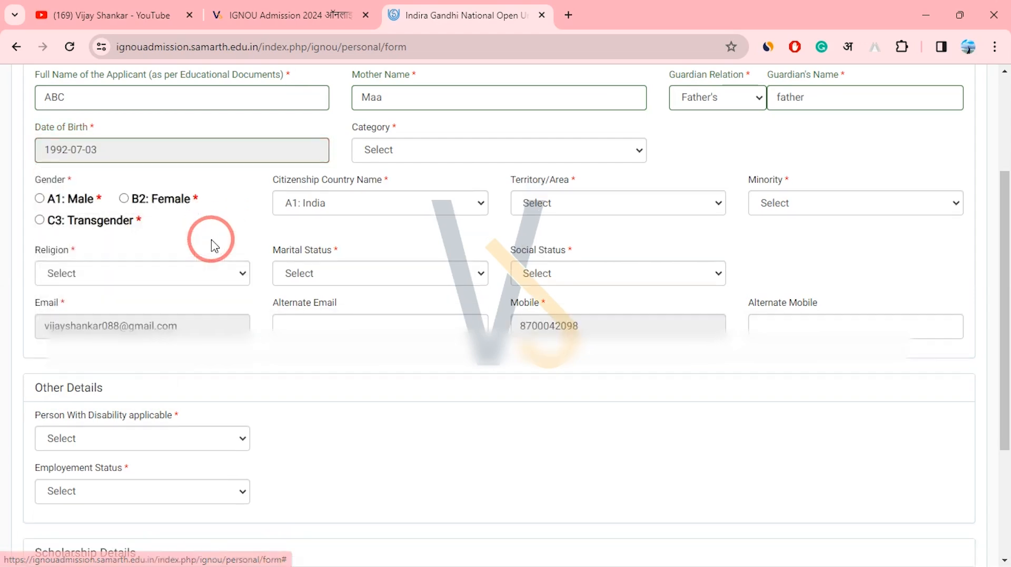
{"action": "left_click", "coordinate": [320, 204]}
{"action": "left_click", "coordinate": [337, 220]}
{"action": "left_click_drag", "start_coordinate": [520, 179], "coordinate": [564, 182]}
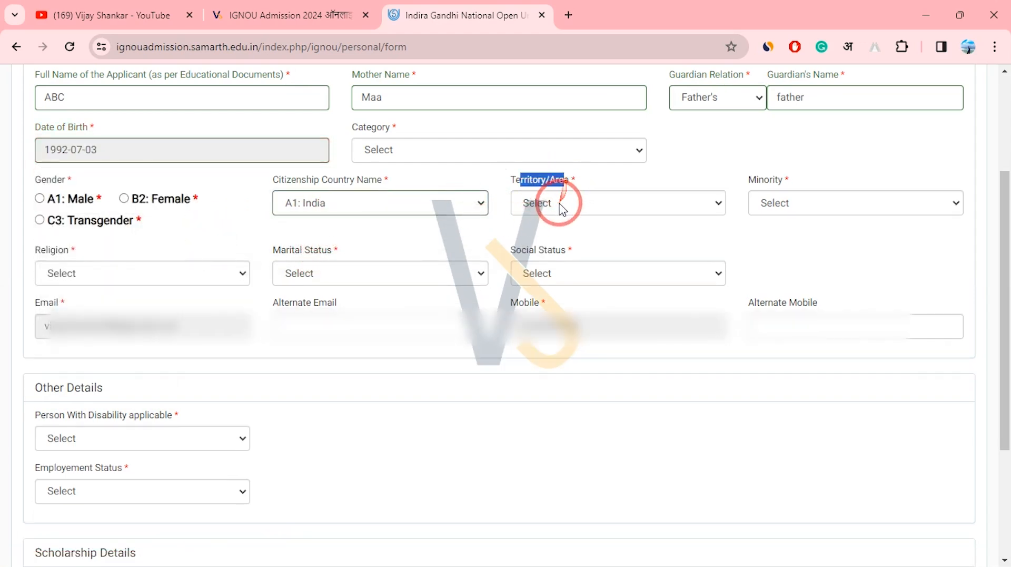
Set Territory/Area to A1: Urban, Minority to B2: No, and gender to Male.
{"action": "left_click", "coordinate": [560, 204]}
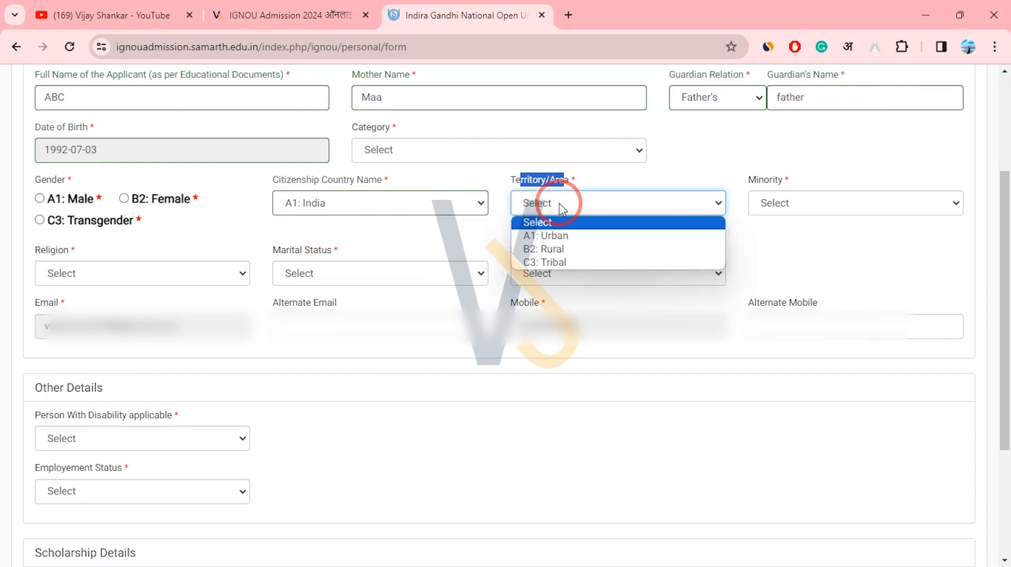
{"action": "left_click", "coordinate": [587, 244]}
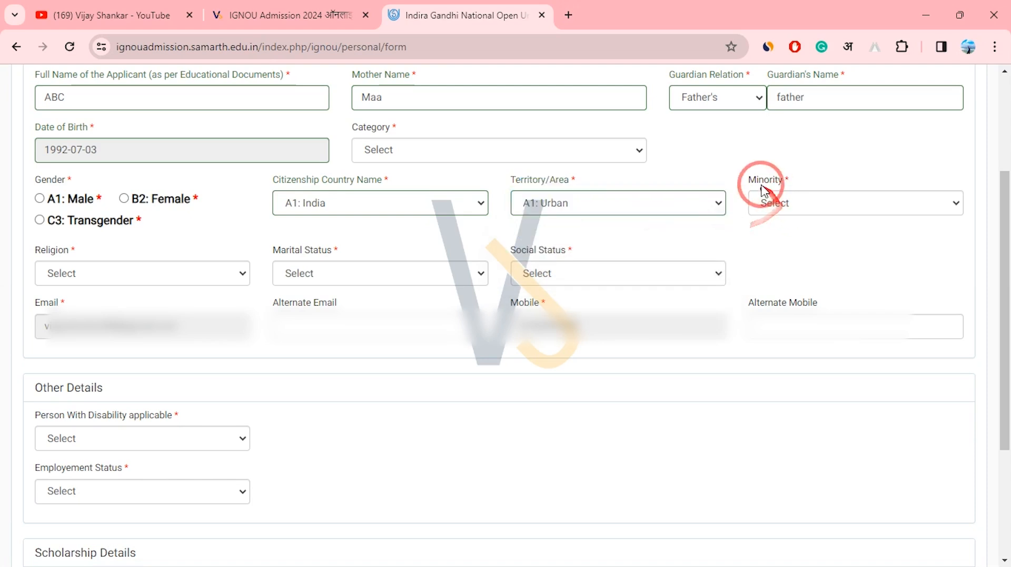
{"action": "left_click_drag", "start_coordinate": [746, 181], "coordinate": [788, 184]}
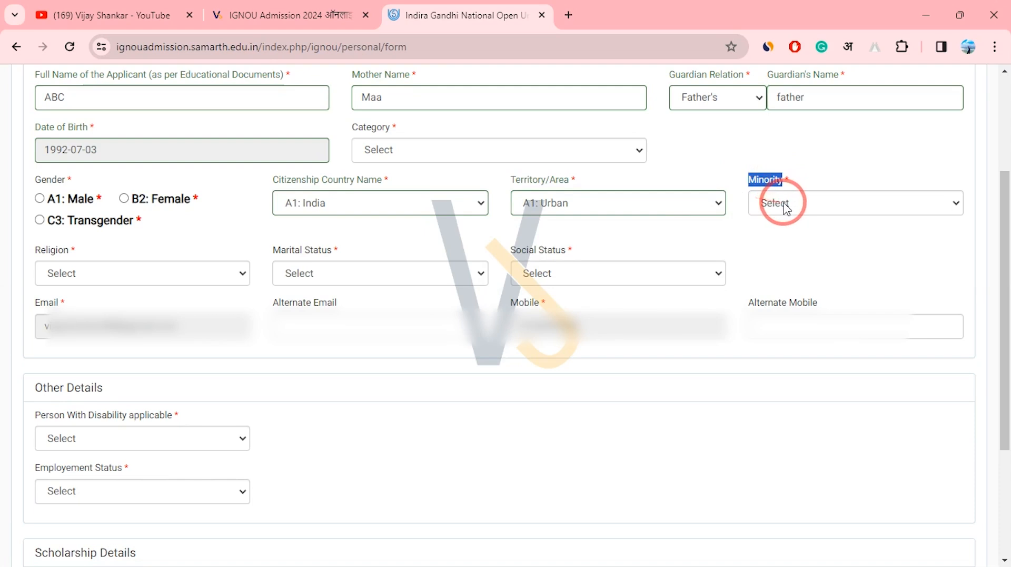
{"action": "left_click", "coordinate": [784, 204]}
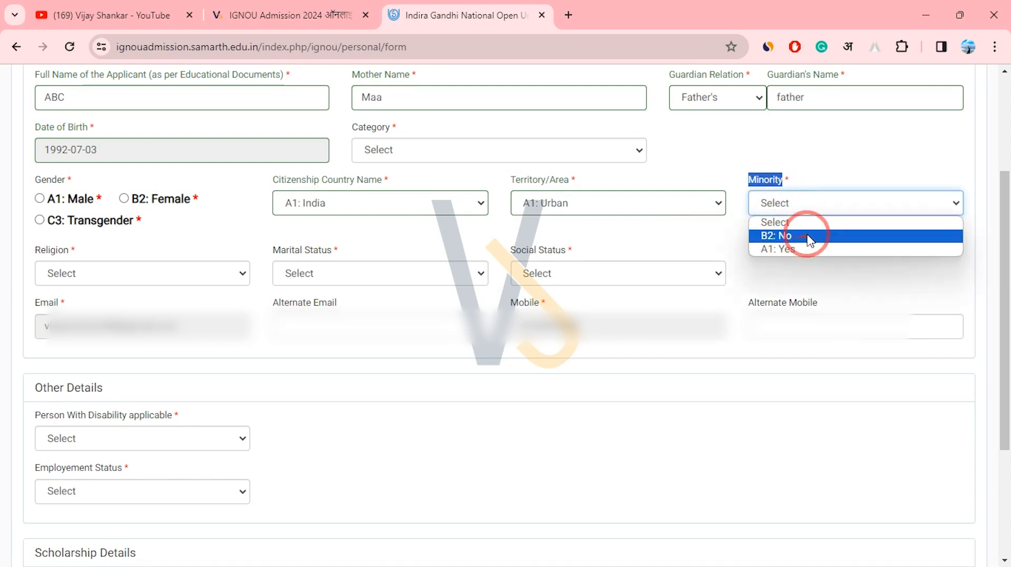
{"action": "left_click", "coordinate": [790, 234]}
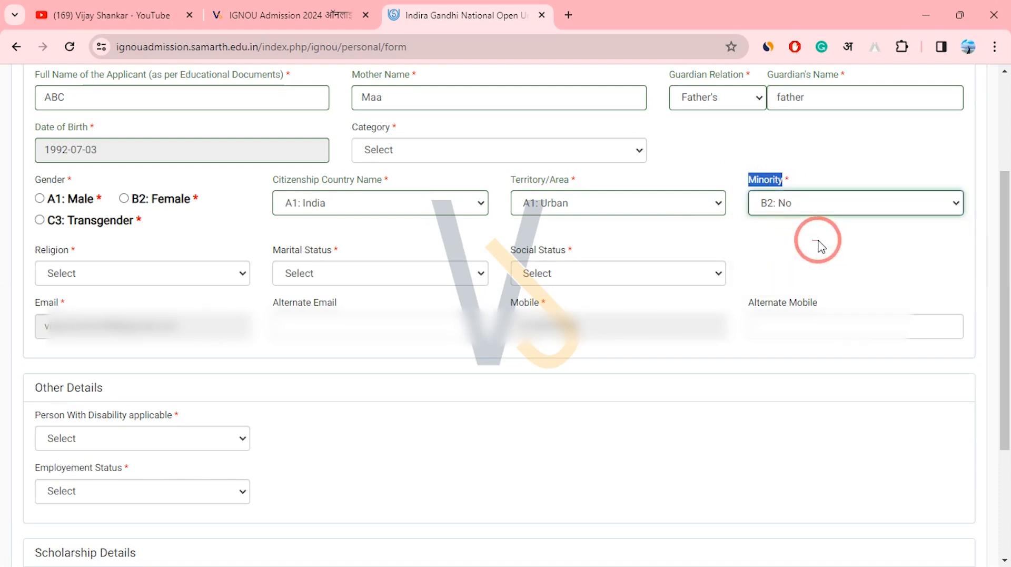
{"action": "double_click", "coordinate": [72, 250]}
{"action": "left_click_drag", "start_coordinate": [37, 180], "coordinate": [73, 180]}
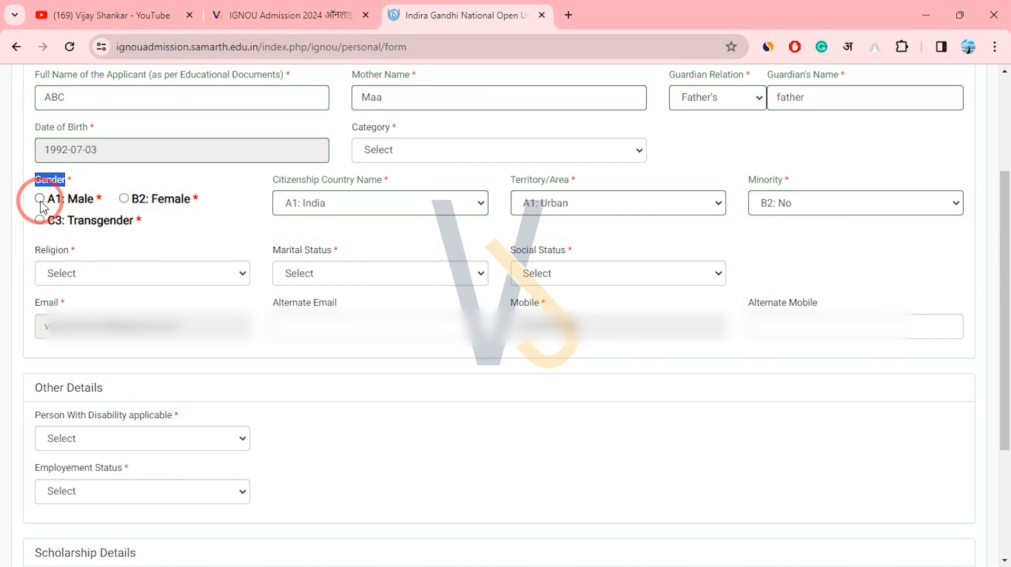
{"action": "left_click_drag", "start_coordinate": [34, 249], "coordinate": [74, 252]}
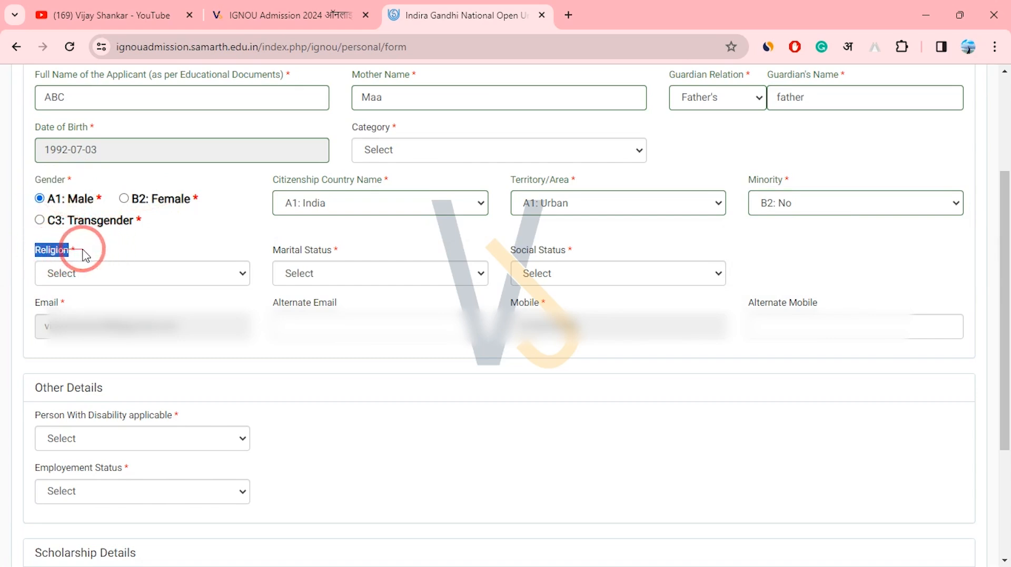
Choose religion A1: Hindu, marital status A1: Single and social status C3: Not Applicable.
{"action": "left_click", "coordinate": [108, 273]}
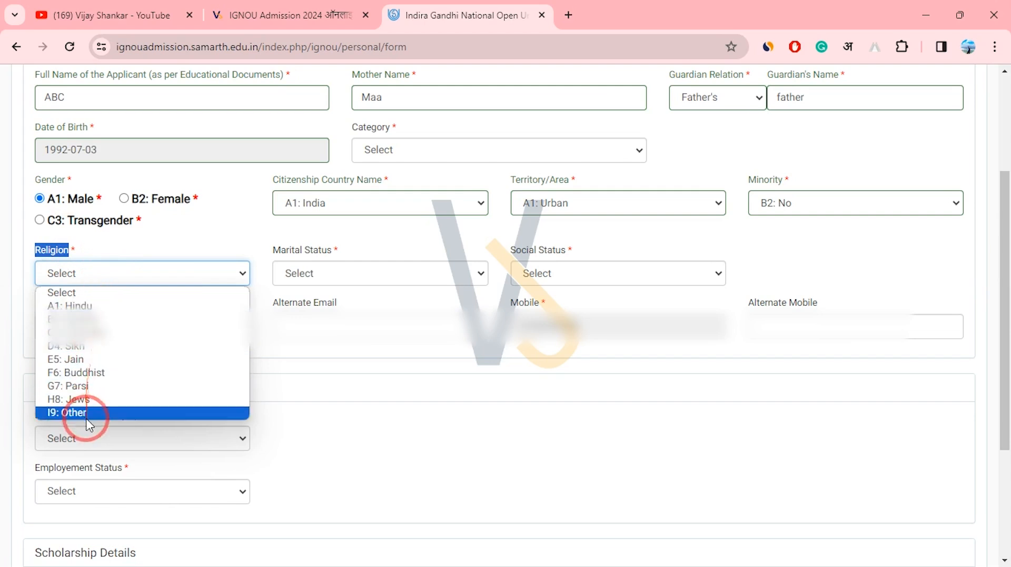
{"action": "left_click", "coordinate": [127, 306]}
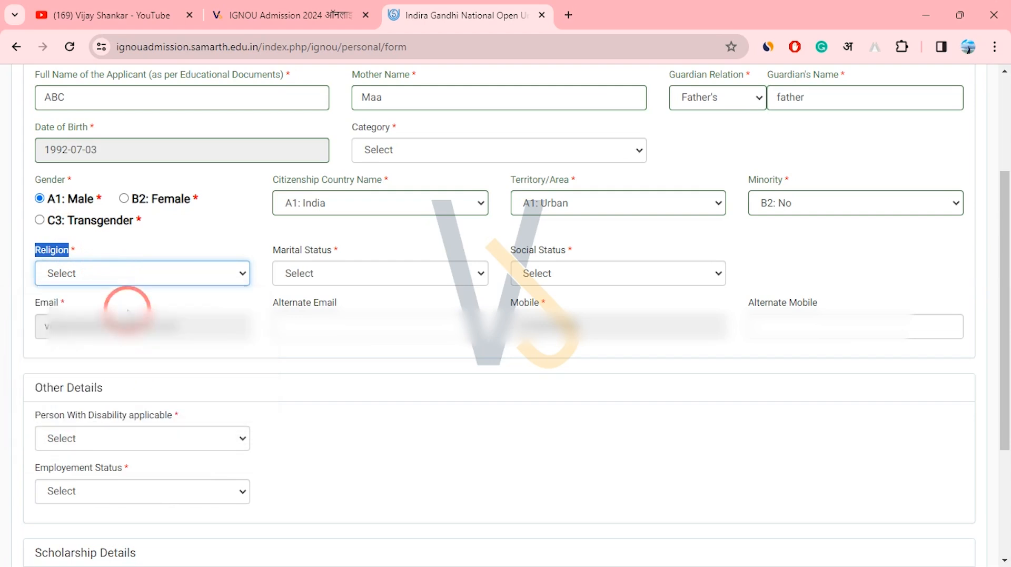
{"action": "left_click_drag", "start_coordinate": [272, 249], "coordinate": [327, 249]}
{"action": "left_click", "coordinate": [322, 276]}
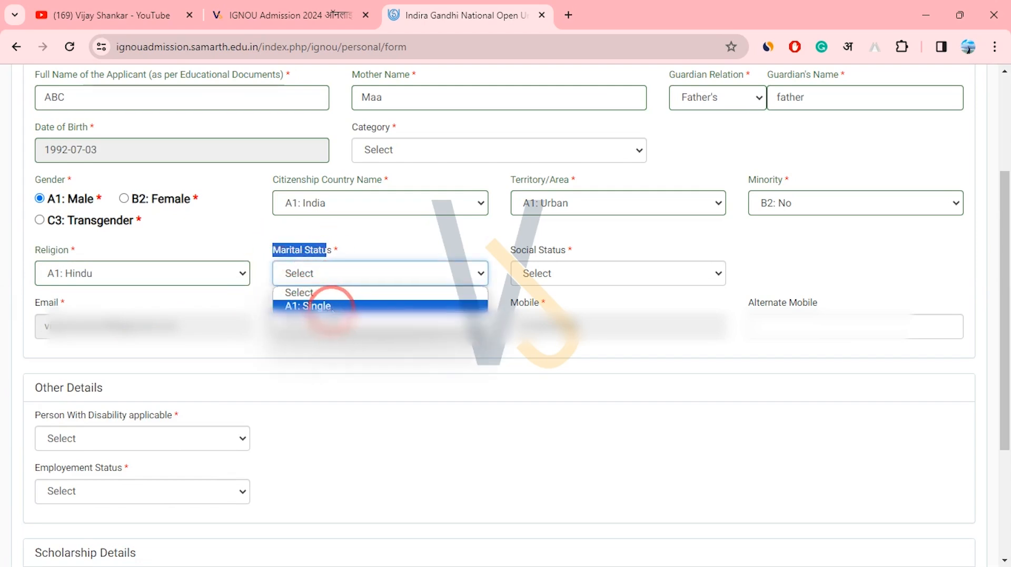
{"action": "left_click", "coordinate": [330, 306]}
{"action": "left_click", "coordinate": [571, 278]}
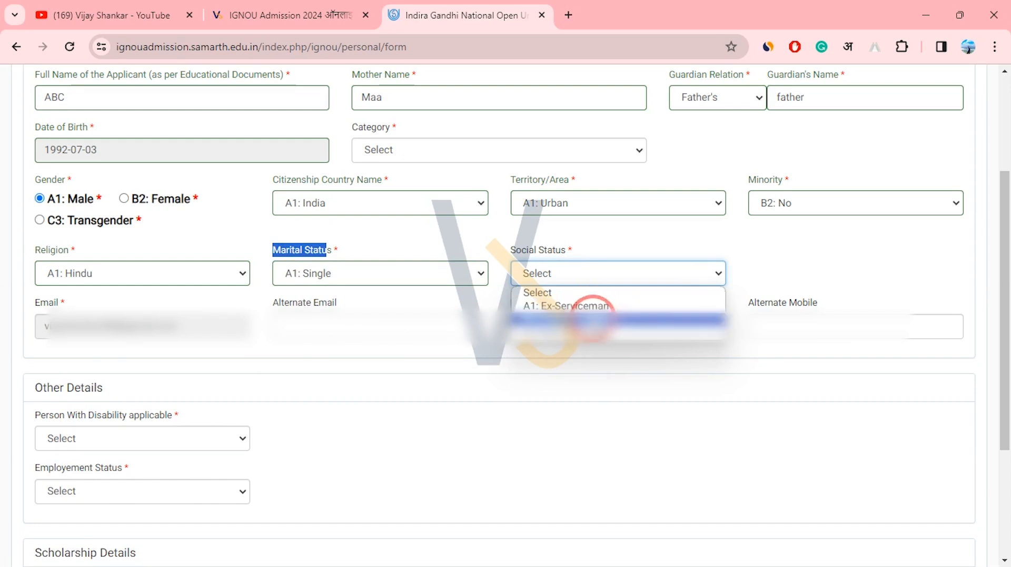
{"action": "left_click", "coordinate": [589, 333]}
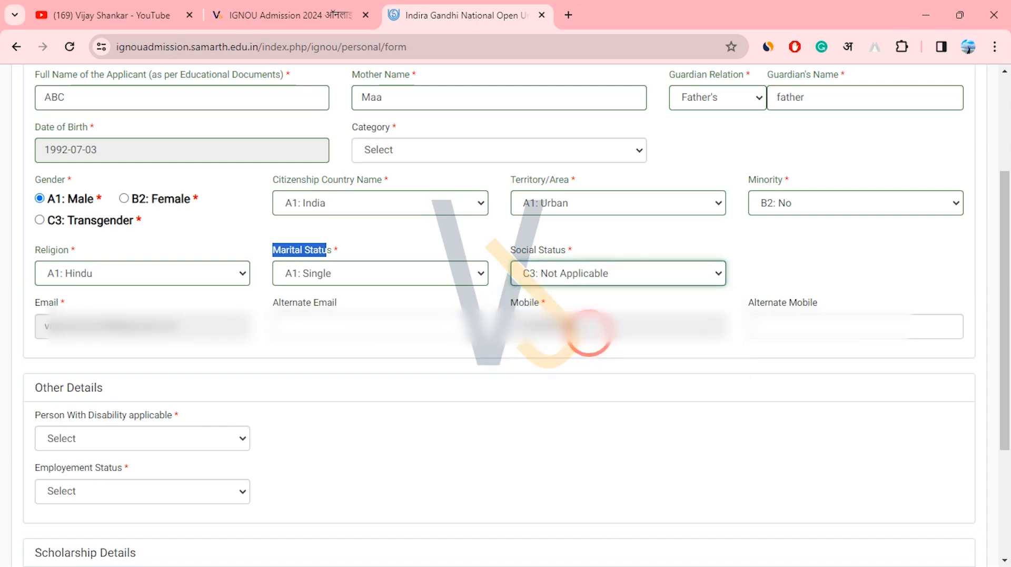
{"action": "left_click", "coordinate": [363, 357]}
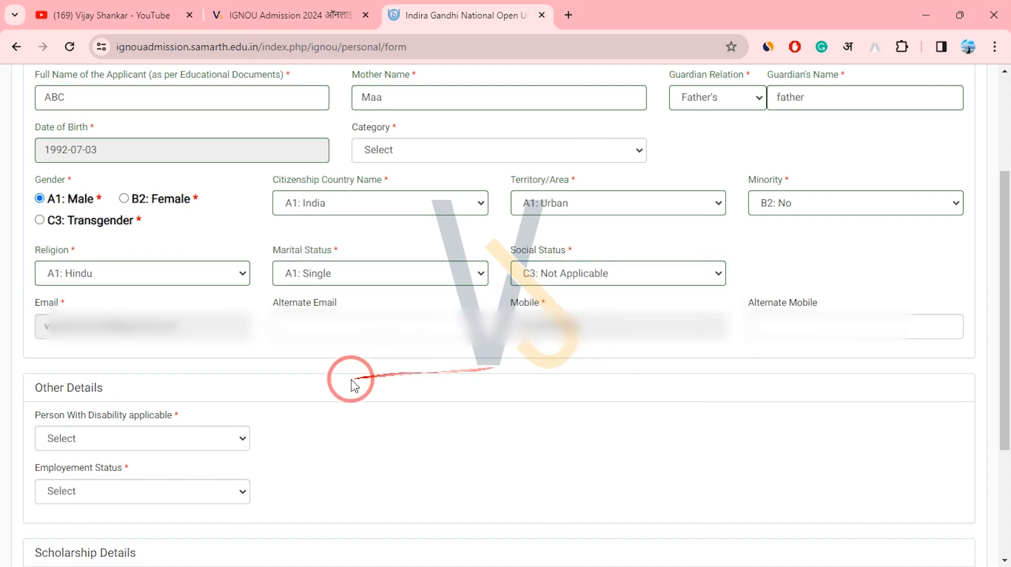
Answer the Person With Disability question with B2: No, correcting an initial Yes.
{"action": "scroll", "coordinate": [367, 382], "scroll_direction": "down", "scroll_amount": 3}
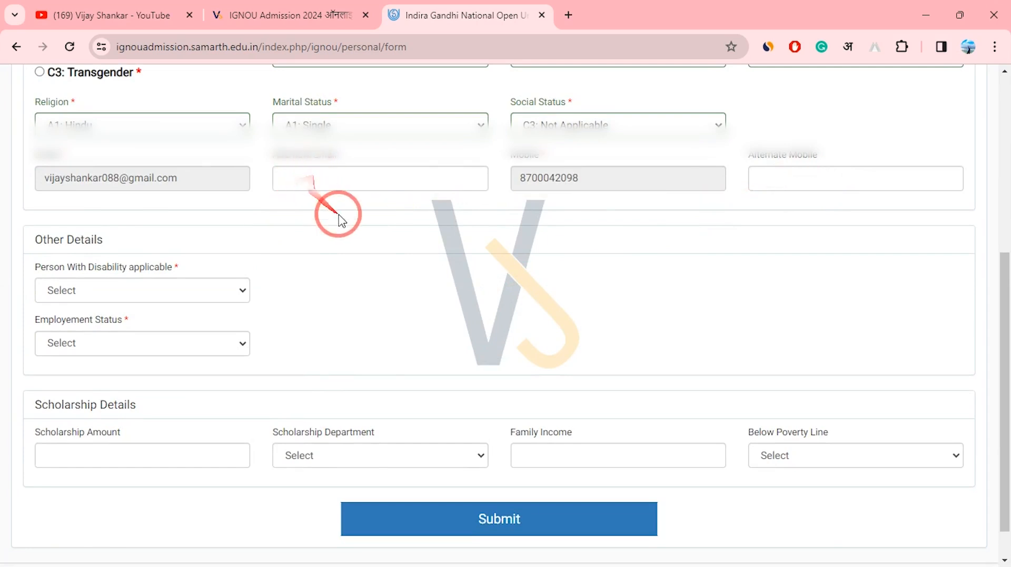
{"action": "scroll", "coordinate": [341, 219], "scroll_direction": "down", "scroll_amount": 1}
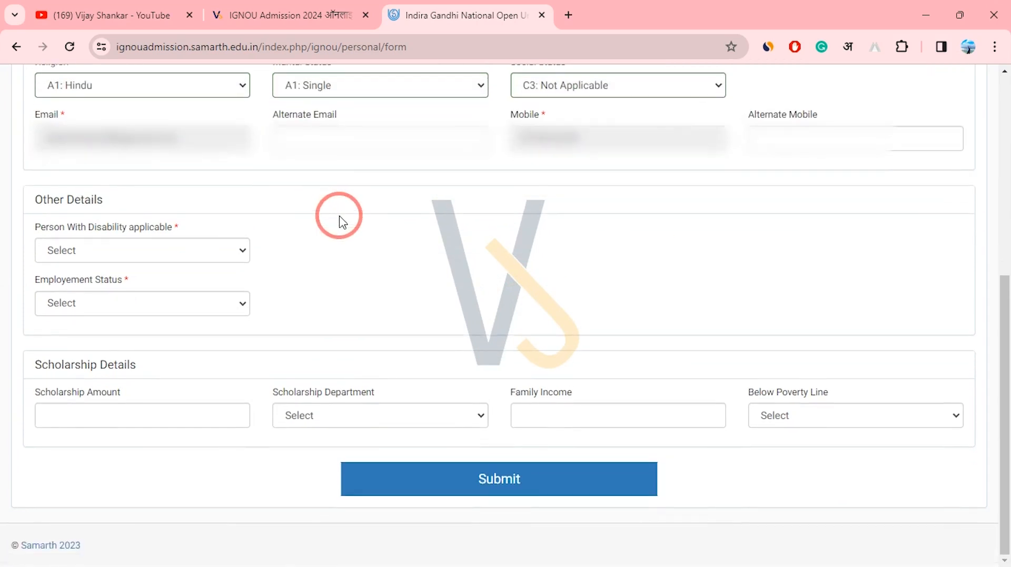
{"action": "left_click_drag", "start_coordinate": [54, 227], "coordinate": [178, 231]}
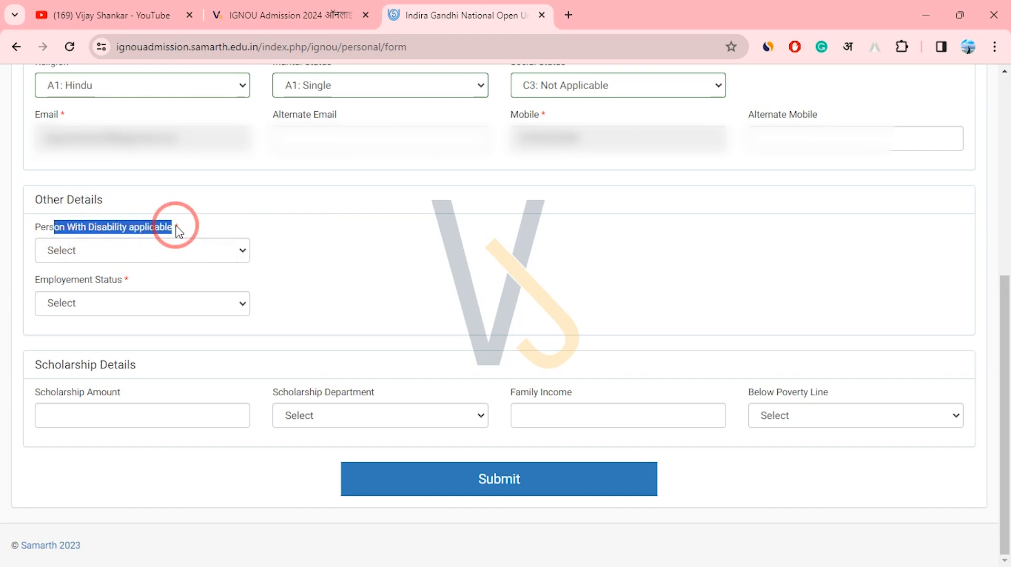
{"action": "left_click", "coordinate": [229, 254]}
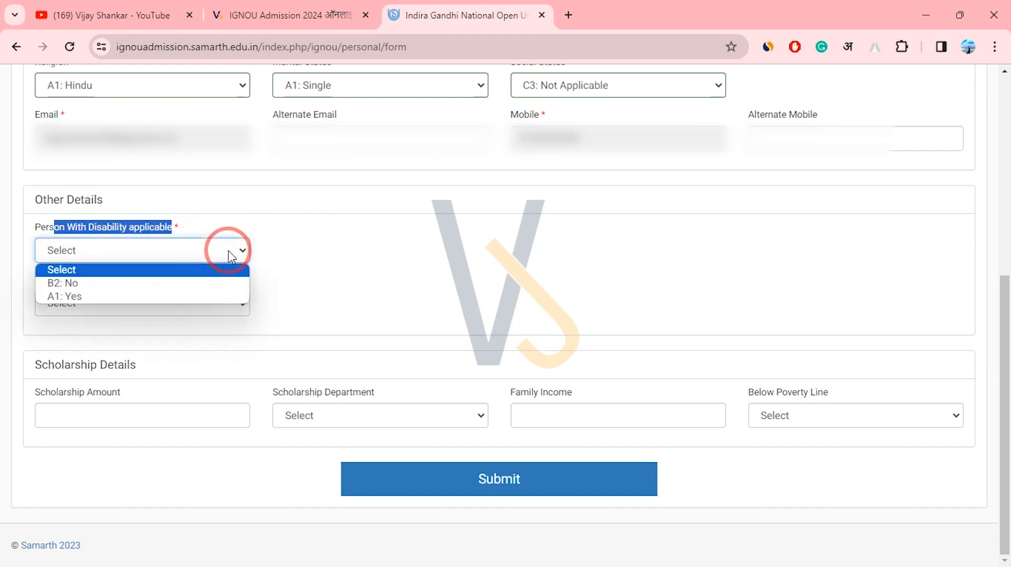
{"action": "left_click", "coordinate": [171, 296]}
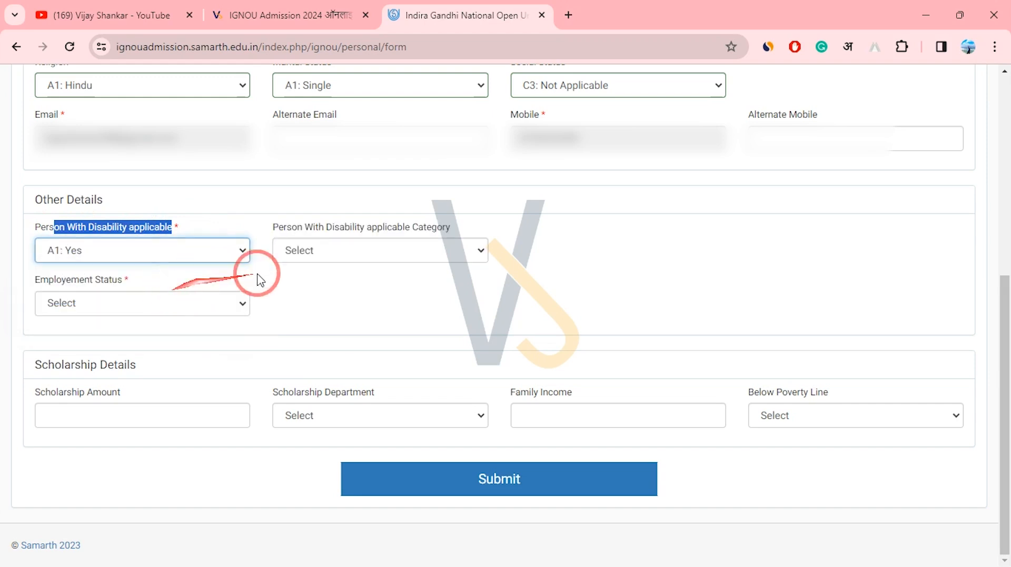
{"action": "left_click", "coordinate": [327, 257]}
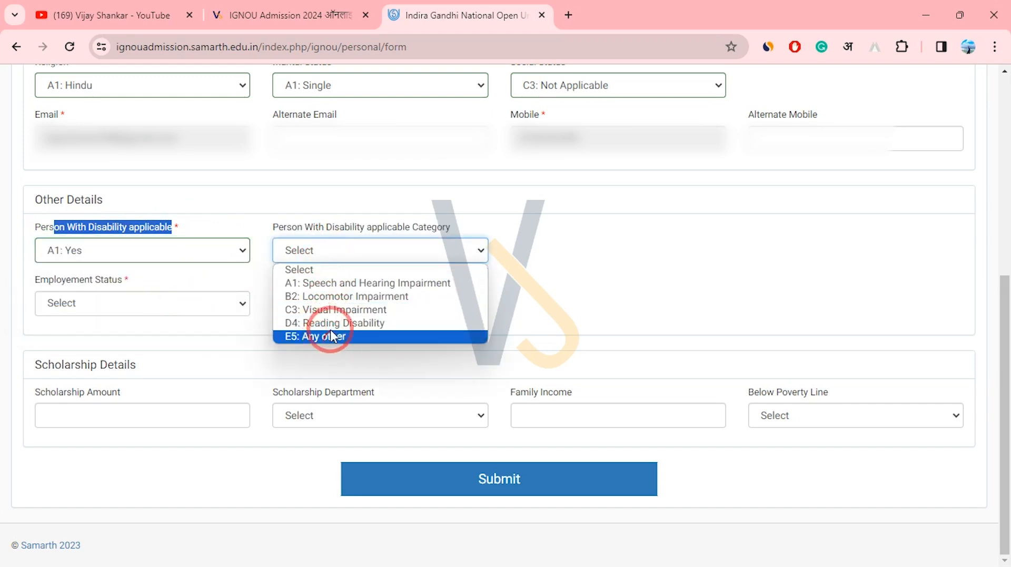
{"action": "left_click", "coordinate": [237, 249]}
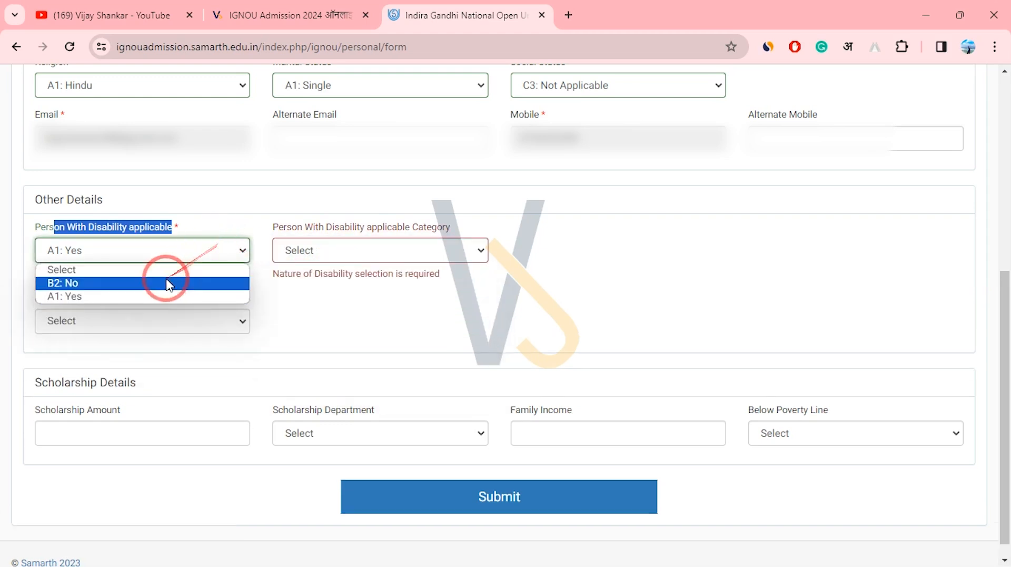
{"action": "left_click", "coordinate": [169, 282]}
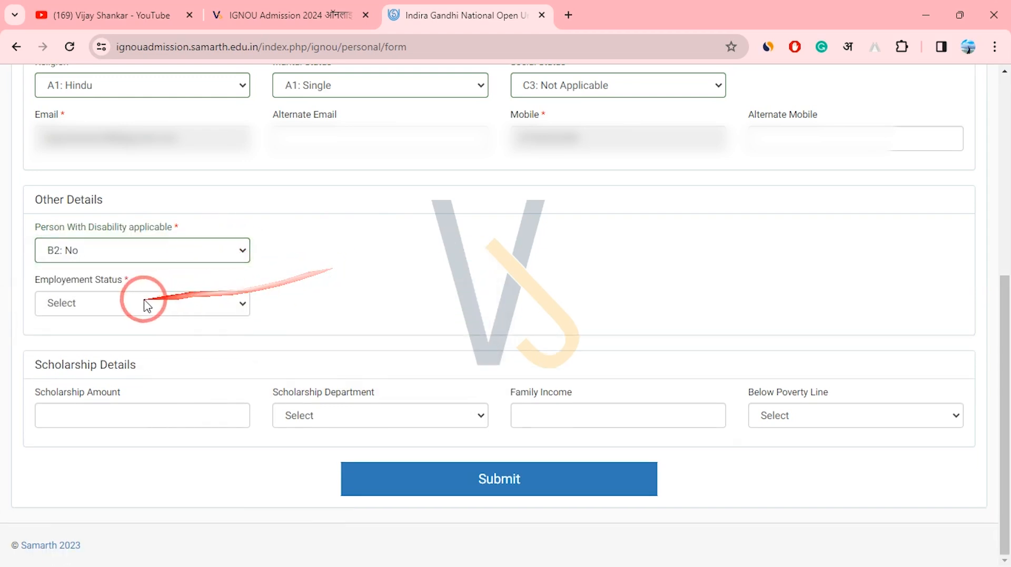
Set Employement Status to A1: Unemployed and submit the personal details.
{"action": "left_click_drag", "start_coordinate": [54, 283], "coordinate": [179, 304]}
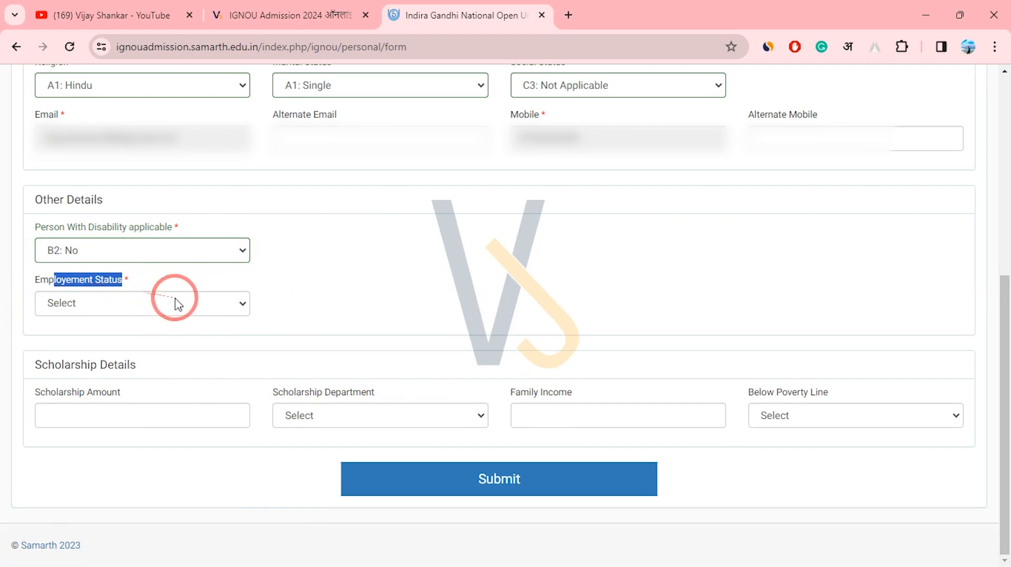
{"action": "left_click", "coordinate": [179, 305]}
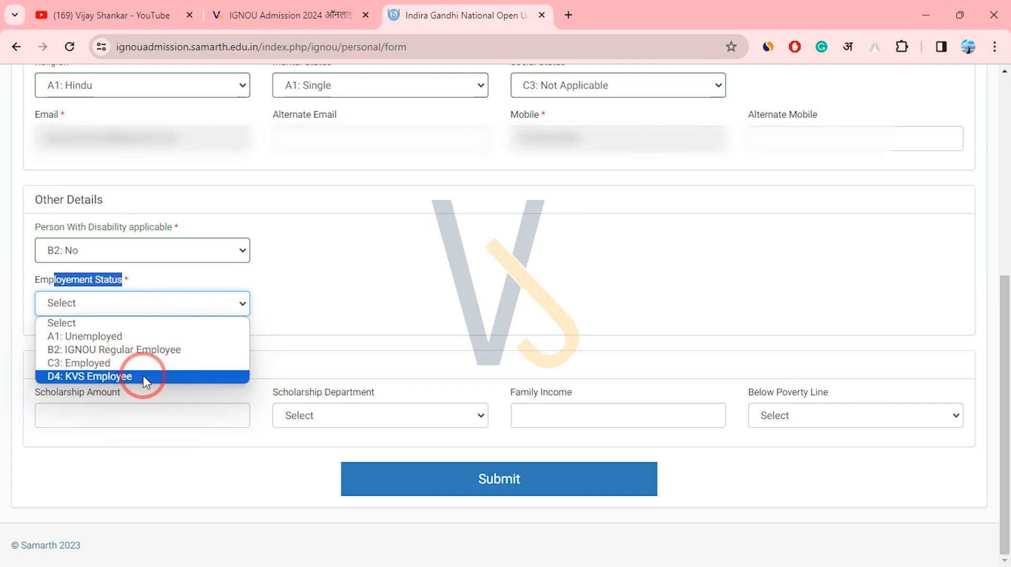
{"action": "left_click", "coordinate": [158, 337]}
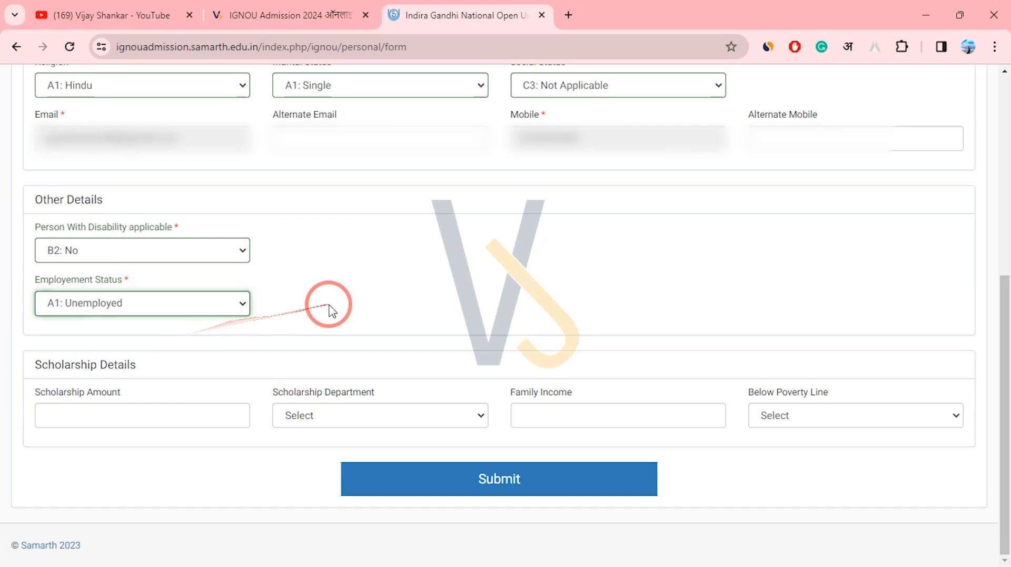
{"action": "scroll", "coordinate": [258, 319], "scroll_direction": "up", "scroll_amount": 3}
{"action": "scroll", "coordinate": [266, 312], "scroll_direction": "down", "scroll_amount": 3}
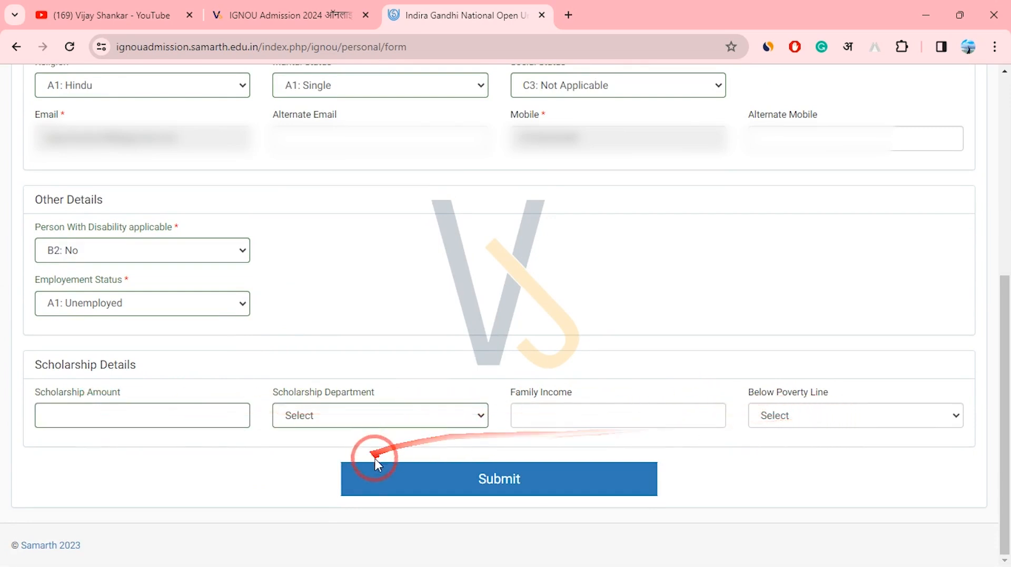
{"action": "left_click", "coordinate": [482, 487]}
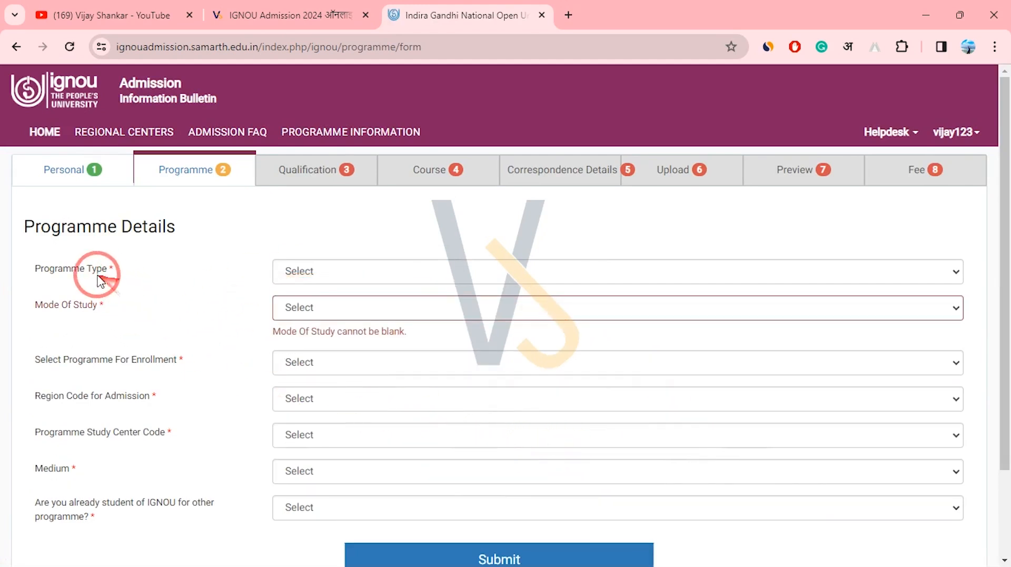
Set Programme Type to BACHELOR.
{"action": "left_click_drag", "start_coordinate": [50, 269], "coordinate": [105, 271]}
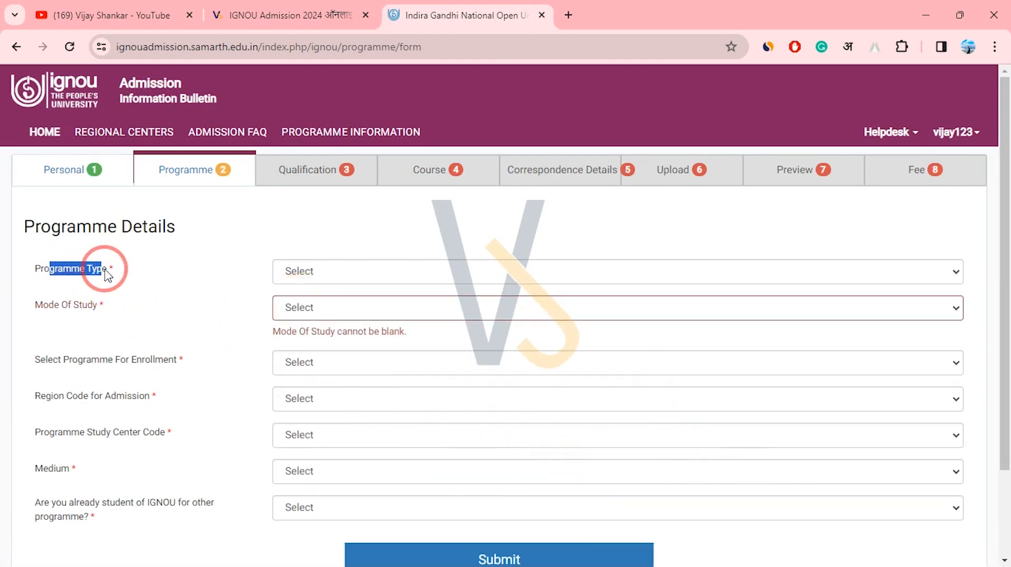
{"action": "left_click", "coordinate": [317, 276]}
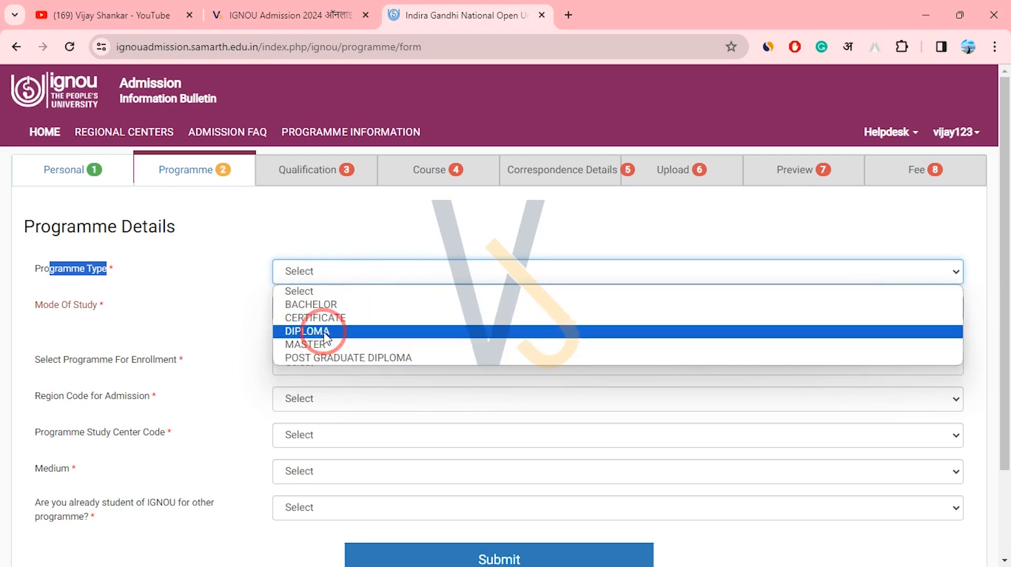
{"action": "left_click", "coordinate": [328, 306]}
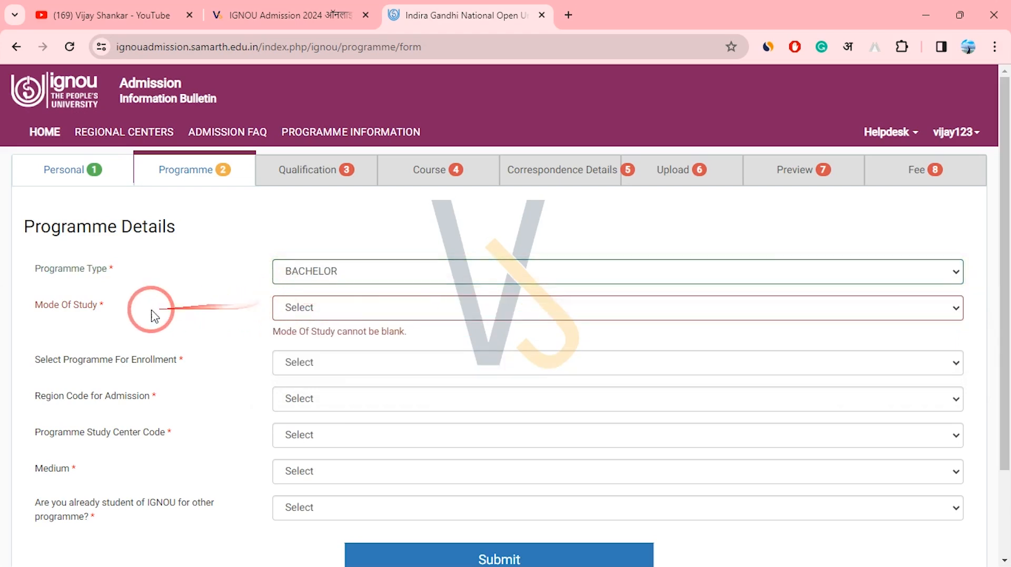
{"action": "left_click", "coordinate": [171, 301]}
{"action": "left_click", "coordinate": [316, 311]}
{"action": "left_click", "coordinate": [184, 319]}
Set Mode Of Study to ODL.
{"action": "left_click_drag", "start_coordinate": [43, 304], "coordinate": [87, 304]}
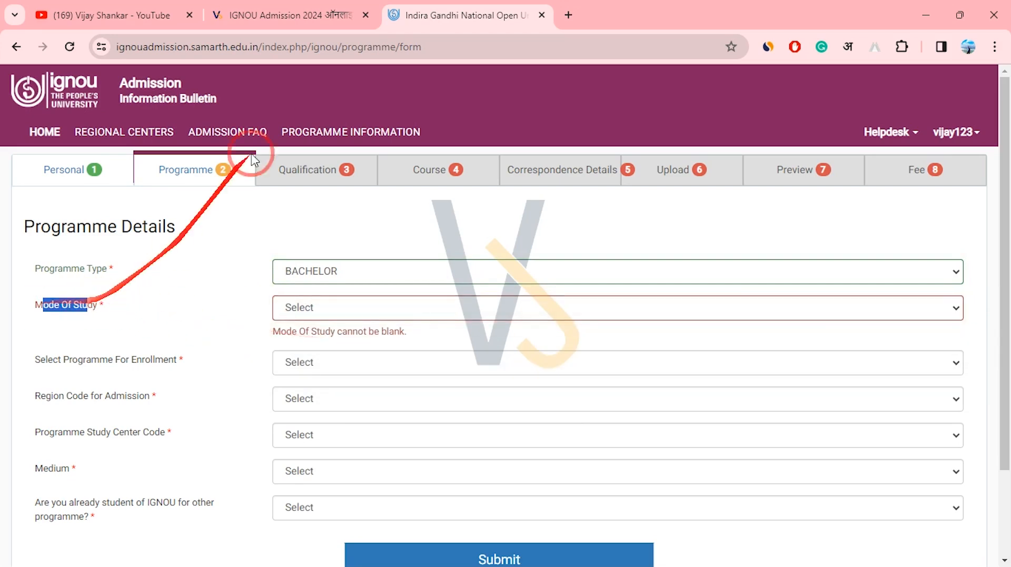
{"action": "left_click", "coordinate": [366, 315]}
{"action": "left_click", "coordinate": [306, 341]}
{"action": "left_click", "coordinate": [240, 306]}
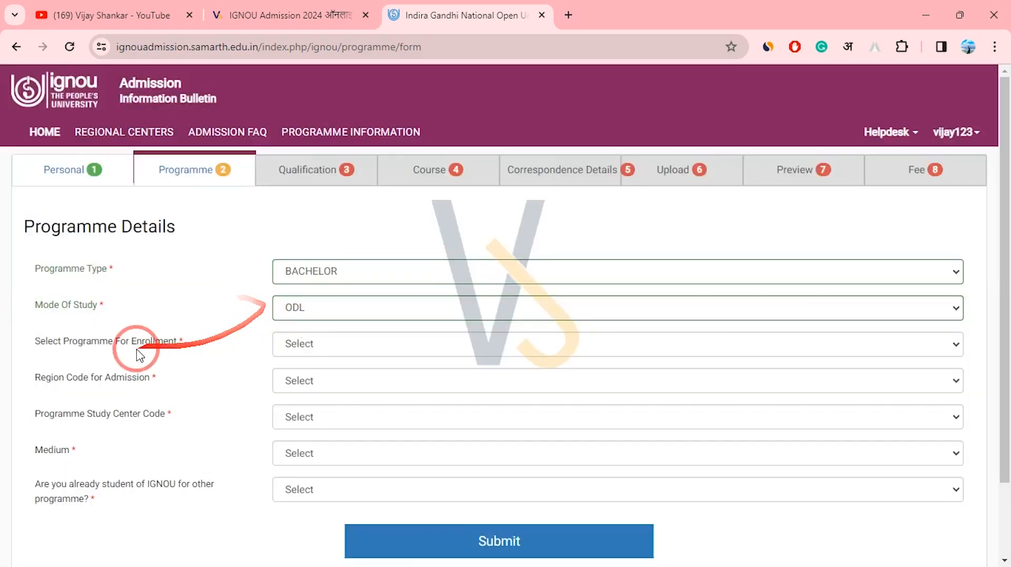
Select BAHIH, Bachelor of Arts (Honours) History, as the programme for enrollment.
{"action": "left_click_drag", "start_coordinate": [58, 343], "coordinate": [300, 353]}
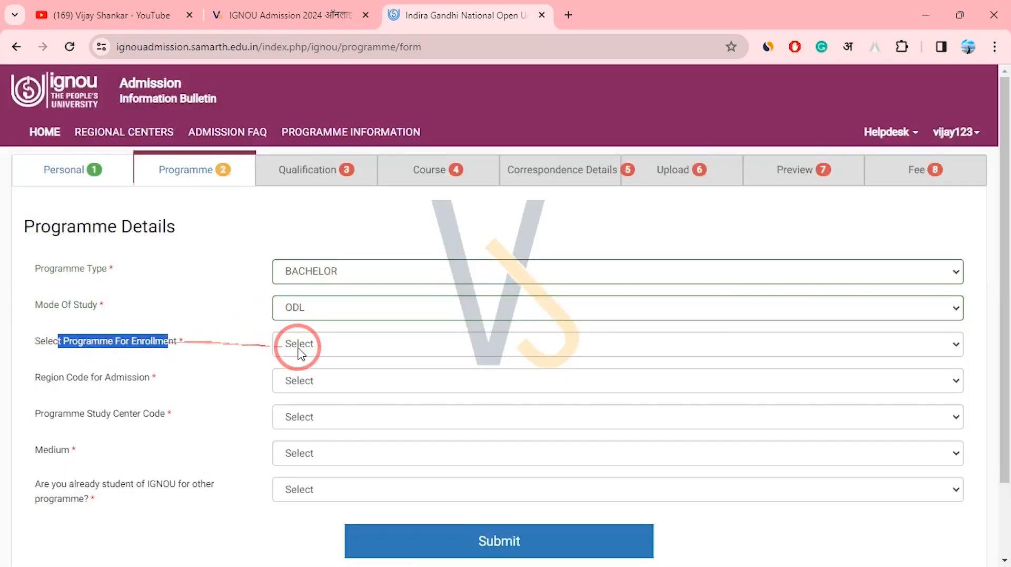
{"action": "left_click_drag", "start_coordinate": [201, 349], "coordinate": [27, 343]}
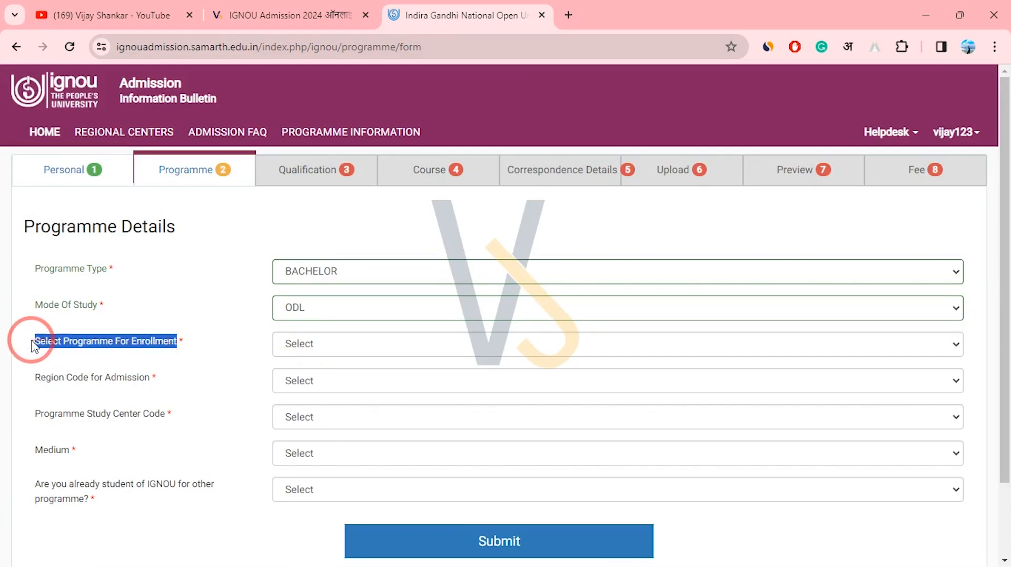
{"action": "left_click", "coordinate": [352, 350]}
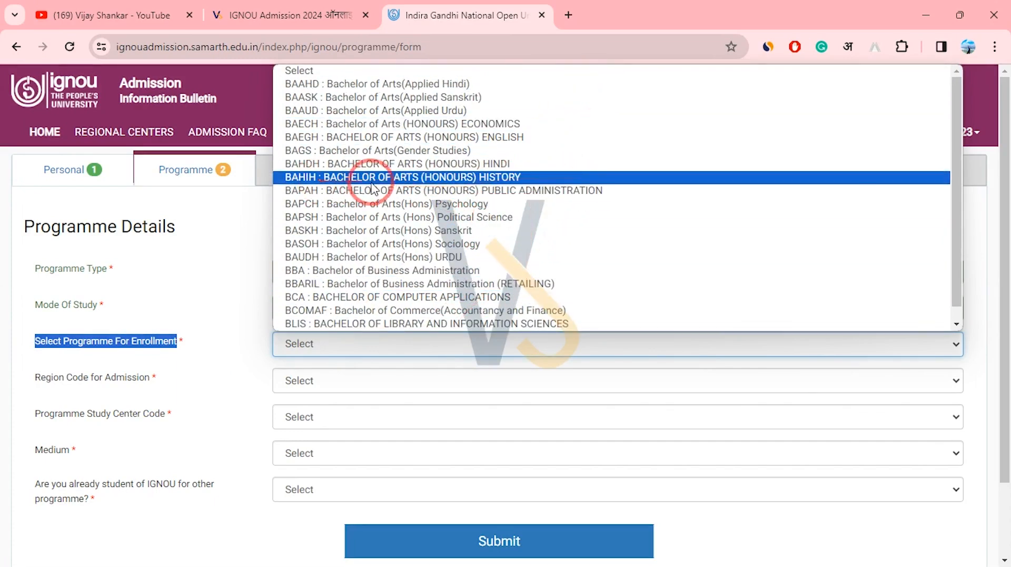
{"action": "left_click", "coordinate": [525, 179]}
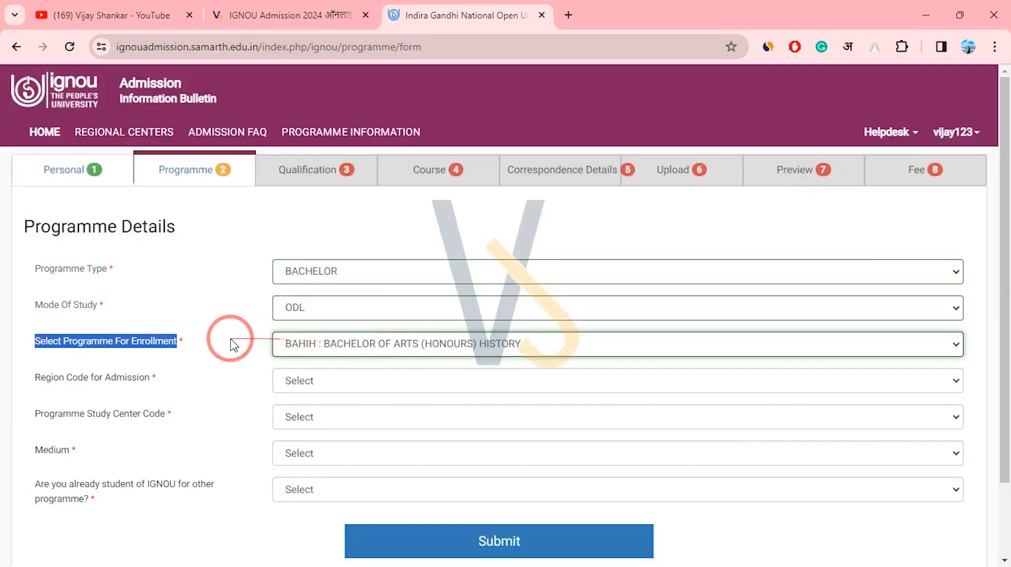
Choose 05 : PATNA as the Region Code for Admission.
{"action": "left_click_drag", "start_coordinate": [22, 377], "coordinate": [152, 382]}
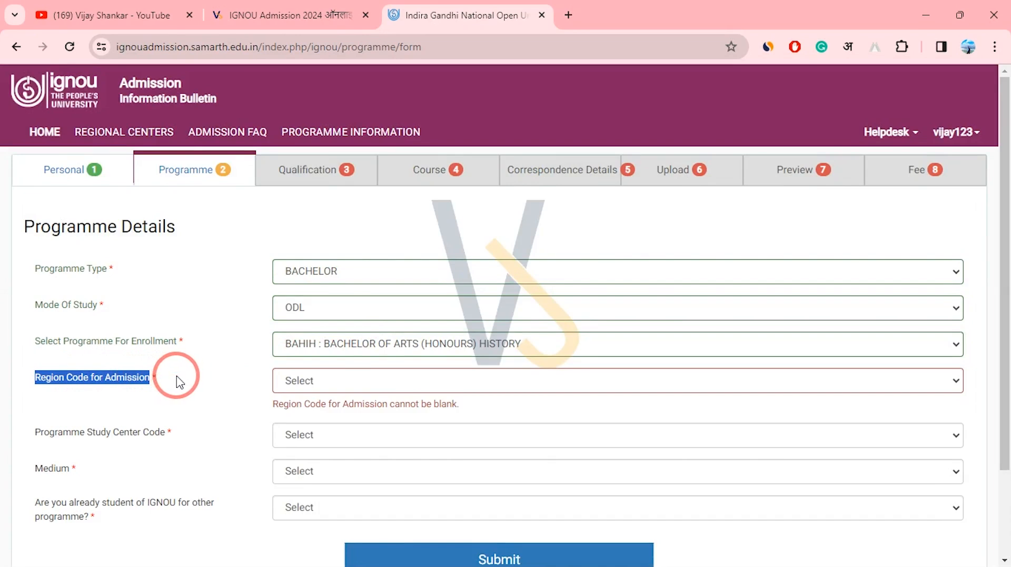
{"action": "left_click", "coordinate": [343, 382]}
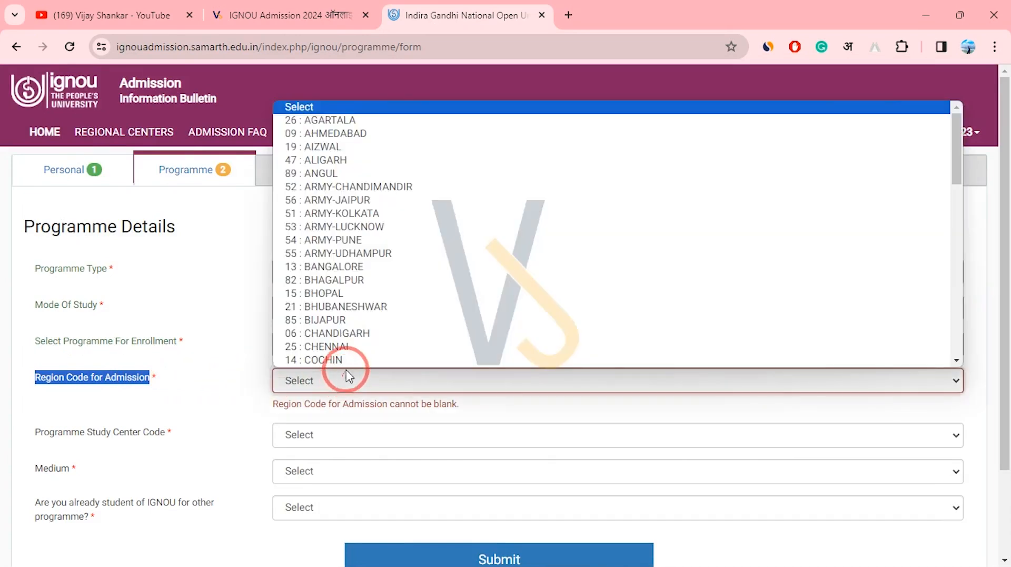
{"action": "scroll", "coordinate": [454, 313], "scroll_direction": "down", "scroll_amount": 5}
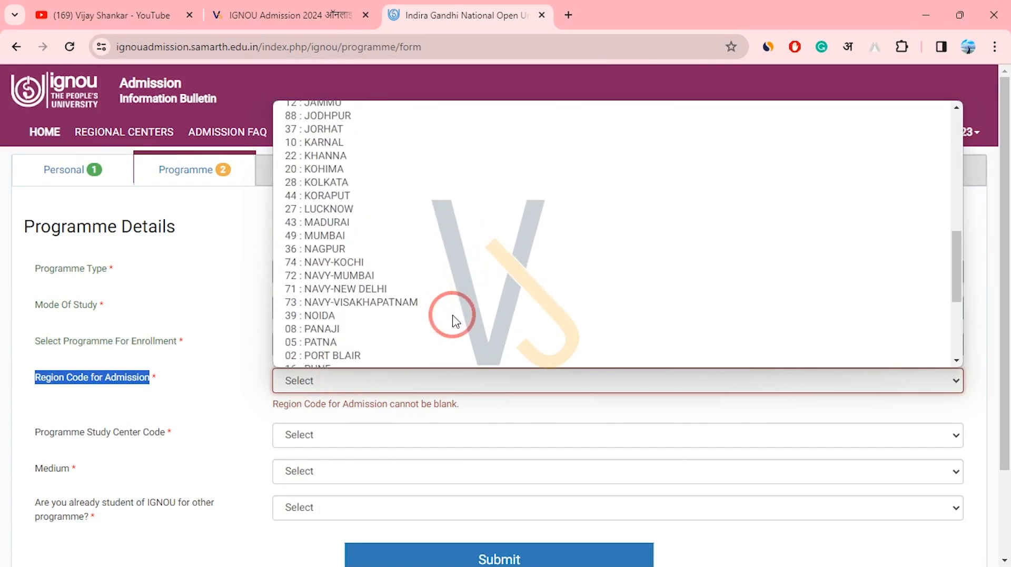
{"action": "scroll", "coordinate": [410, 304], "scroll_direction": "up", "scroll_amount": 2}
{"action": "scroll", "coordinate": [410, 309], "scroll_direction": "down", "scroll_amount": 2}
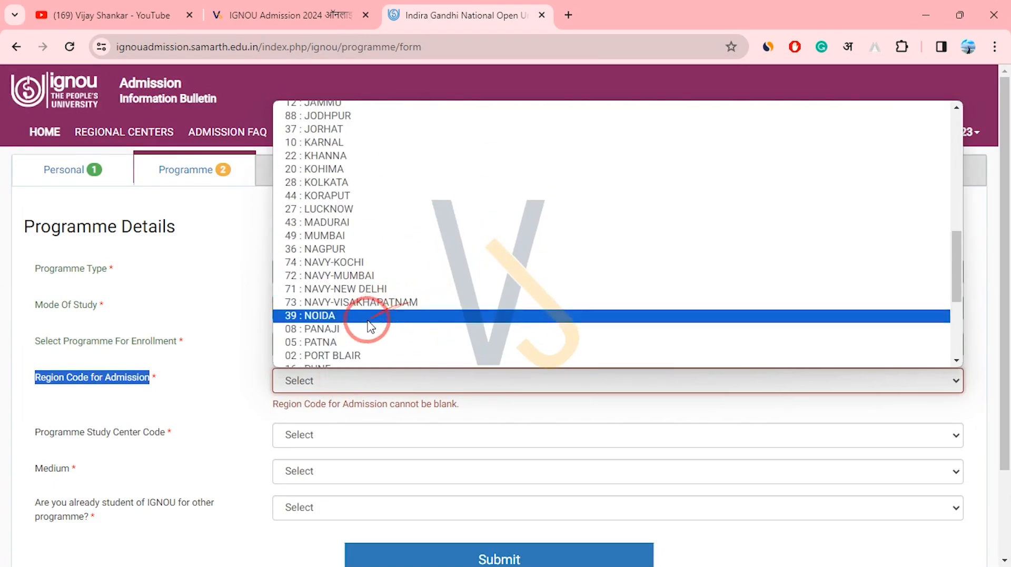
{"action": "left_click", "coordinate": [336, 345]}
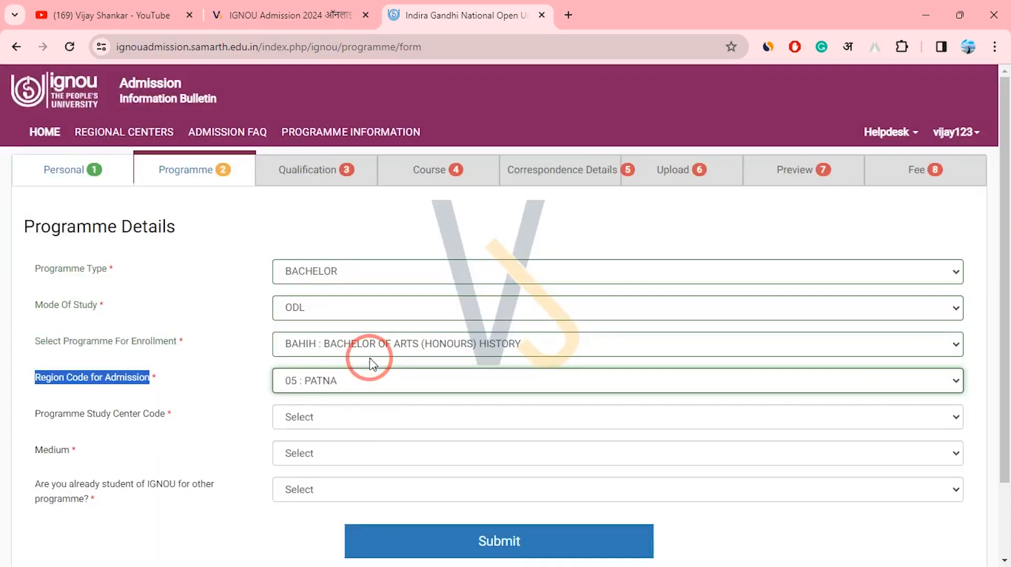
{"action": "left_click_drag", "start_coordinate": [49, 414], "coordinate": [155, 414]}
Set the Study Center Code to 0573 NALANDA COLLEGE.
{"action": "left_click", "coordinate": [316, 419]}
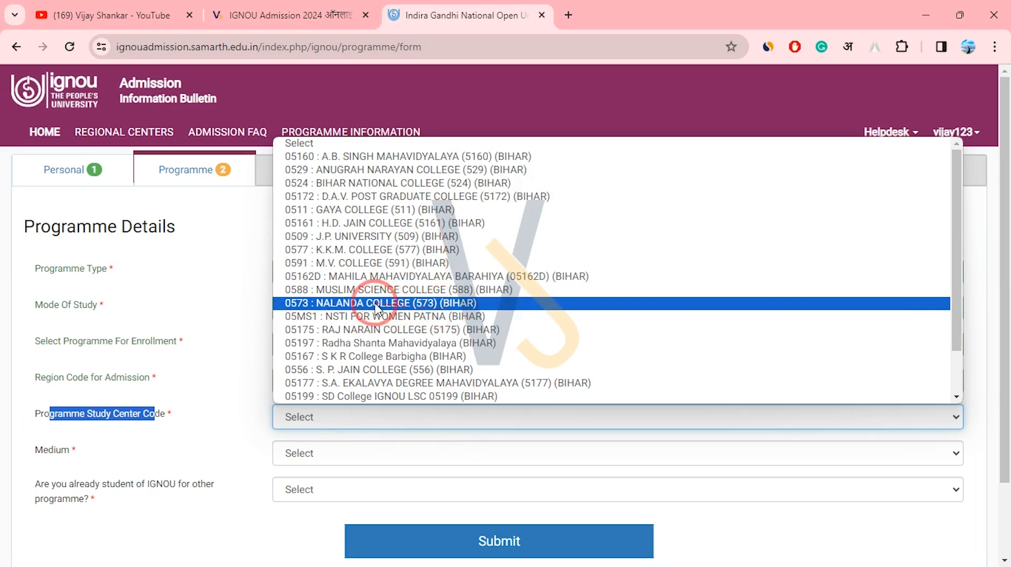
{"action": "left_click", "coordinate": [487, 309]}
{"action": "left_click", "coordinate": [225, 384]}
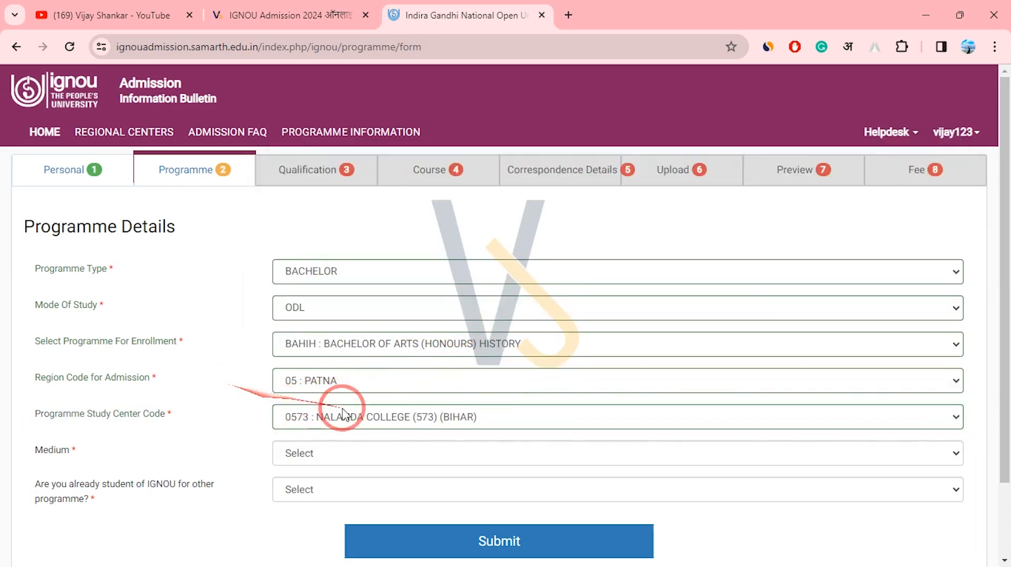
{"action": "left_click", "coordinate": [402, 422]}
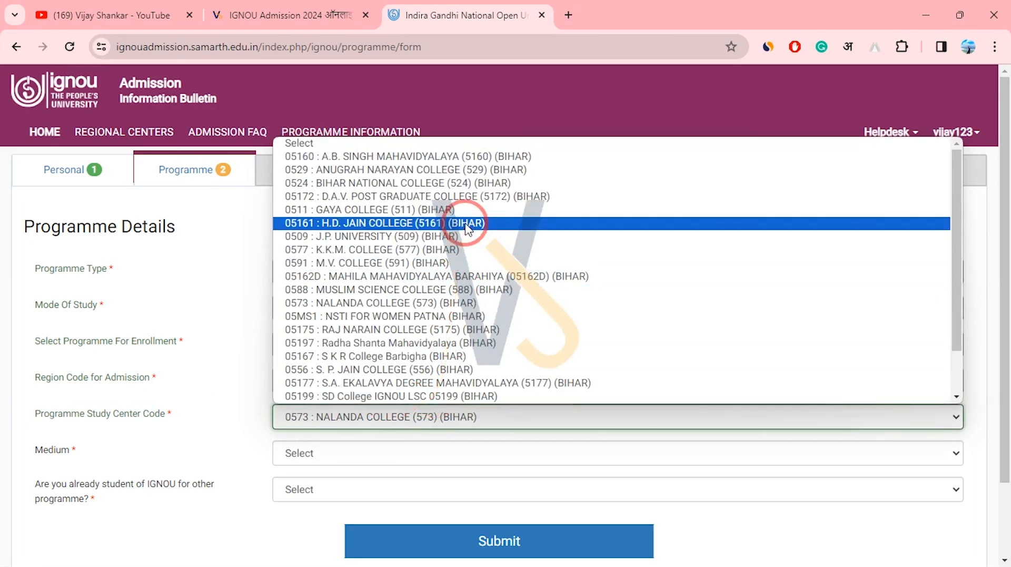
{"action": "left_click", "coordinate": [223, 376]}
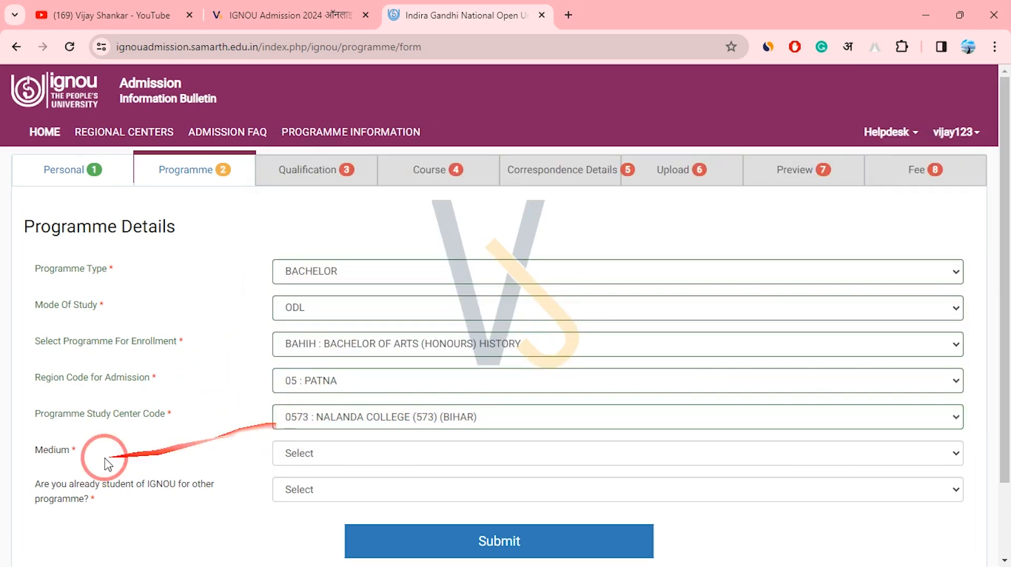
Choose HINDI as the medium of instruction.
{"action": "left_click", "coordinate": [339, 463]}
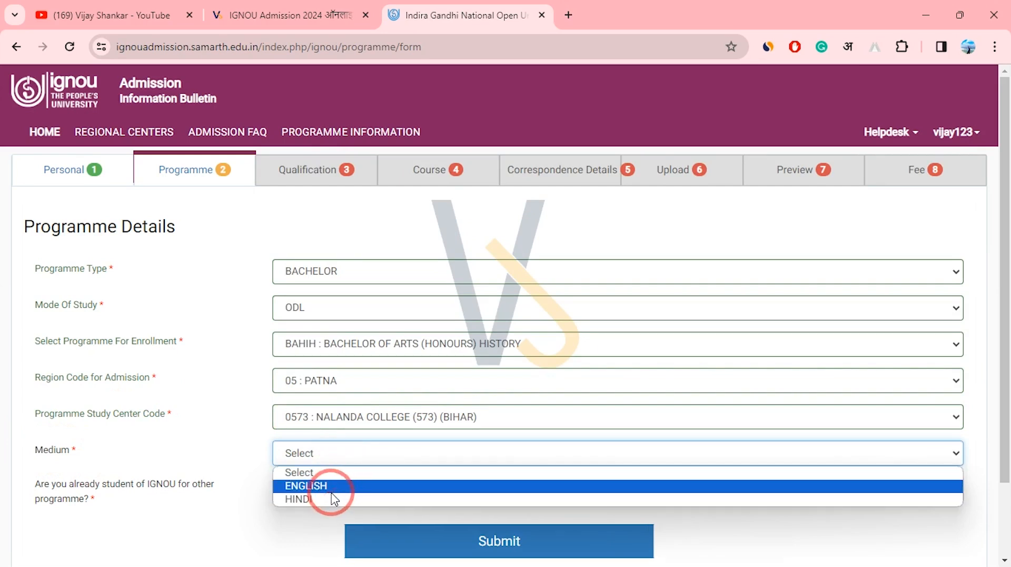
{"action": "left_click", "coordinate": [326, 500]}
{"action": "left_click", "coordinate": [236, 474]}
Answer Yes to 'Are you already student of IGNOU', revealing the other programme fields.
{"action": "mouse_move", "coordinate": [35, 483]}
{"action": "left_mouse_down"}
{"action": "mouse_move", "coordinate": [113, 498]}
{"action": "mouse_move", "coordinate": [45, 483]}
{"action": "left_mouse_up"}
{"action": "left_click", "coordinate": [106, 496]}
{"action": "left_click", "coordinate": [296, 491]}
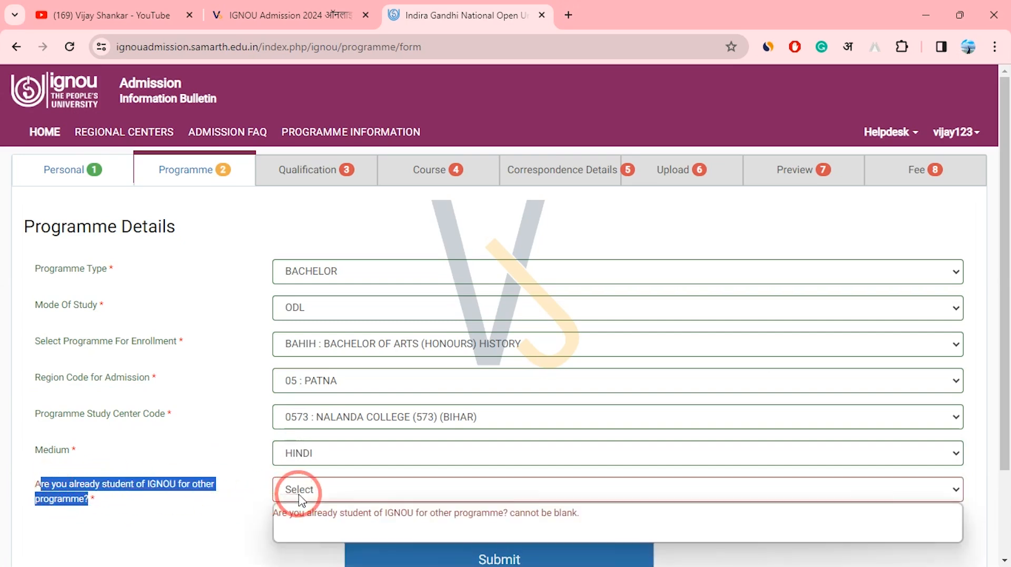
{"action": "left_click", "coordinate": [298, 521]}
{"action": "left_click", "coordinate": [313, 493]}
{"action": "left_click", "coordinate": [307, 518]}
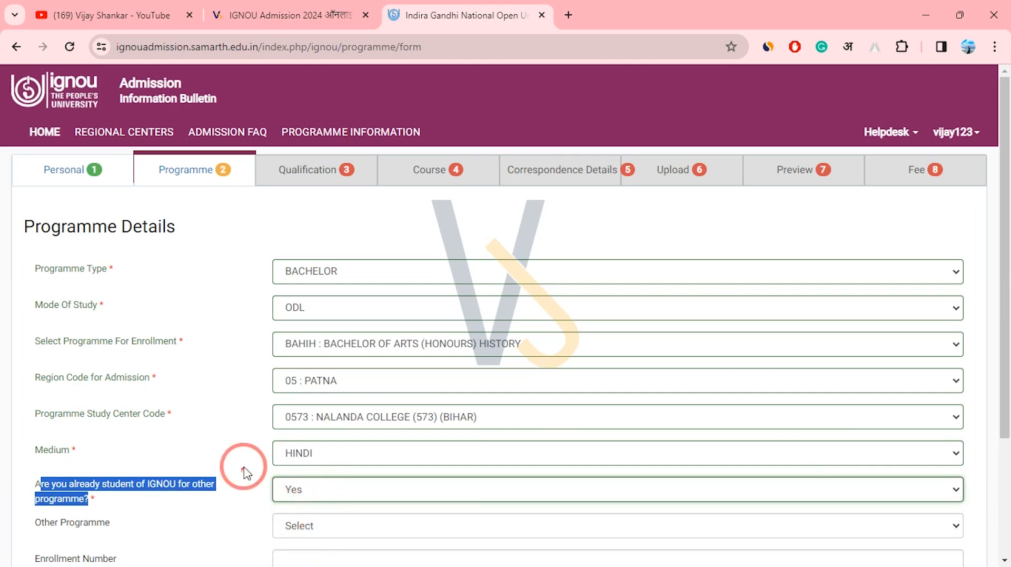
{"action": "left_click_drag", "start_coordinate": [1004, 384], "coordinate": [1003, 547]}
Change the existing-student answer to No and submit the programme details.
{"action": "left_click", "coordinate": [316, 367]}
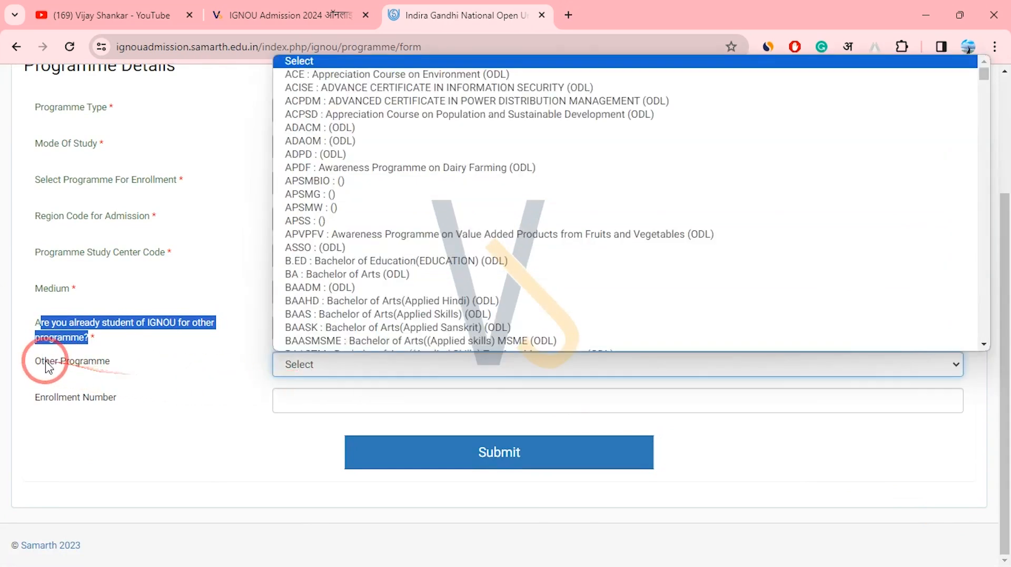
{"action": "left_click_drag", "start_coordinate": [45, 363], "coordinate": [96, 365]}
{"action": "left_click_drag", "start_coordinate": [49, 414], "coordinate": [118, 413]}
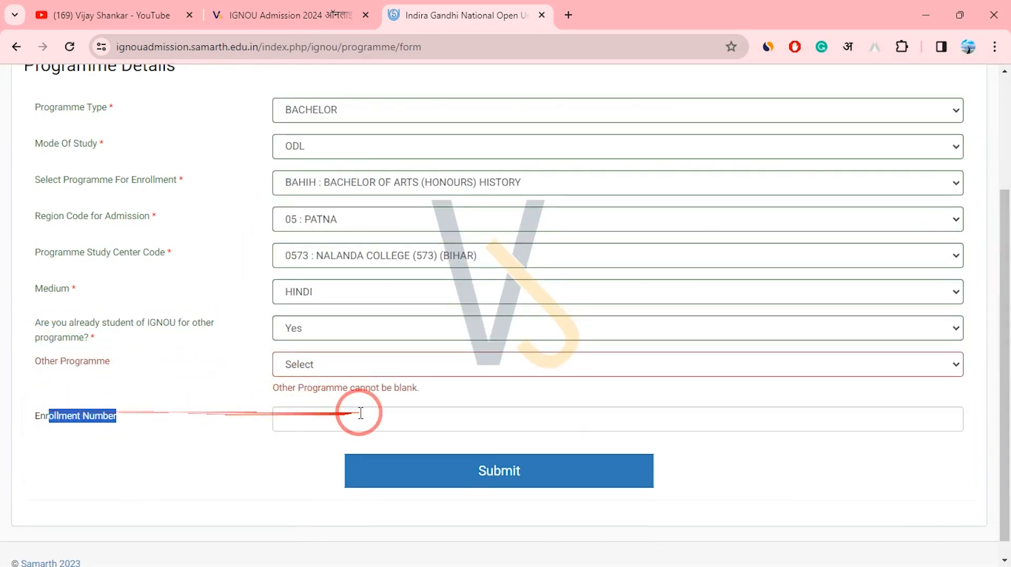
{"action": "left_click", "coordinate": [337, 331]}
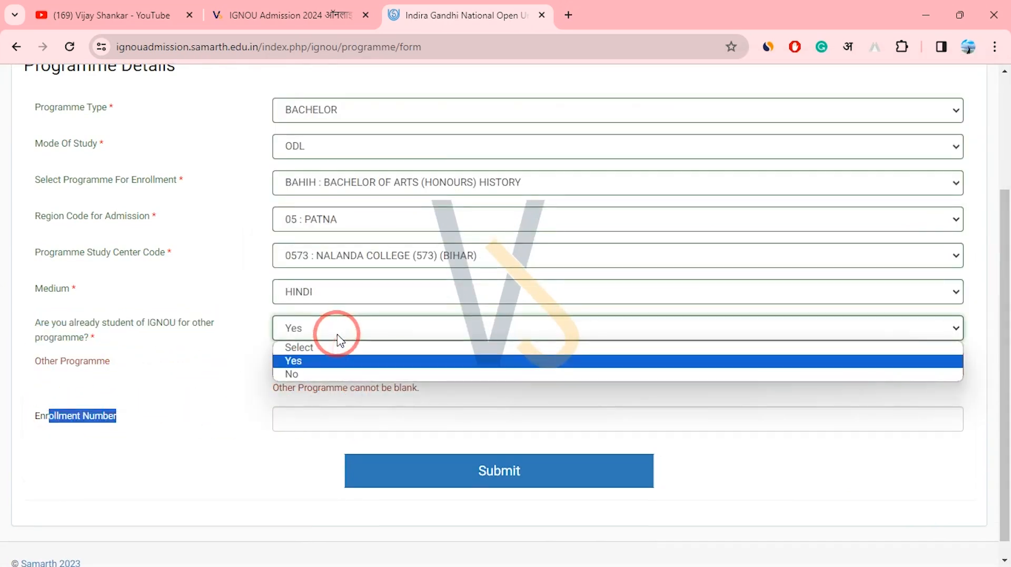
{"action": "left_click", "coordinate": [301, 373]}
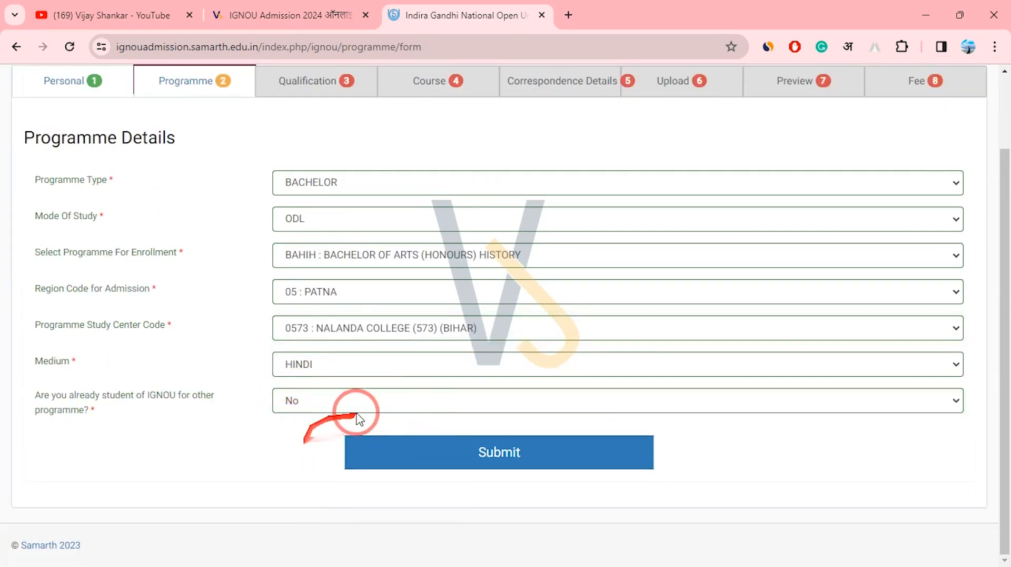
{"action": "left_click", "coordinate": [505, 449]}
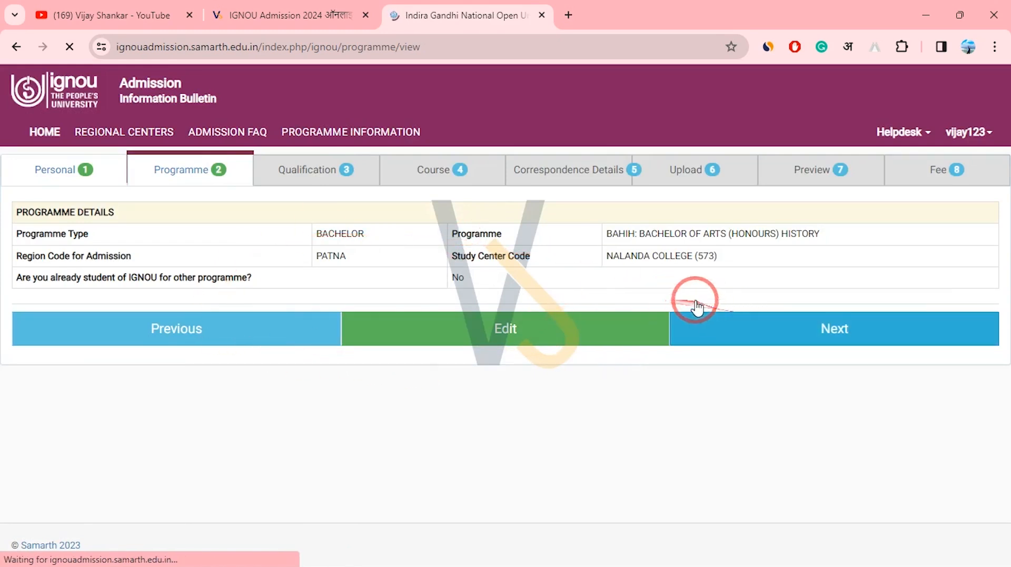
Move from the saved Programme Details to the Qualification Details form.
{"action": "left_click", "coordinate": [857, 337]}
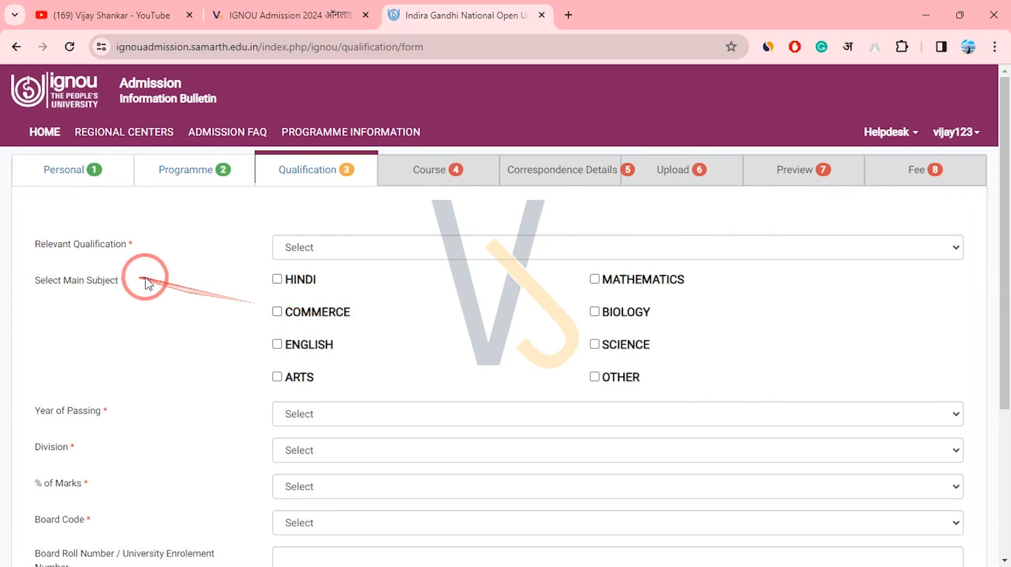
Choose 10+2 OR EQUIVALENT as the relevant qualification, with Biology and Science subjects.
{"action": "left_click_drag", "start_coordinate": [41, 251], "coordinate": [110, 252]}
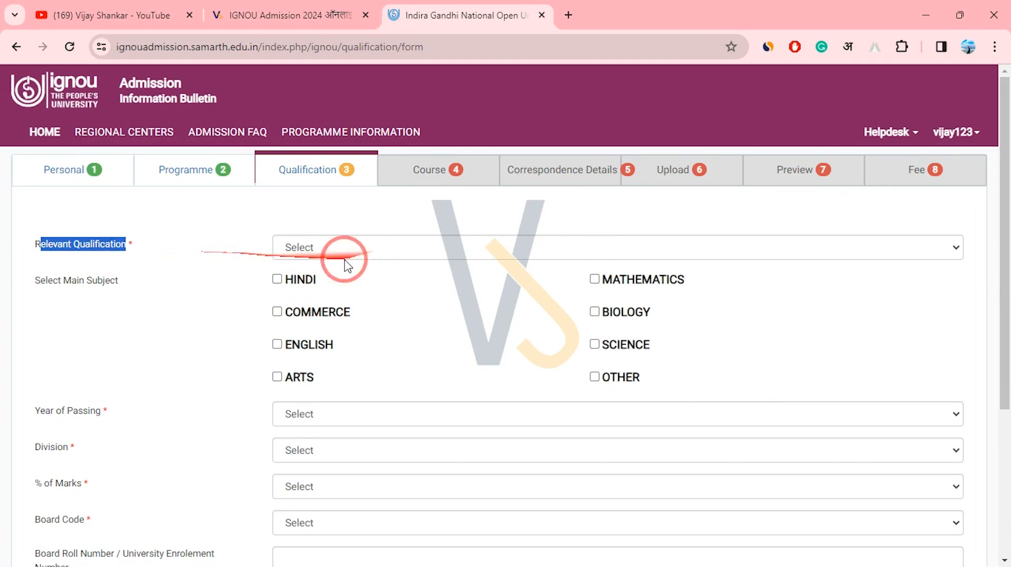
{"action": "left_click", "coordinate": [373, 255]}
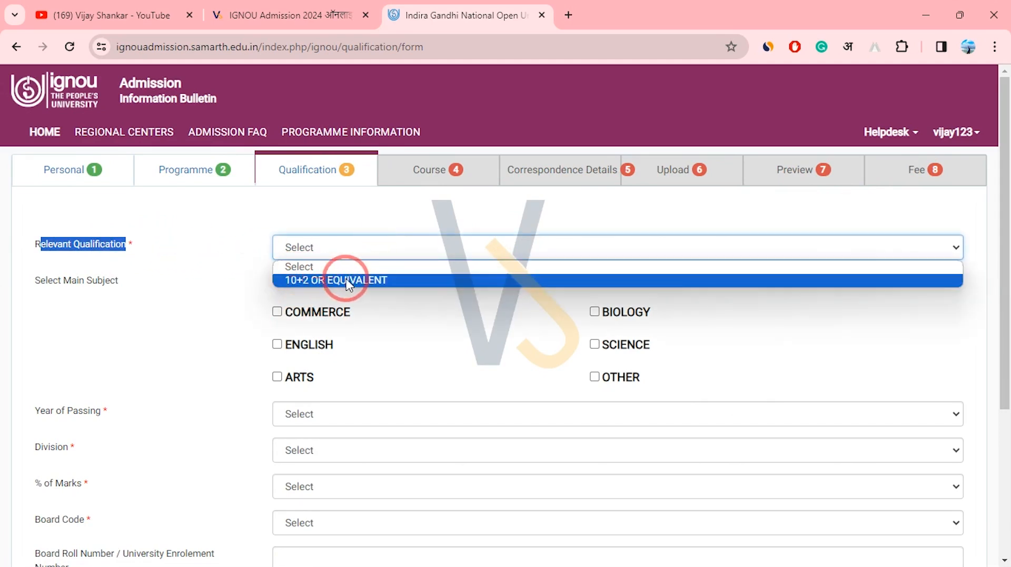
{"action": "left_click", "coordinate": [378, 280]}
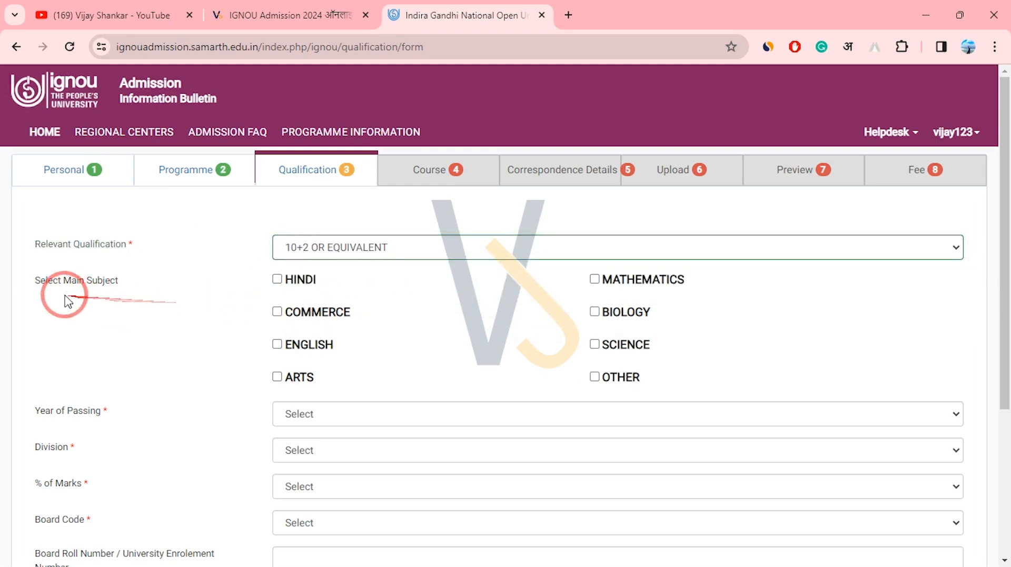
{"action": "left_click_drag", "start_coordinate": [32, 284], "coordinate": [126, 291]}
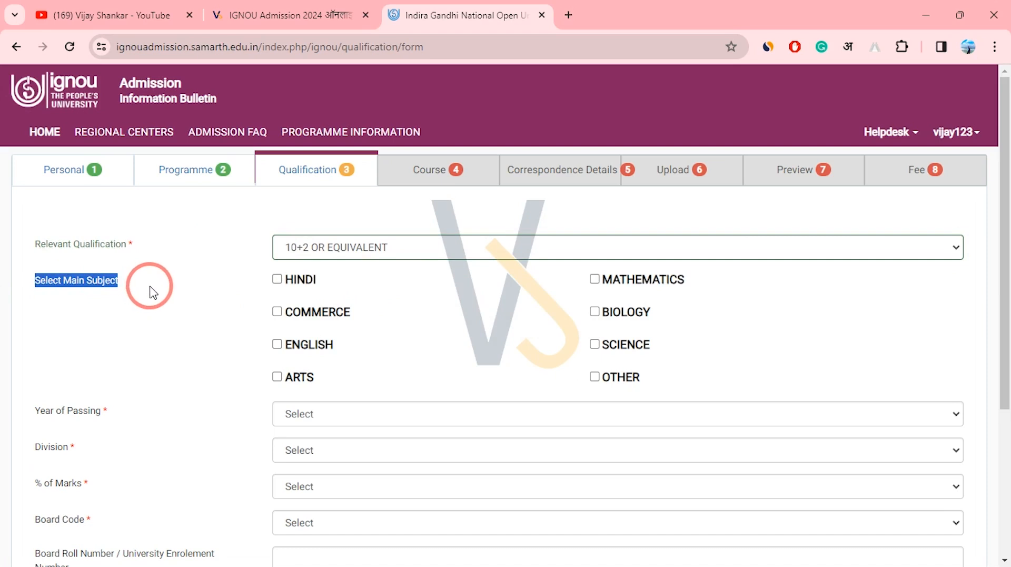
{"action": "left_click", "coordinate": [50, 291]}
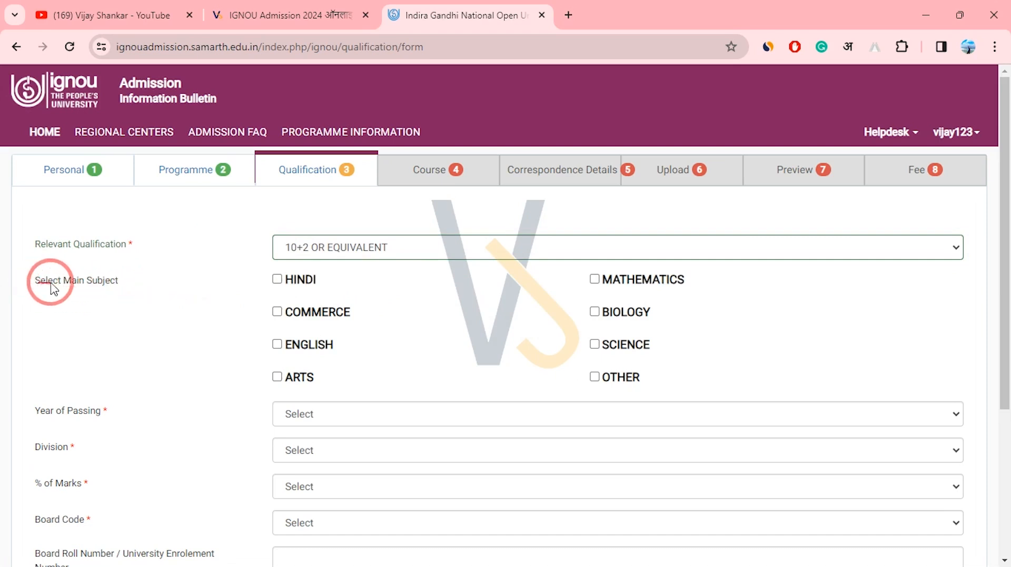
{"action": "left_click_drag", "start_coordinate": [51, 284], "coordinate": [118, 289]}
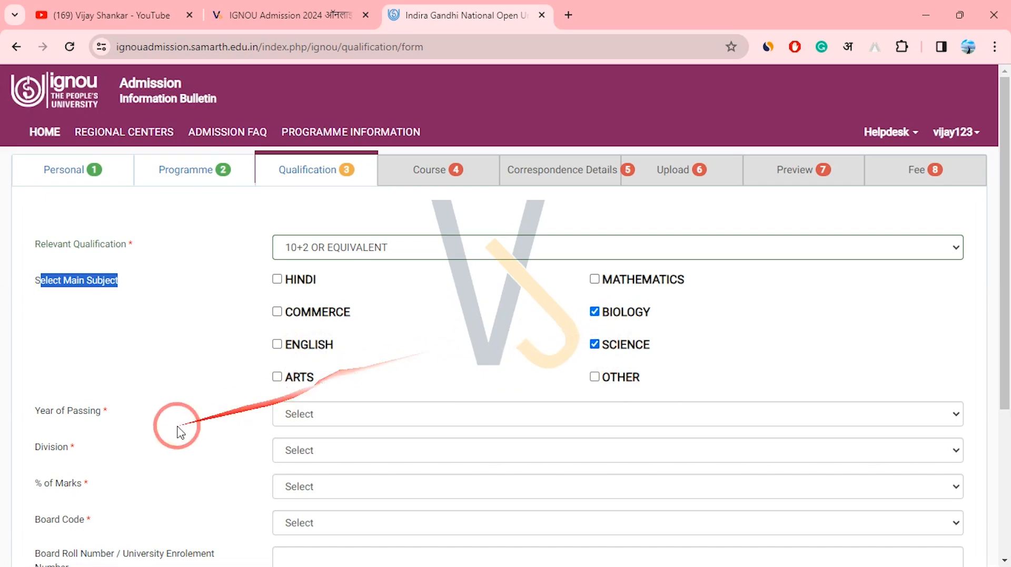
Set Year of Passing to 2023.
{"action": "left_click_drag", "start_coordinate": [175, 420], "coordinate": [41, 410]}
{"action": "left_click", "coordinate": [346, 420]}
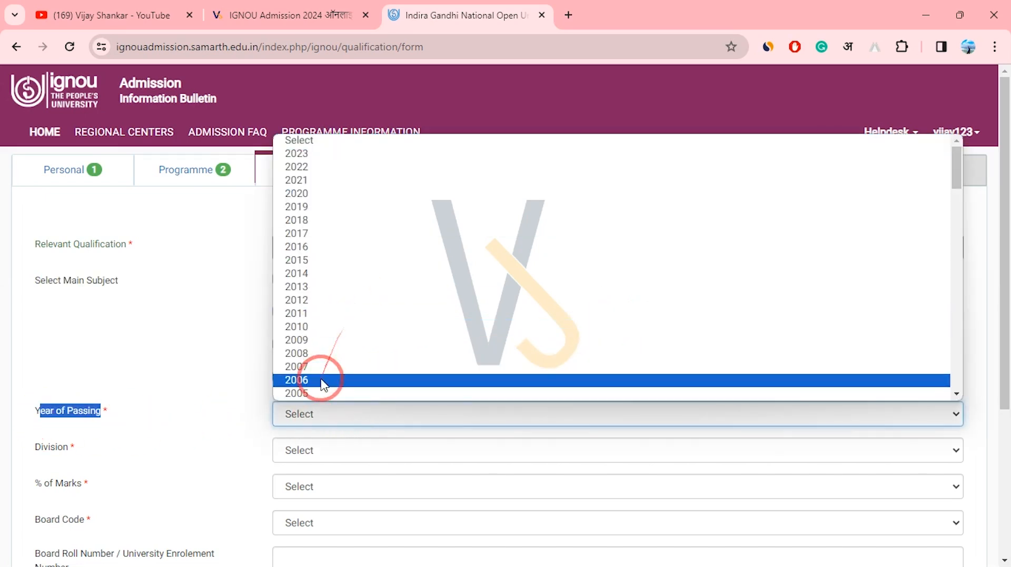
{"action": "left_click", "coordinate": [342, 154]}
{"action": "left_click", "coordinate": [244, 410]}
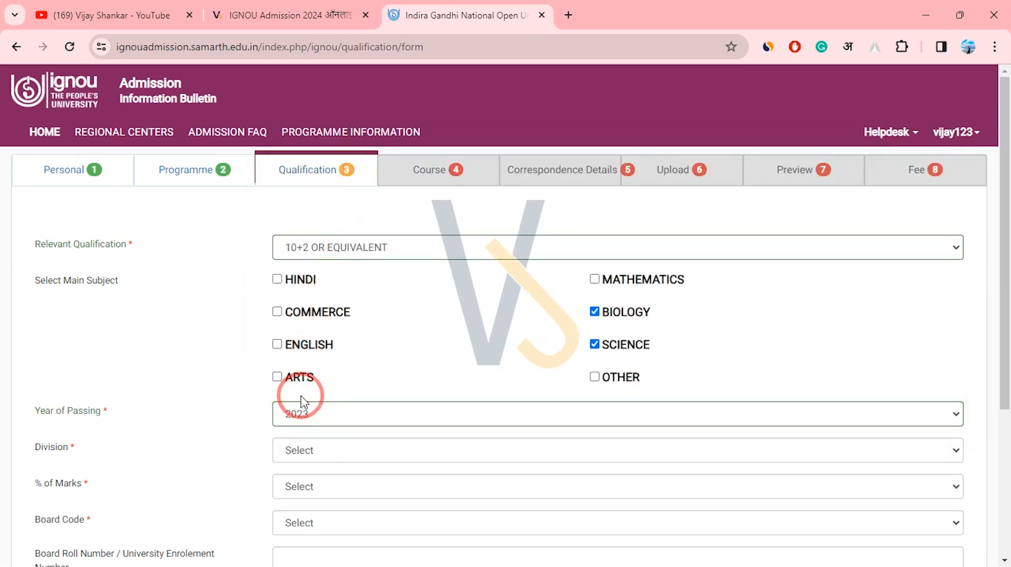
{"action": "left_click_drag", "start_coordinate": [1000, 252], "coordinate": [994, 524]}
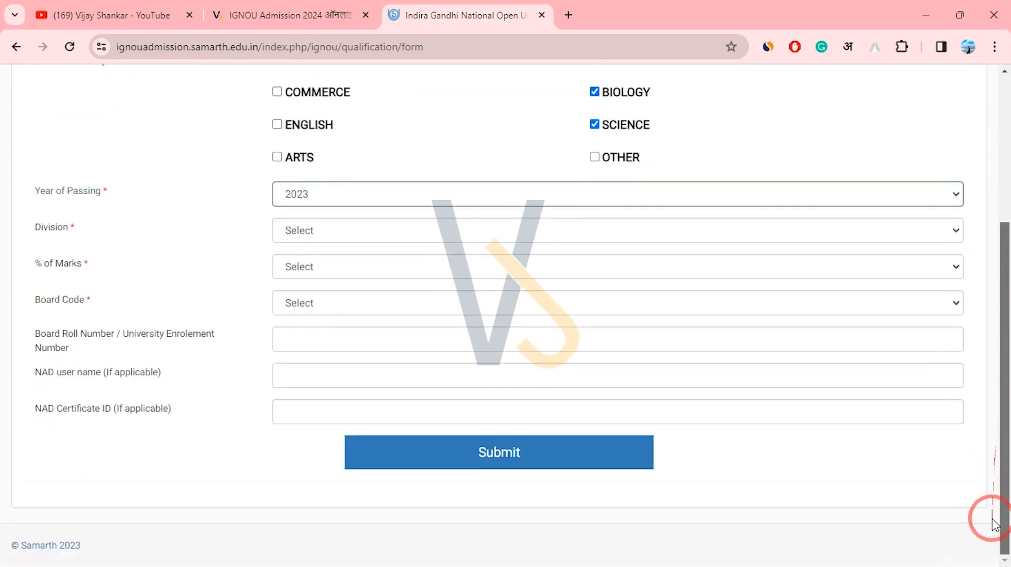
Set Division to First.
{"action": "left_click_drag", "start_coordinate": [33, 226], "coordinate": [74, 232]}
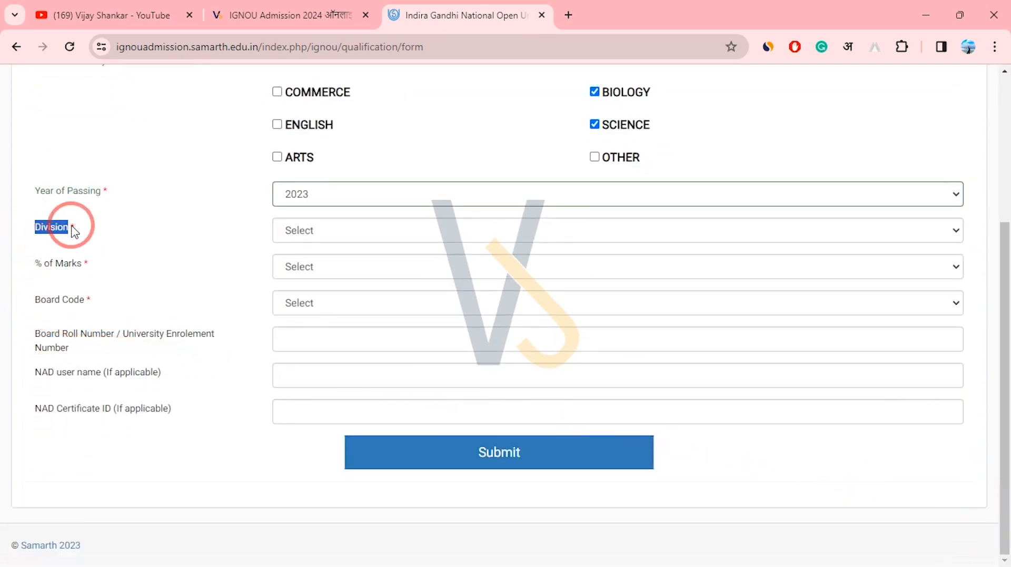
{"action": "left_click", "coordinate": [356, 225]}
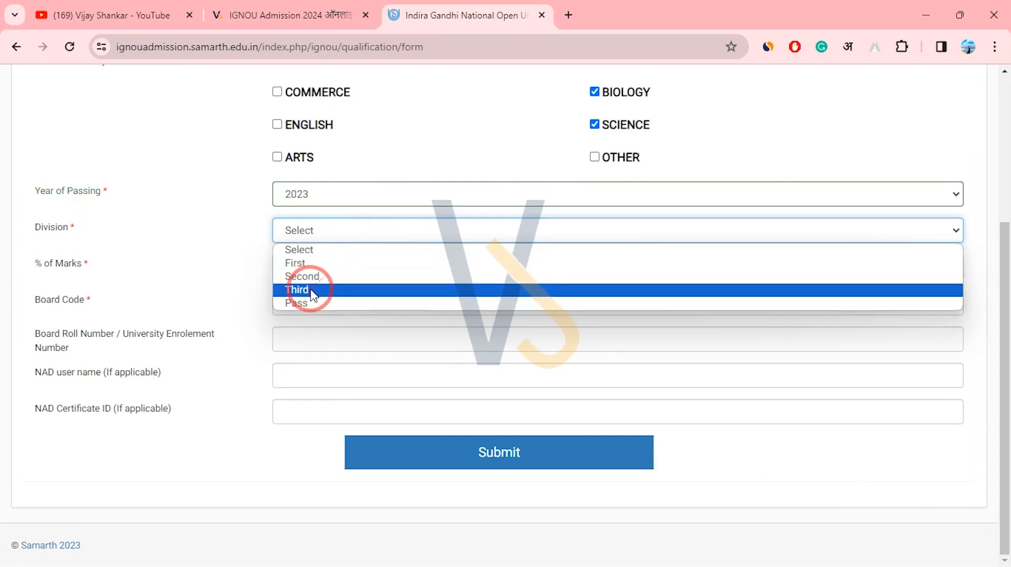
{"action": "left_click", "coordinate": [337, 263]}
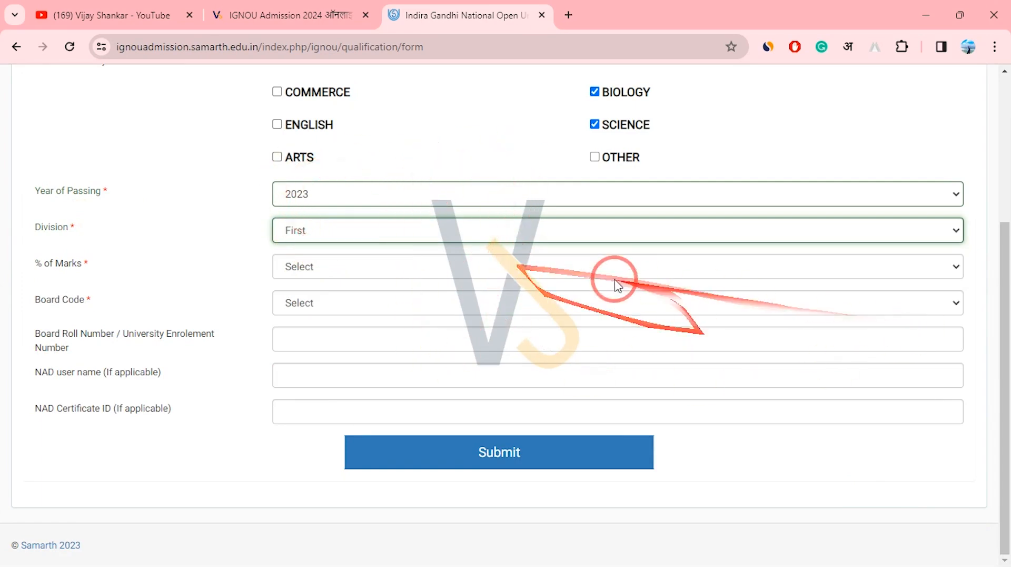
{"action": "left_click_drag", "start_coordinate": [1004, 338], "coordinate": [1000, 156]}
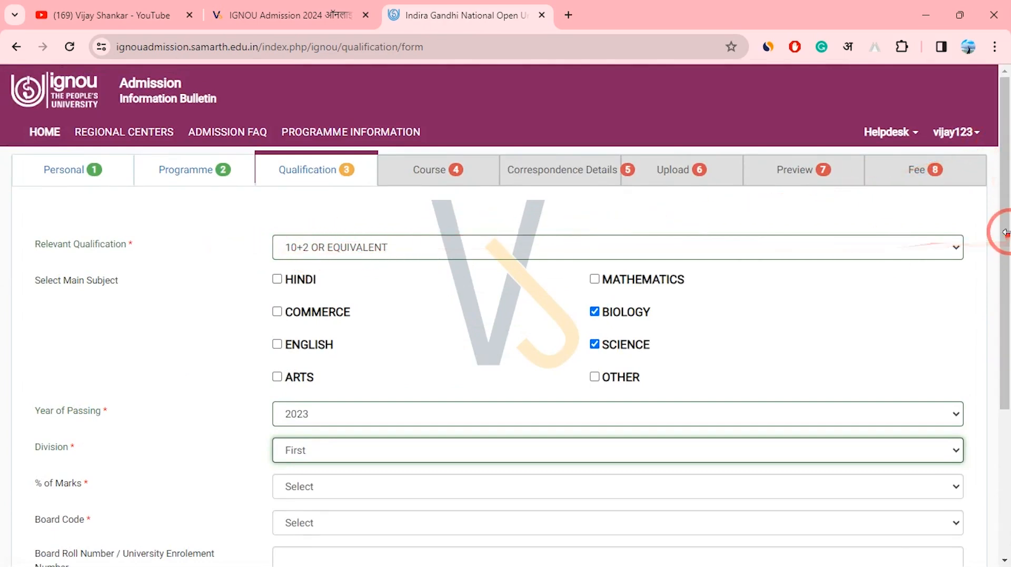
{"action": "left_click_drag", "start_coordinate": [1004, 228], "coordinate": [988, 501]}
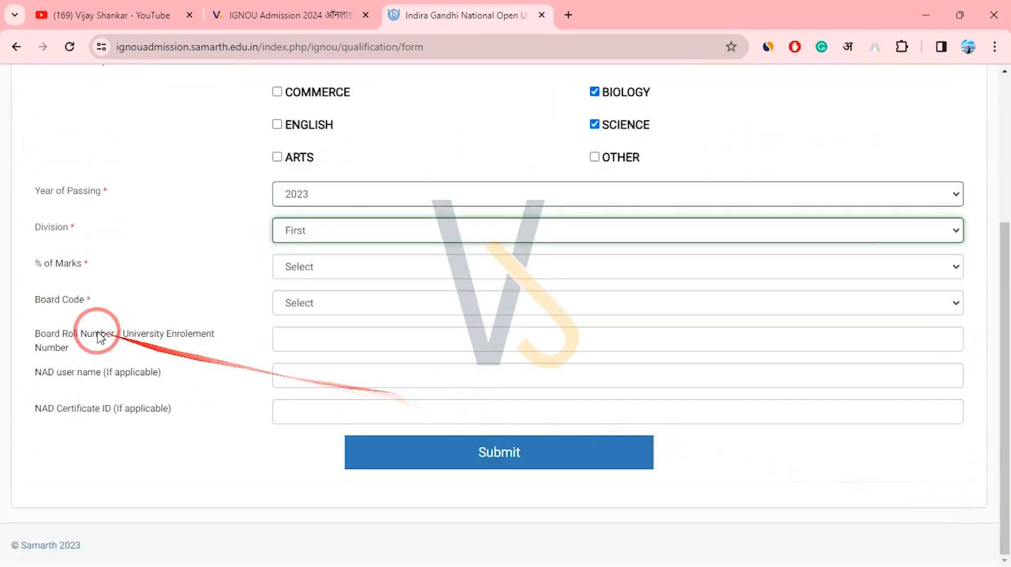
{"action": "left_click_drag", "start_coordinate": [32, 263], "coordinate": [119, 269]}
{"action": "left_click", "coordinate": [341, 270]}
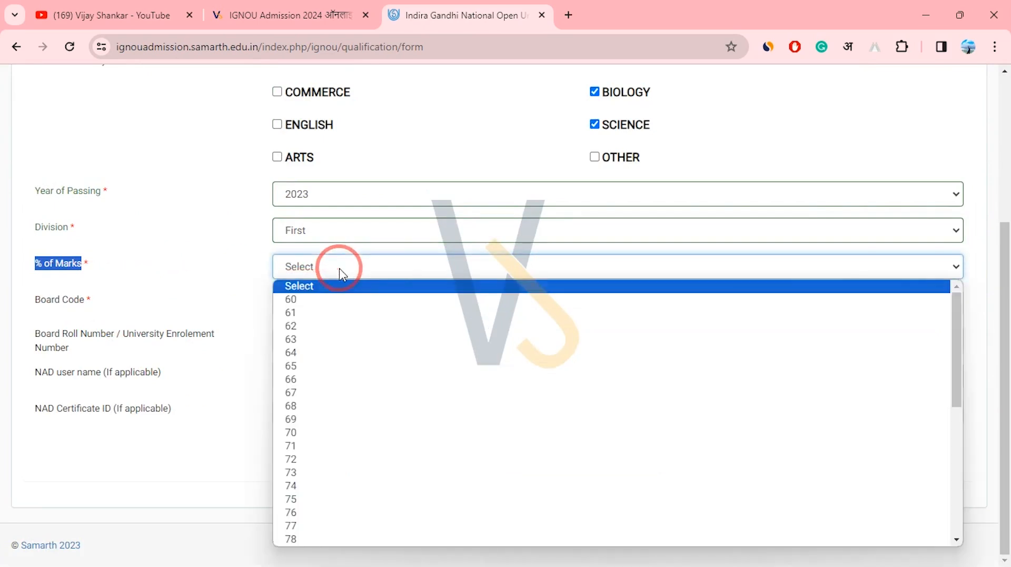
Set % of Marks to 70 and Board Code to 501 : BIEC.
{"action": "left_click", "coordinate": [363, 432]}
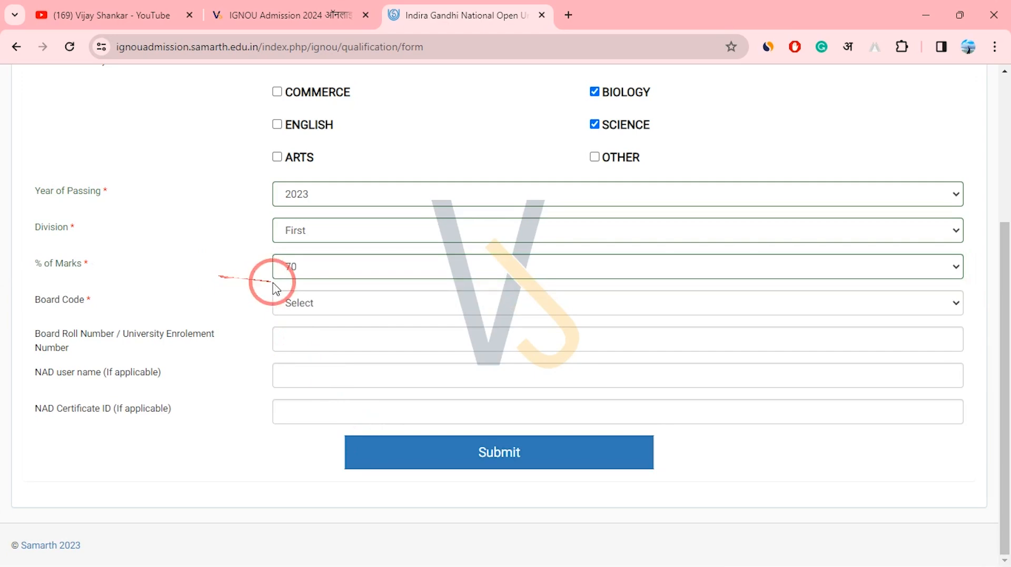
{"action": "left_click_drag", "start_coordinate": [32, 299], "coordinate": [131, 301]}
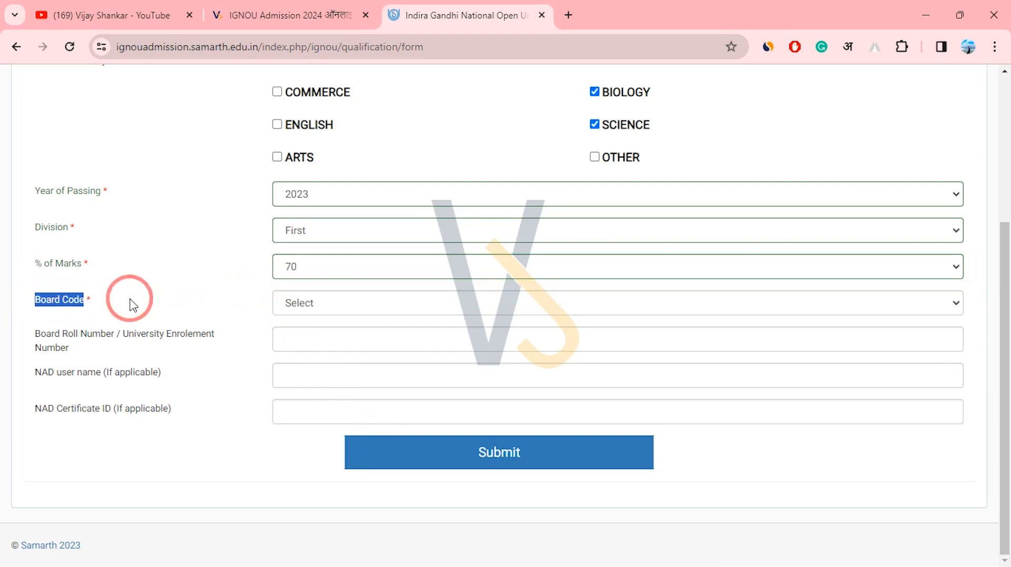
{"action": "left_click", "coordinate": [342, 306]}
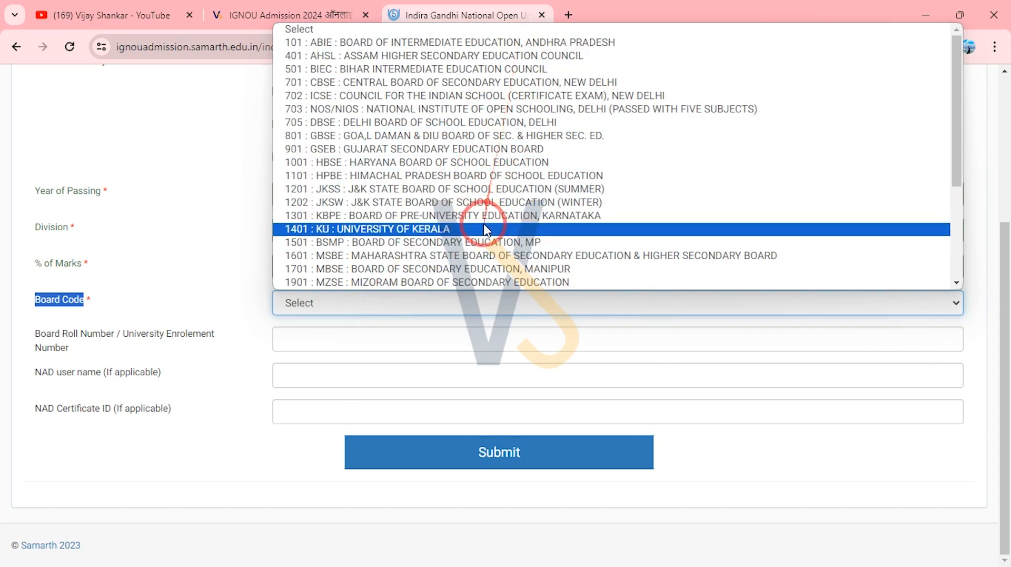
{"action": "left_click_drag", "start_coordinate": [956, 131], "coordinate": [948, 255]}
{"action": "scroll", "coordinate": [685, 95], "scroll_direction": "up", "scroll_amount": 3}
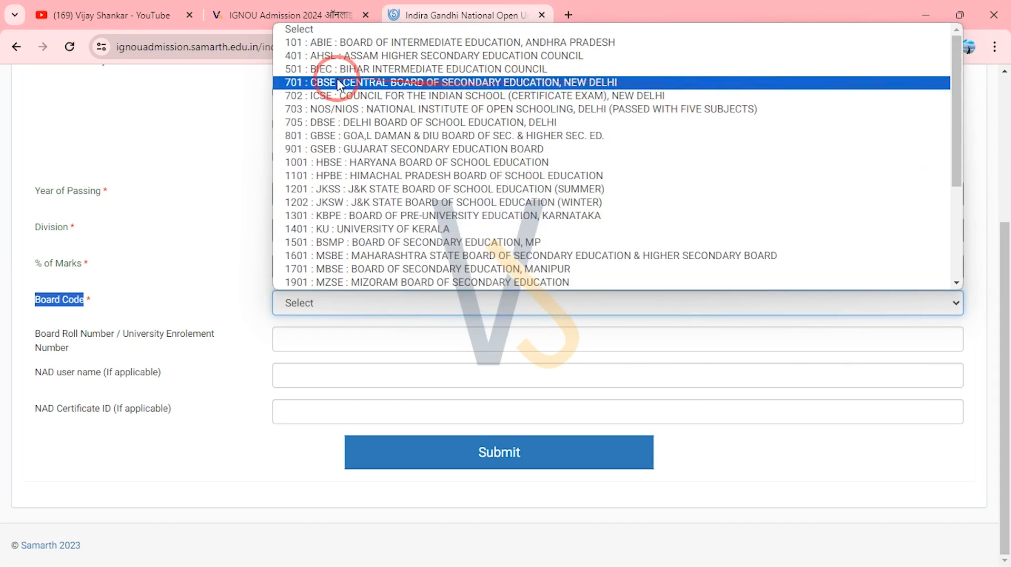
{"action": "left_click", "coordinate": [489, 69]}
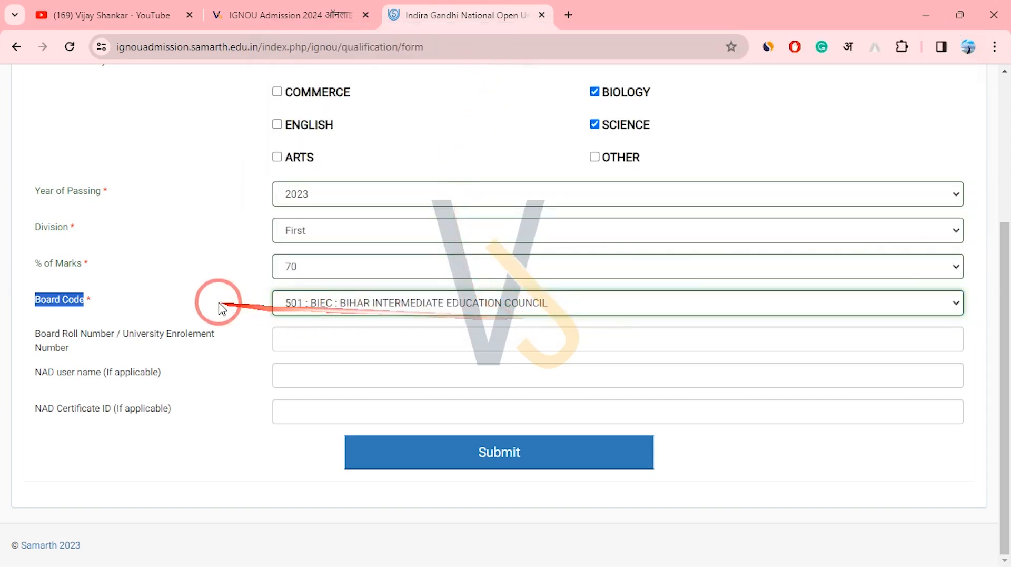
Try Board Code 9999 NOT LISTED, then revert to 501 : BIEC.
{"action": "left_click", "coordinate": [354, 306]}
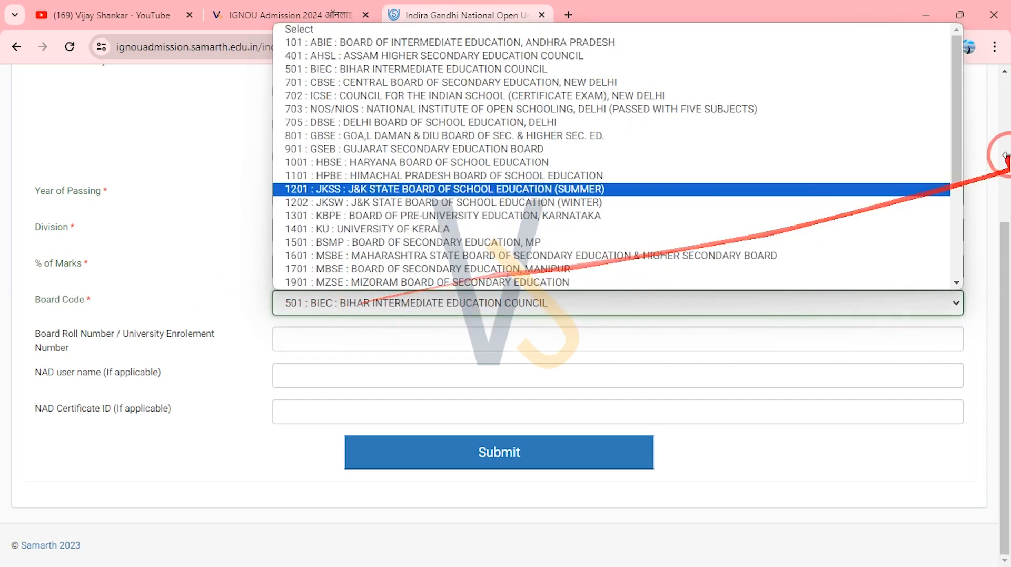
{"action": "left_click_drag", "start_coordinate": [953, 134], "coordinate": [948, 259]}
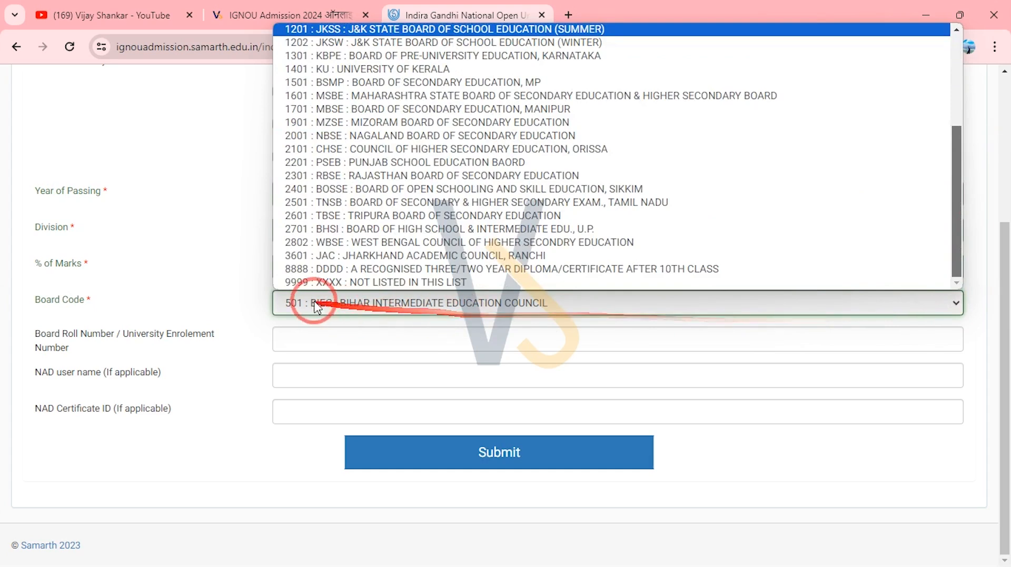
{"action": "left_click", "coordinate": [438, 285]}
{"action": "left_click", "coordinate": [333, 331]}
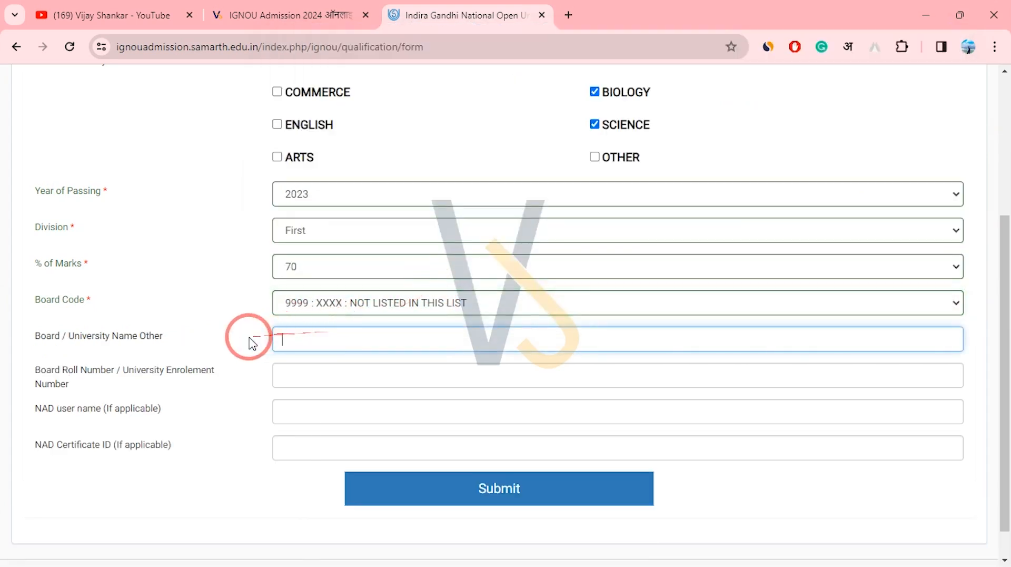
{"action": "left_click", "coordinate": [451, 313]}
{"action": "left_click_drag", "start_coordinate": [954, 187], "coordinate": [966, 63]}
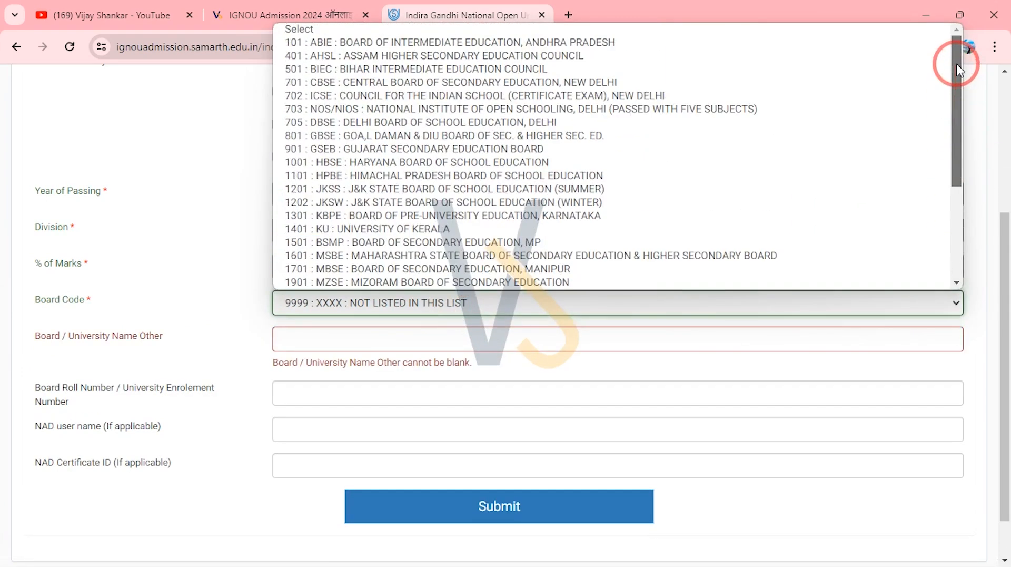
{"action": "left_click", "coordinate": [562, 73]}
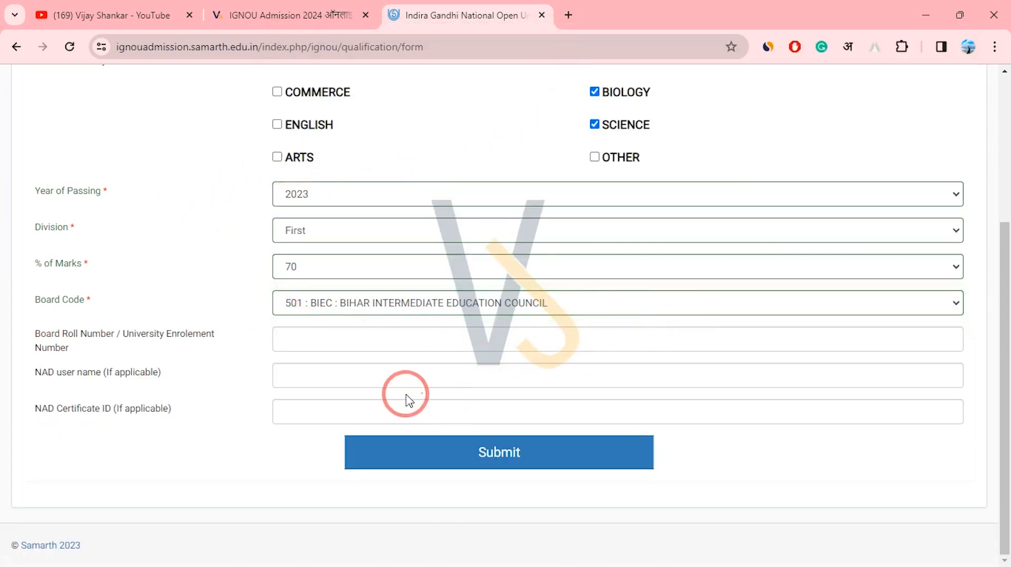
Leave NAD user name and NAD Certificate ID blank and submit the qualification details.
{"action": "left_click_drag", "start_coordinate": [34, 375], "coordinate": [99, 383]}
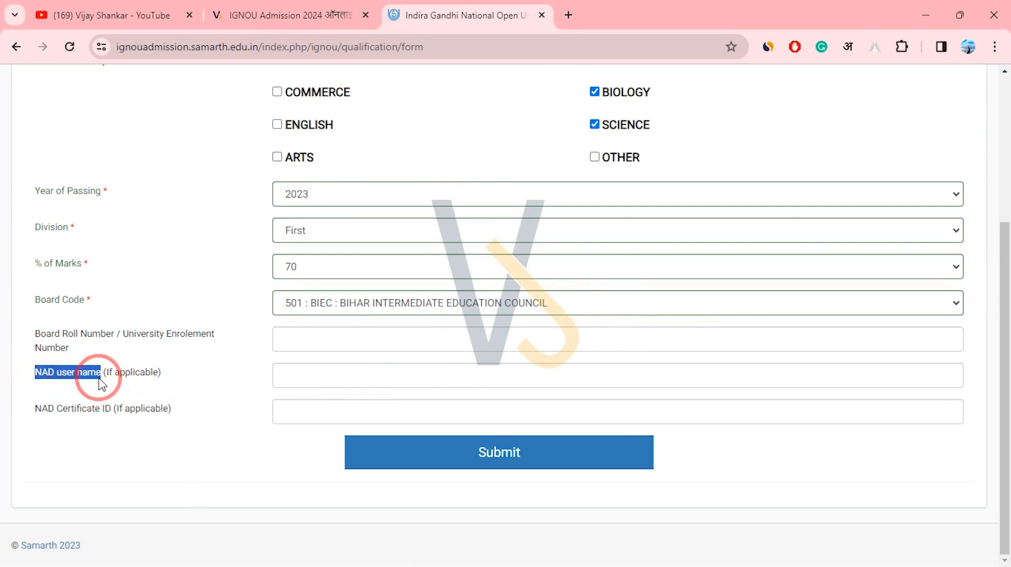
{"action": "left_click", "coordinate": [27, 373]}
{"action": "left_click_drag", "start_coordinate": [29, 373], "coordinate": [154, 375]}
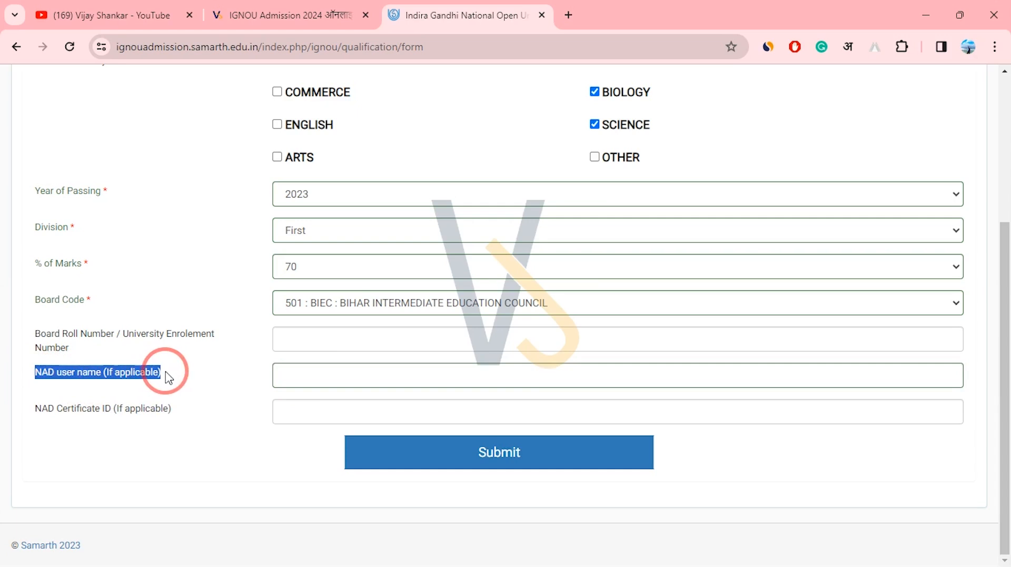
{"action": "left_click_drag", "start_coordinate": [41, 373], "coordinate": [169, 382]}
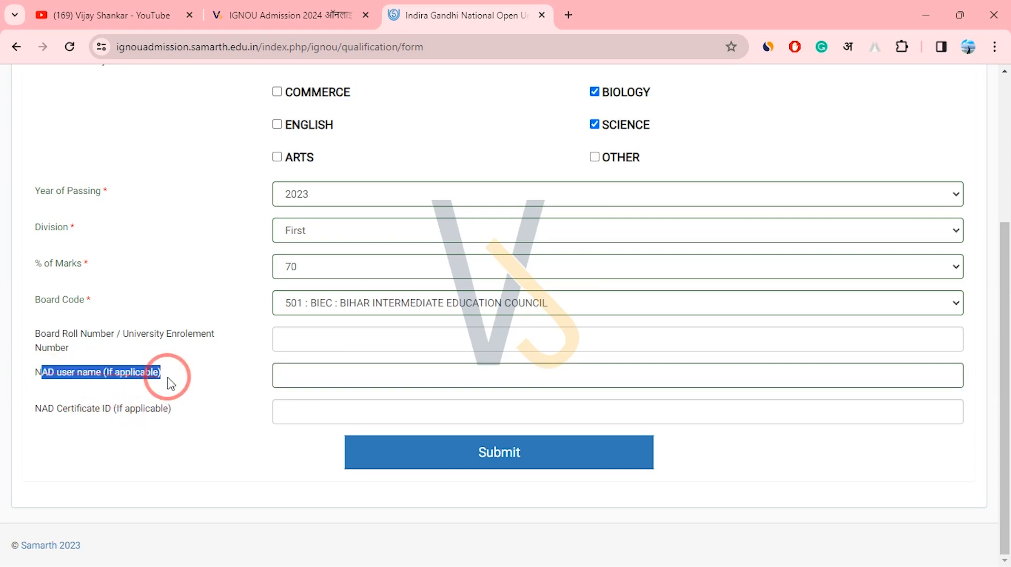
{"action": "left_click_drag", "start_coordinate": [48, 407], "coordinate": [158, 410]}
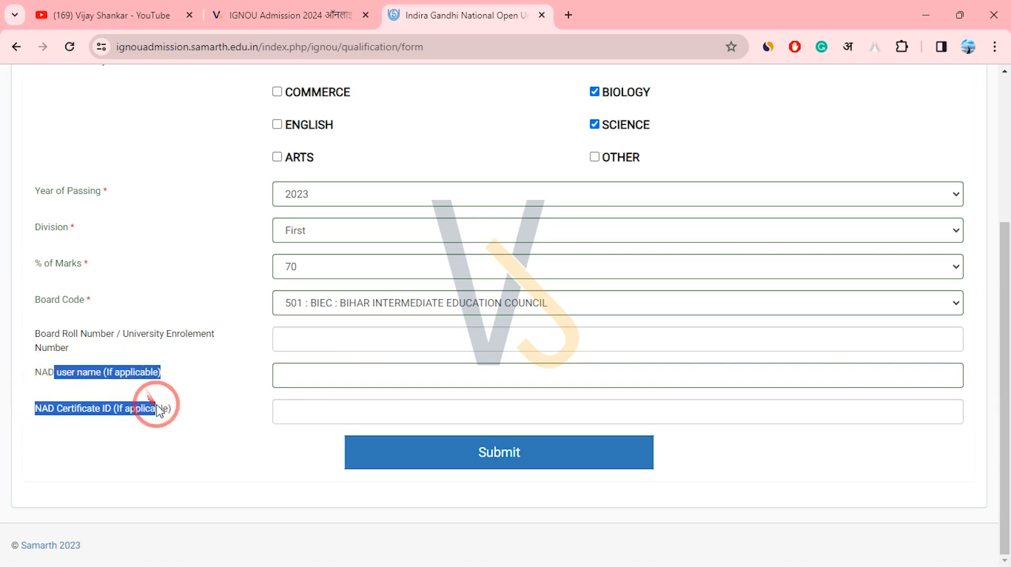
{"action": "left_click", "coordinate": [219, 402]}
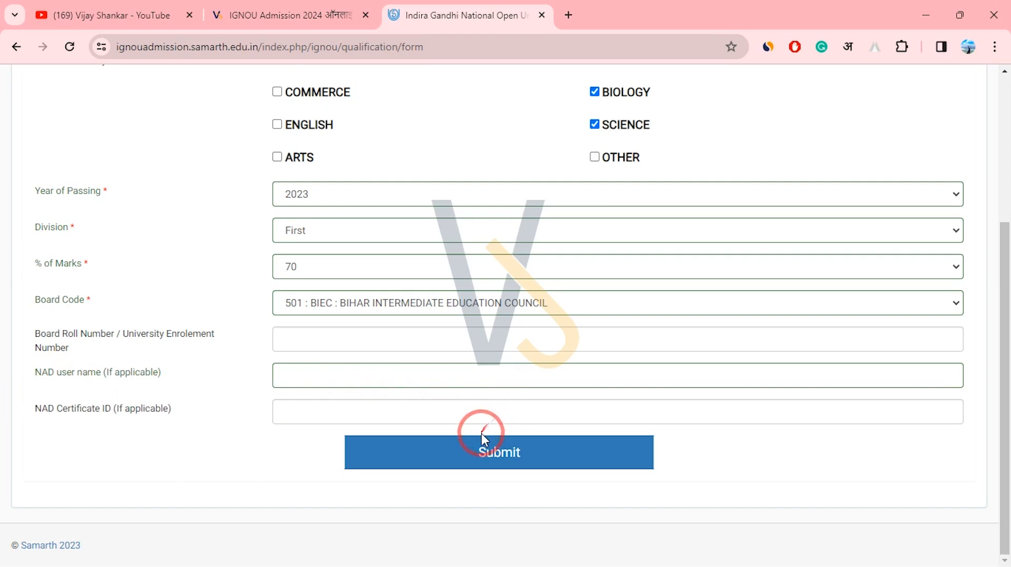
{"action": "left_click_drag", "start_coordinate": [49, 372], "coordinate": [124, 380]}
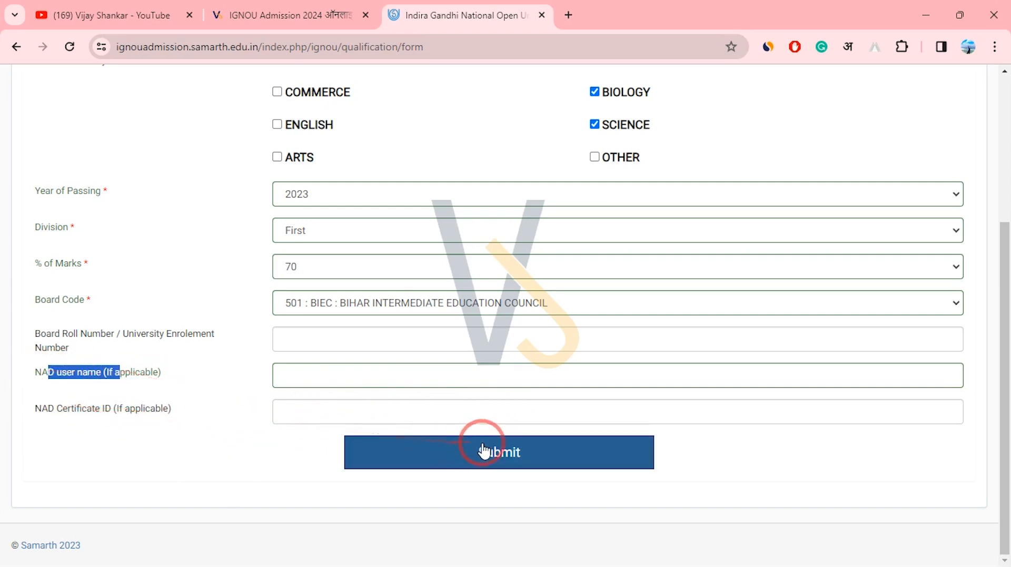
{"action": "left_click", "coordinate": [505, 452]}
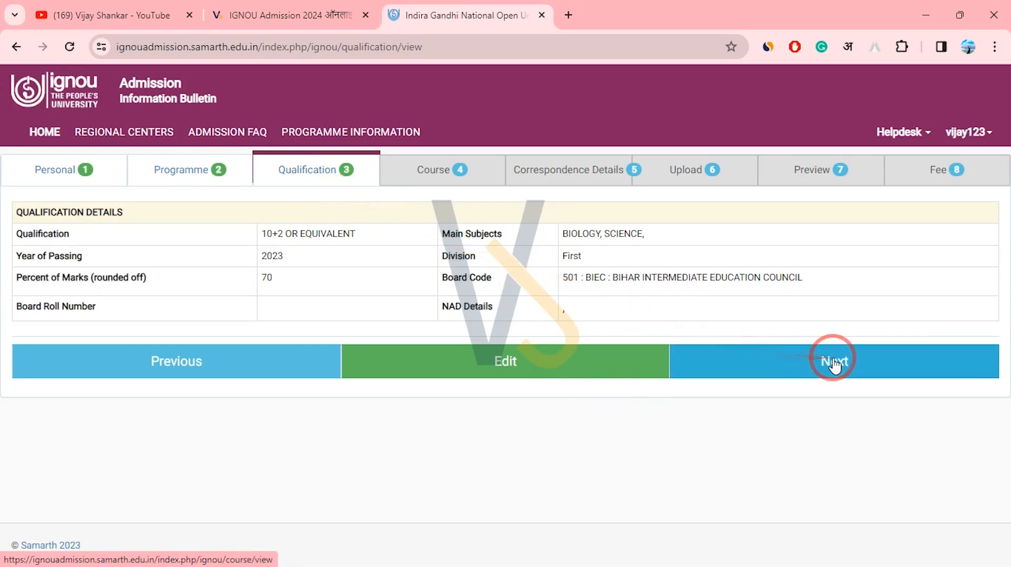
On course selection, opt for printed study material instead of the 15%-discount digital form.
{"action": "left_click", "coordinate": [829, 363]}
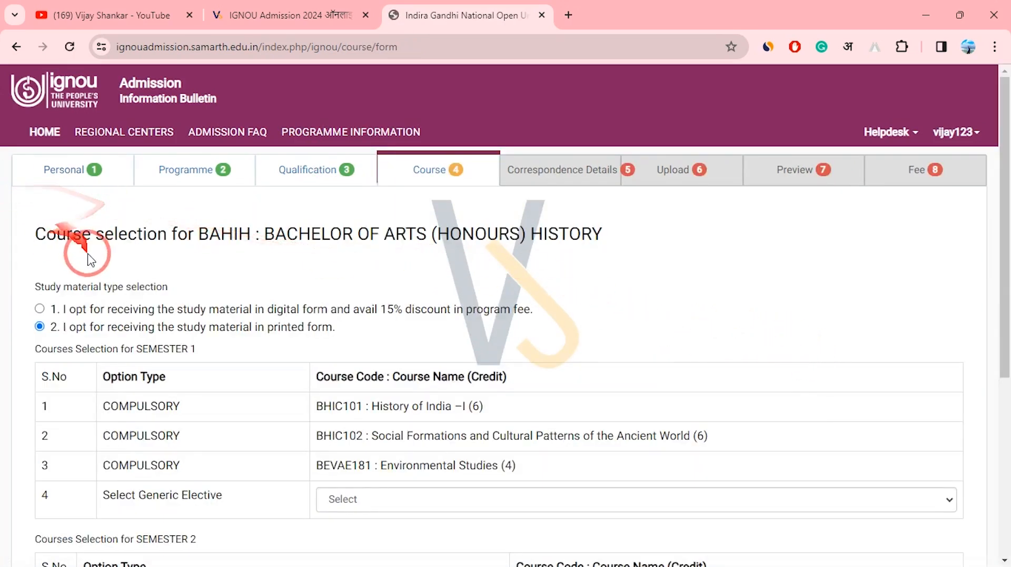
{"action": "scroll", "coordinate": [993, 289], "scroll_direction": "down", "scroll_amount": 2}
{"action": "left_click_drag", "start_coordinate": [50, 229], "coordinate": [362, 226]}
{"action": "left_click_drag", "start_coordinate": [533, 211], "coordinate": [66, 237]}
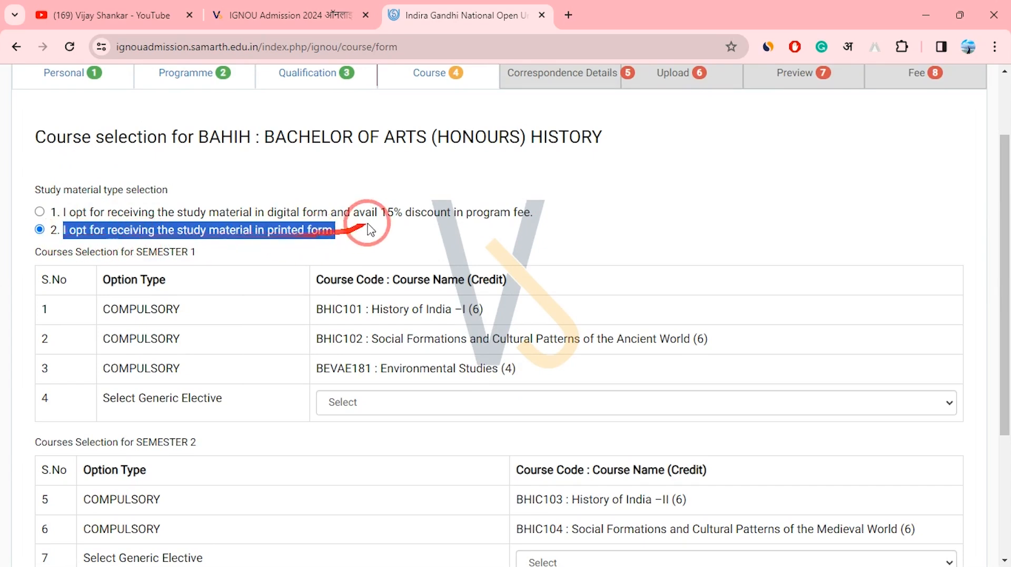
{"action": "left_click", "coordinate": [419, 231]}
{"action": "left_click_drag", "start_coordinate": [532, 212], "coordinate": [58, 213]}
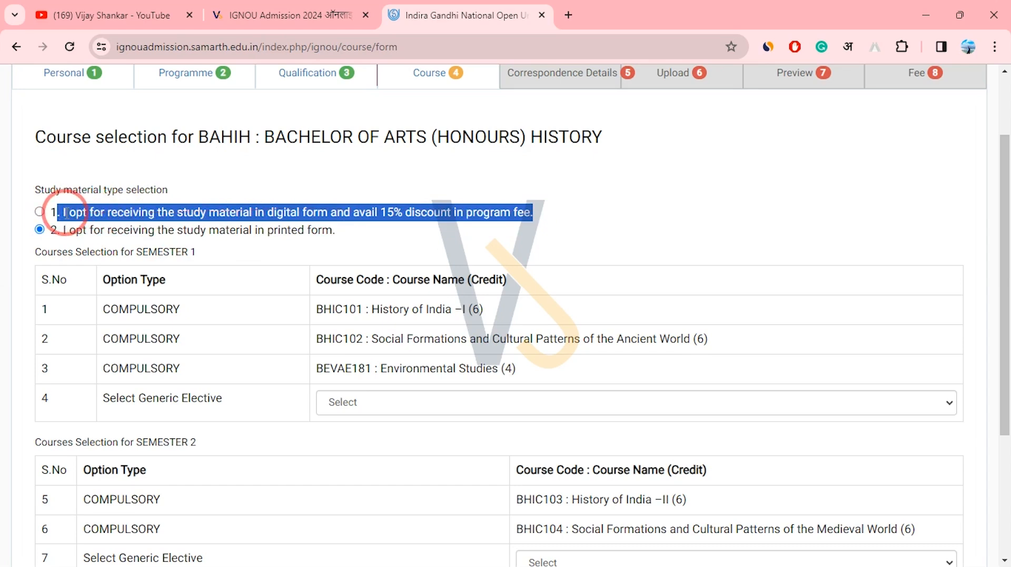
{"action": "left_click", "coordinate": [40, 211]}
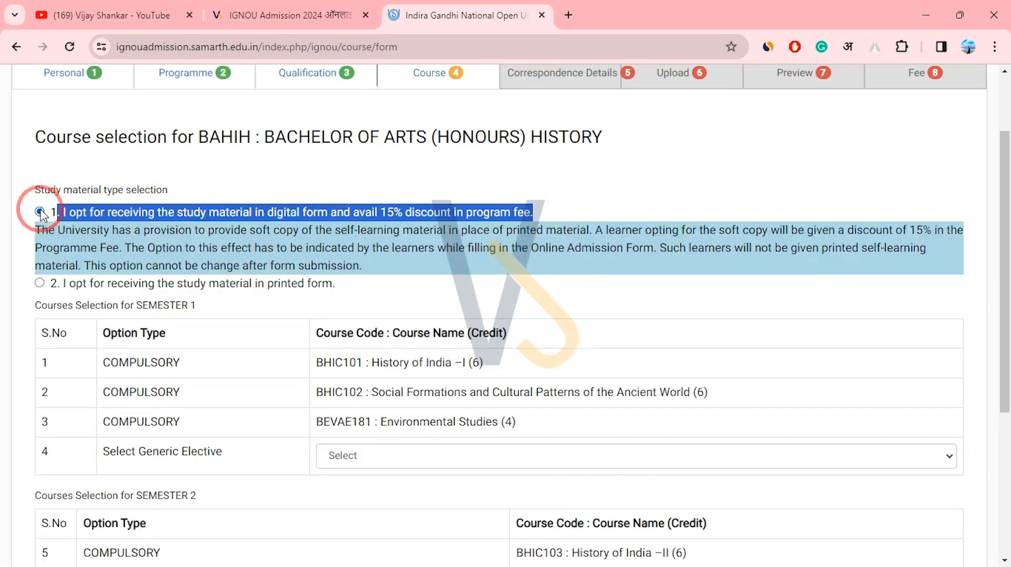
{"action": "left_click_drag", "start_coordinate": [377, 212], "coordinate": [529, 212]}
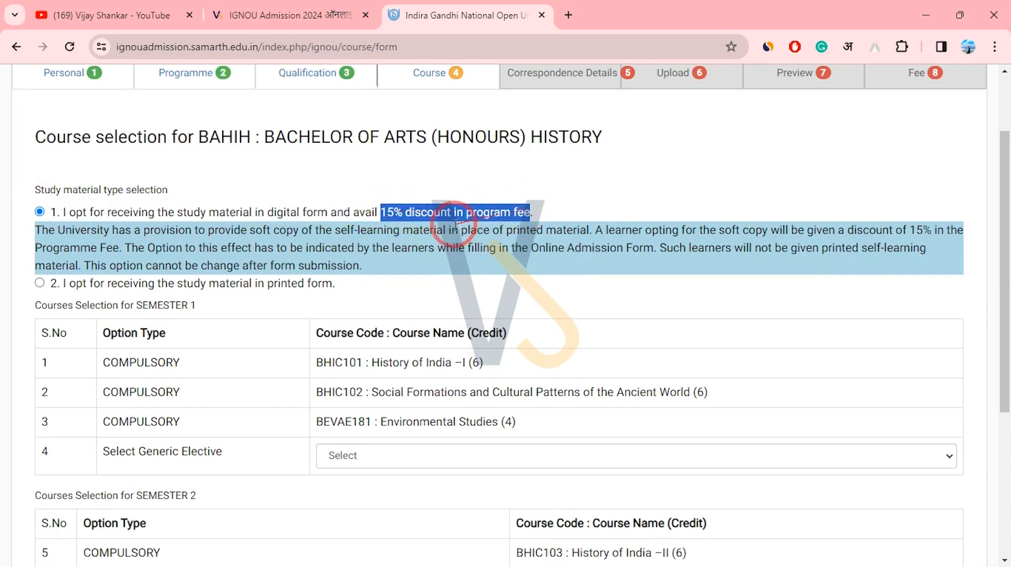
{"action": "left_click_drag", "start_coordinate": [267, 286], "coordinate": [348, 292]}
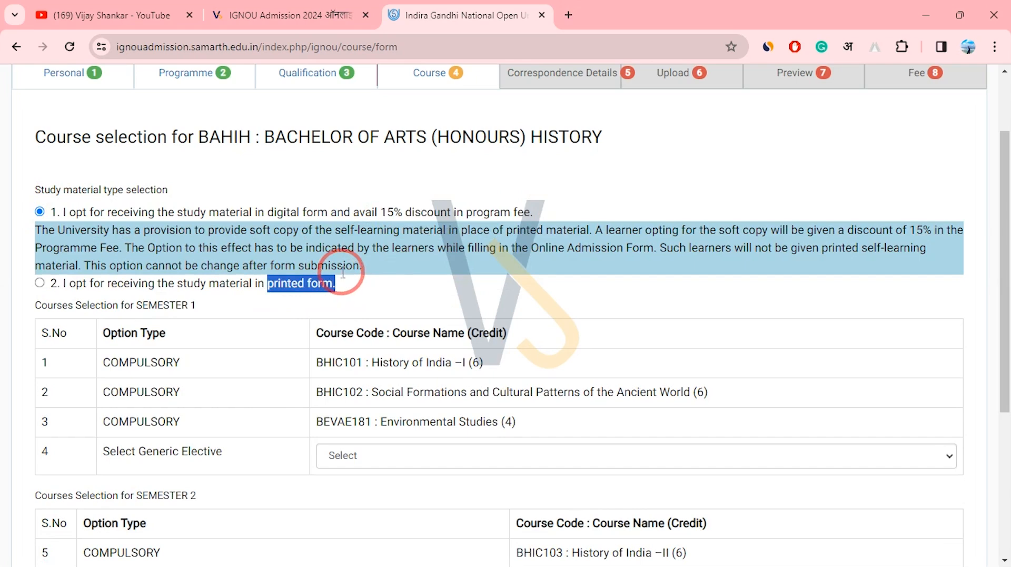
{"action": "left_click", "coordinate": [39, 283]}
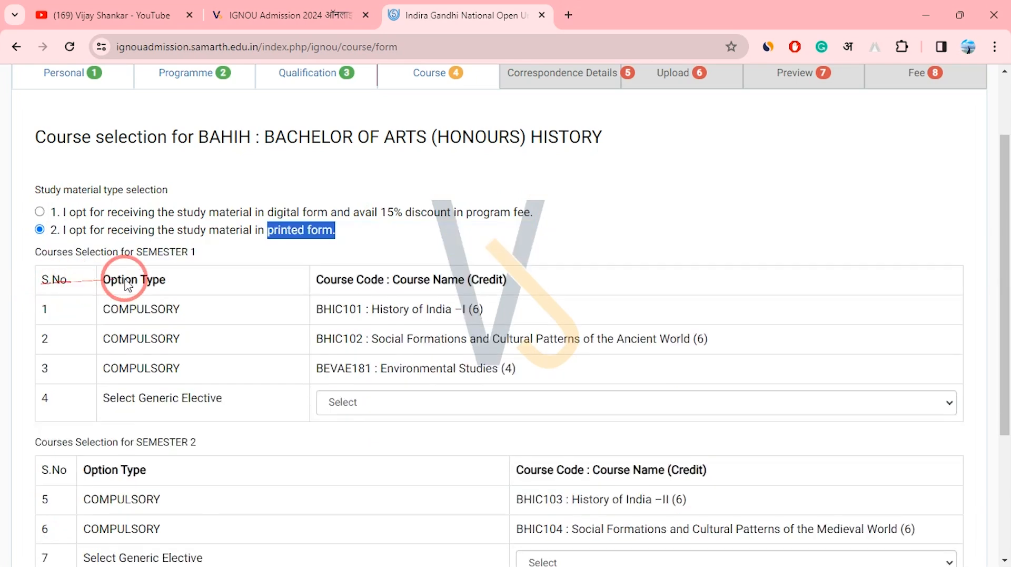
{"action": "left_click_drag", "start_coordinate": [350, 242], "coordinate": [200, 230]}
{"action": "left_click_drag", "start_coordinate": [275, 213], "coordinate": [102, 230]}
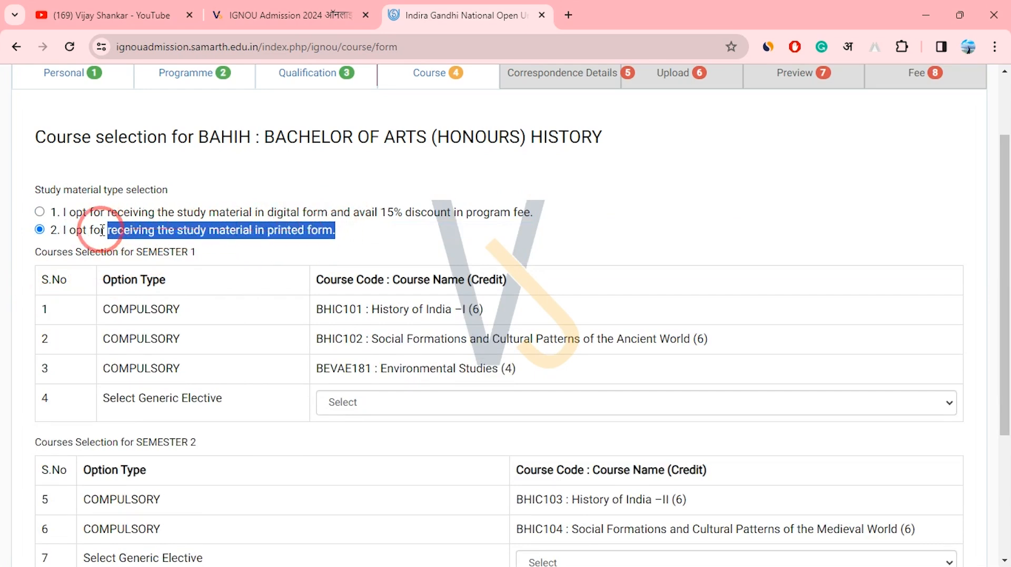
{"action": "left_click", "coordinate": [70, 235]}
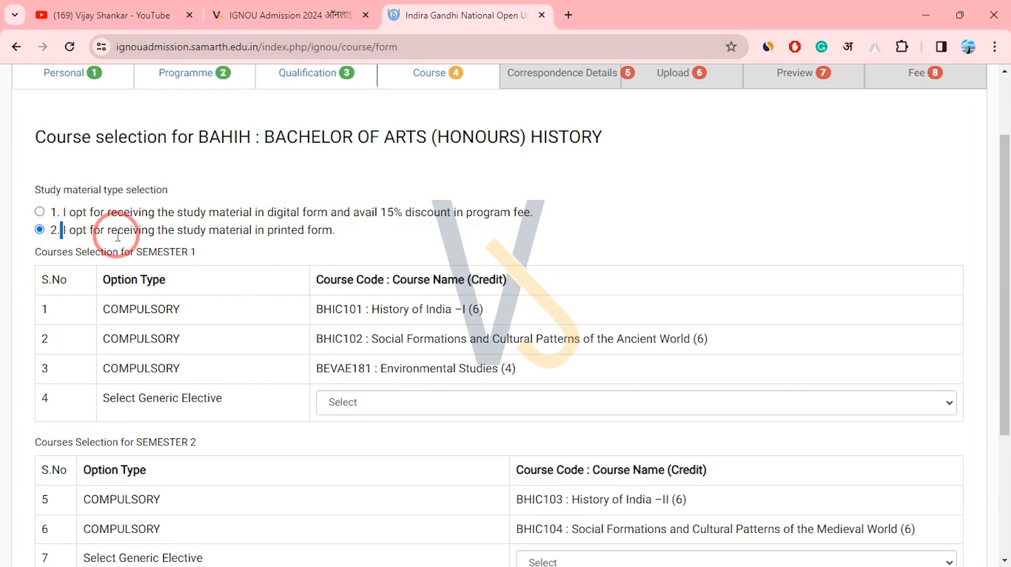
{"action": "left_click_drag", "start_coordinate": [118, 235], "coordinate": [388, 241]}
Pick generic electives BEGG171 Media and Communication Skills and BPAG172 Governance: Issues and Challenges.
{"action": "scroll", "coordinate": [995, 294], "scroll_direction": "down", "scroll_amount": 3}
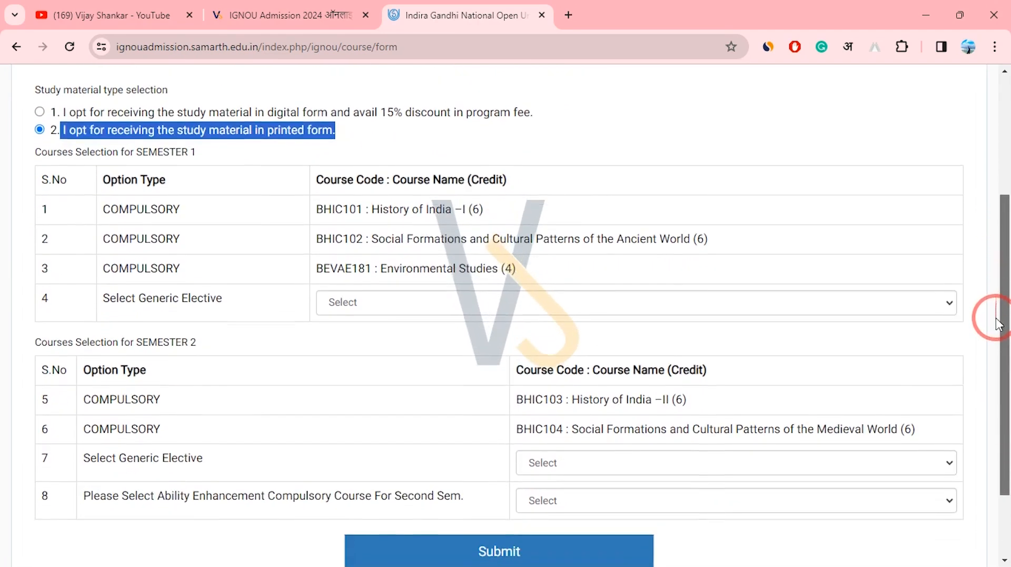
{"action": "left_click_drag", "start_coordinate": [371, 178], "coordinate": [465, 252]}
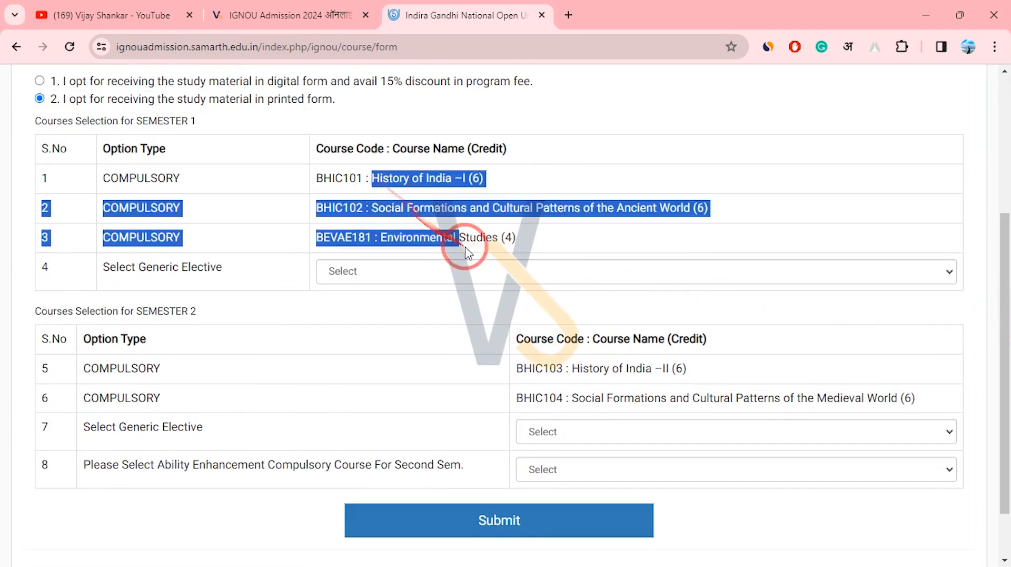
{"action": "left_click_drag", "start_coordinate": [116, 267], "coordinate": [211, 272]}
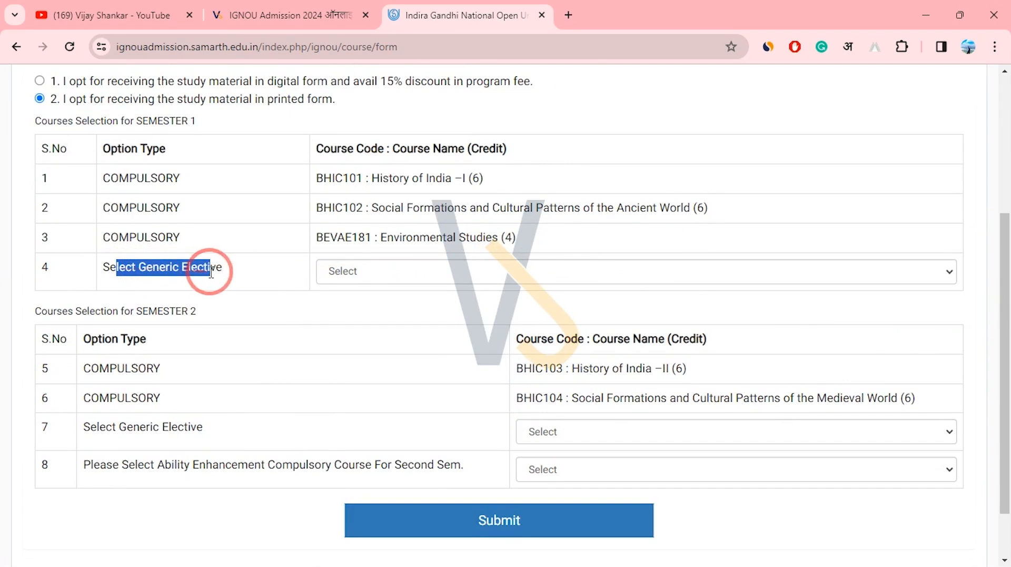
{"action": "left_click", "coordinate": [382, 274]}
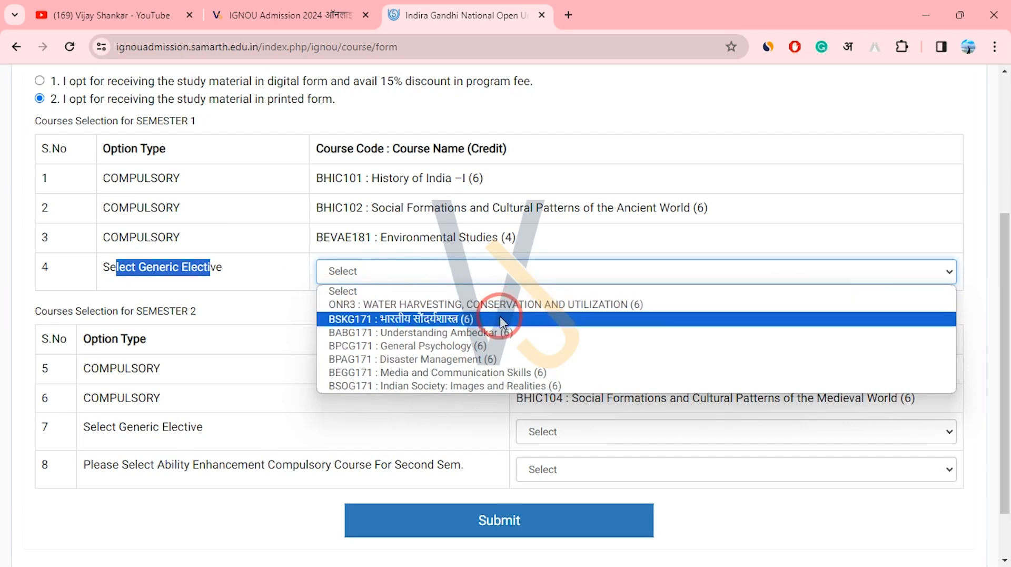
{"action": "left_click", "coordinate": [437, 372]}
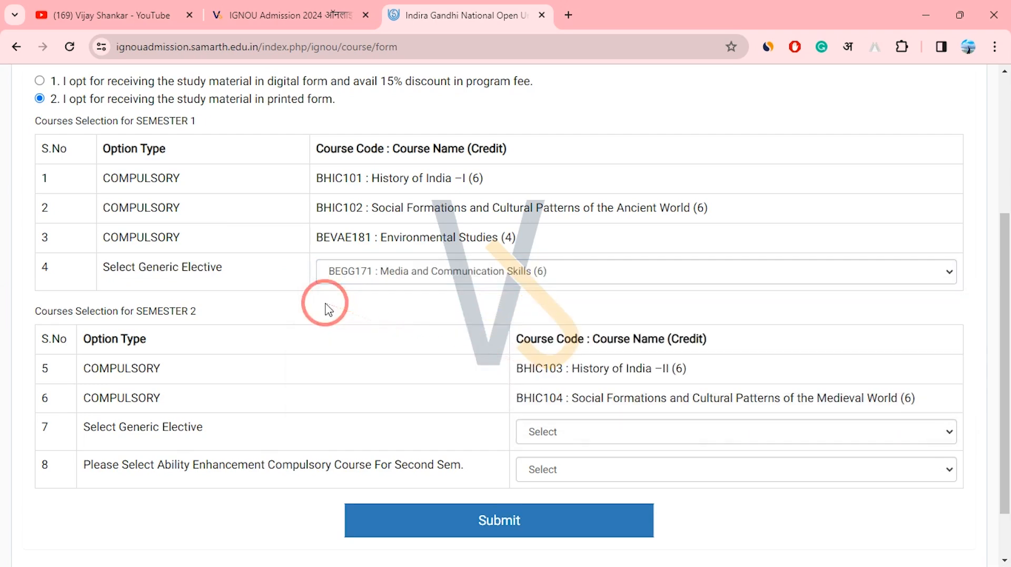
{"action": "left_click_drag", "start_coordinate": [90, 148], "coordinate": [232, 275]}
{"action": "left_click_drag", "start_coordinate": [112, 427], "coordinate": [184, 430]}
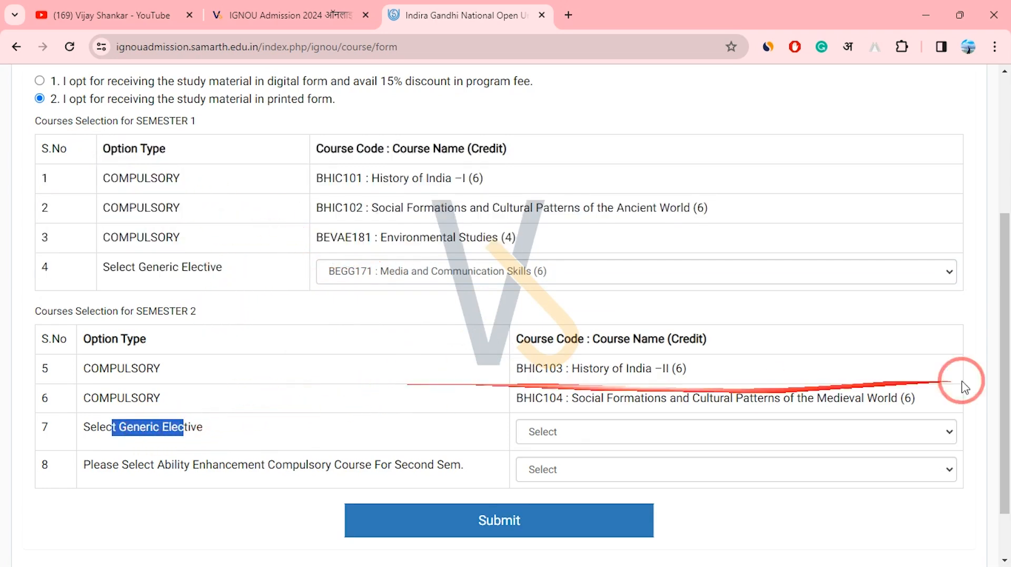
{"action": "left_click_drag", "start_coordinate": [1002, 310], "coordinate": [1002, 365]}
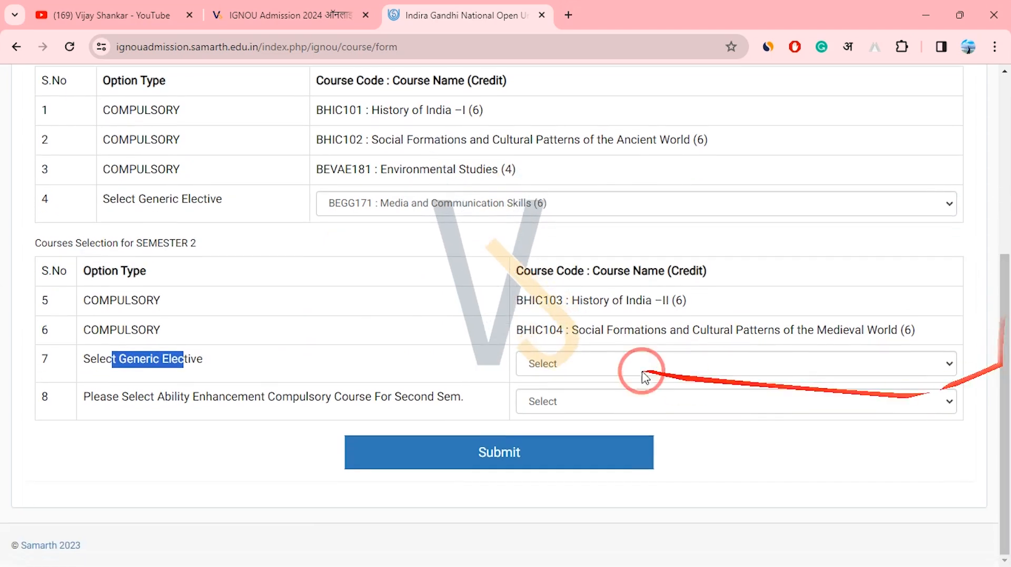
{"action": "left_click", "coordinate": [548, 362]}
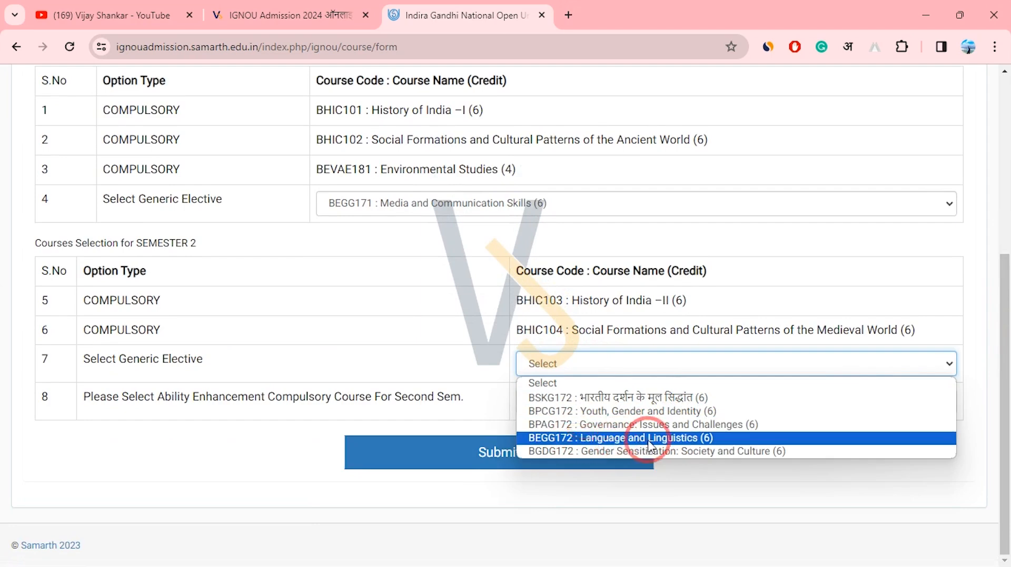
{"action": "left_click", "coordinate": [632, 424]}
Choose BEGAE182 English Communication Skills as the second-semester ability enhancement course.
{"action": "left_click_drag", "start_coordinate": [151, 397], "coordinate": [451, 414]}
{"action": "left_click_drag", "start_coordinate": [183, 397], "coordinate": [401, 402]}
{"action": "left_click_drag", "start_coordinate": [464, 398], "coordinate": [332, 399]}
{"action": "left_click", "coordinate": [566, 401]}
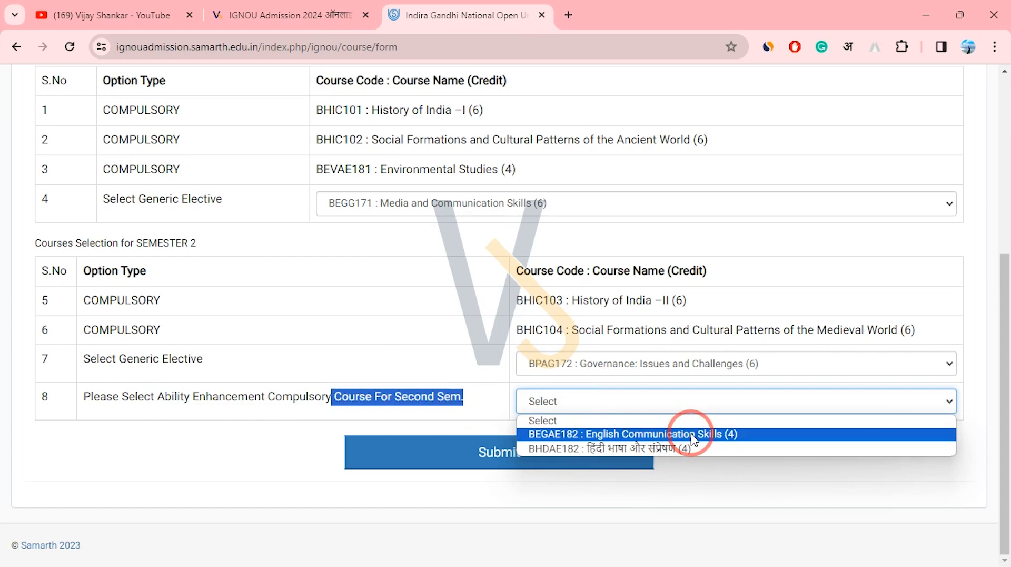
{"action": "left_click", "coordinate": [709, 435]}
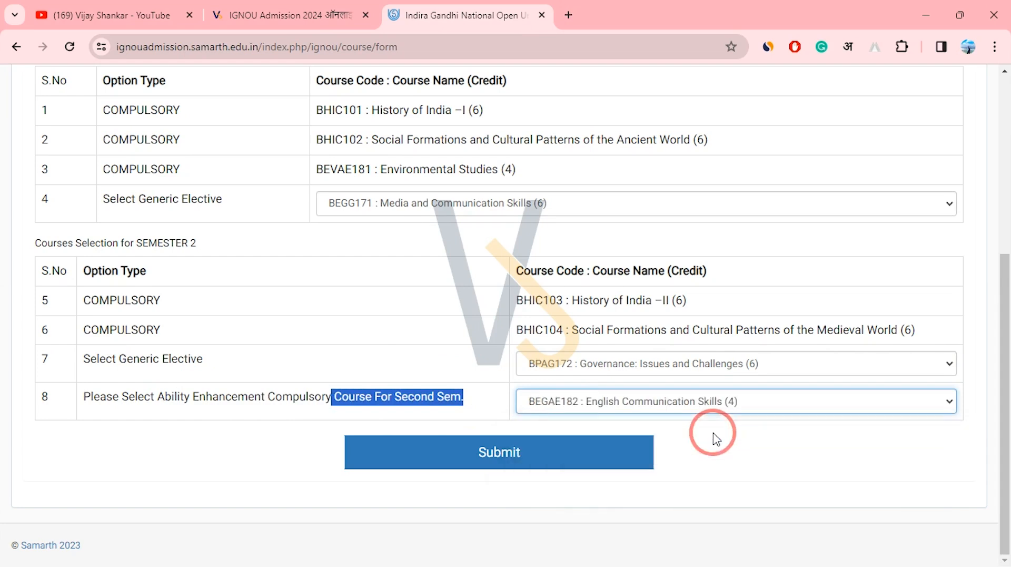
{"action": "left_click_drag", "start_coordinate": [601, 405], "coordinate": [685, 416]}
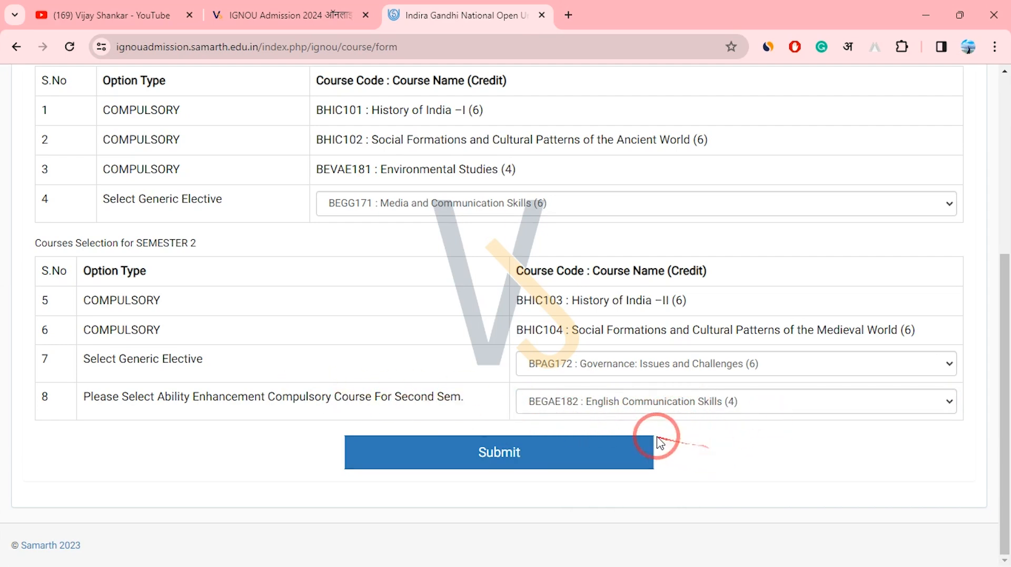
Submit the course selection and proceed to the correspondence details form.
{"action": "left_click", "coordinate": [527, 456]}
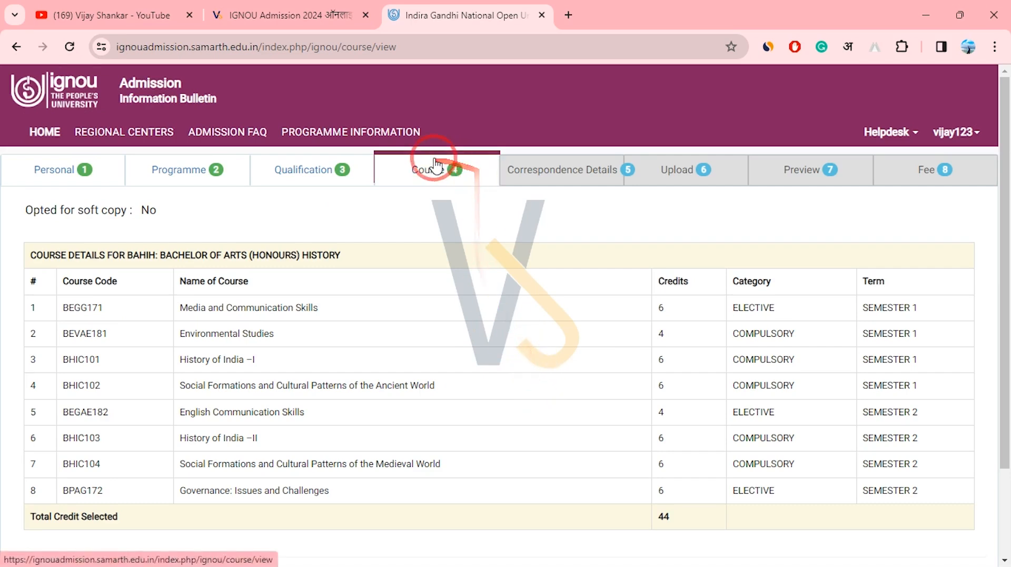
{"action": "left_click_drag", "start_coordinate": [1003, 339], "coordinate": [1003, 410]}
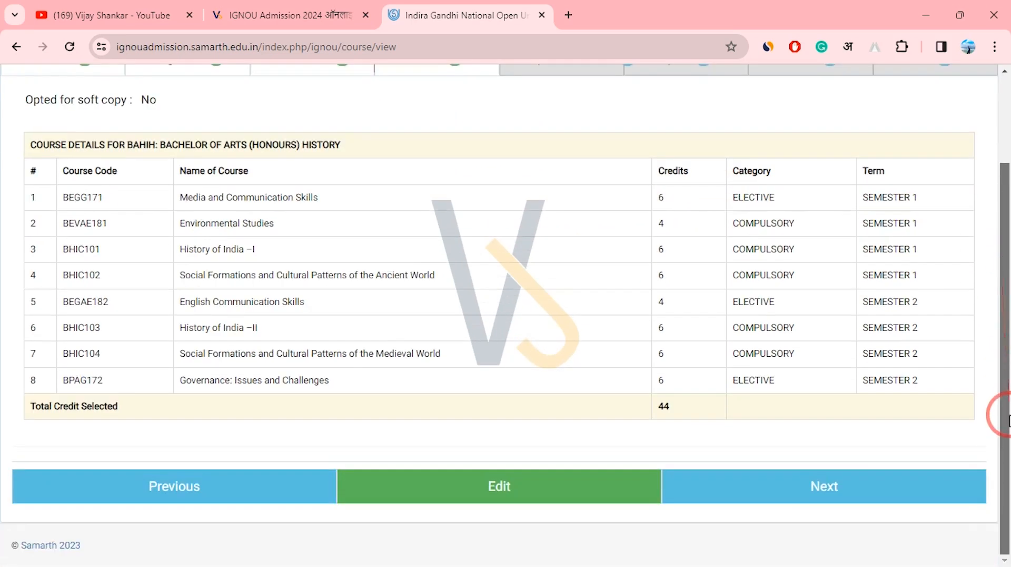
{"action": "left_click", "coordinate": [826, 496]}
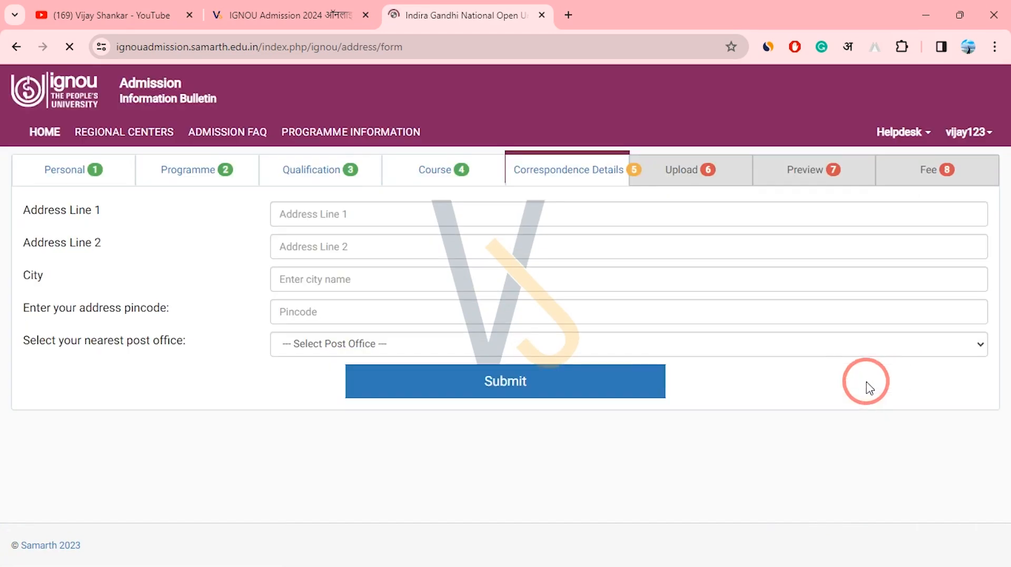
Enter the Delhi correspondence address lines, city and pincode 110001.
{"action": "left_click", "coordinate": [401, 213]}
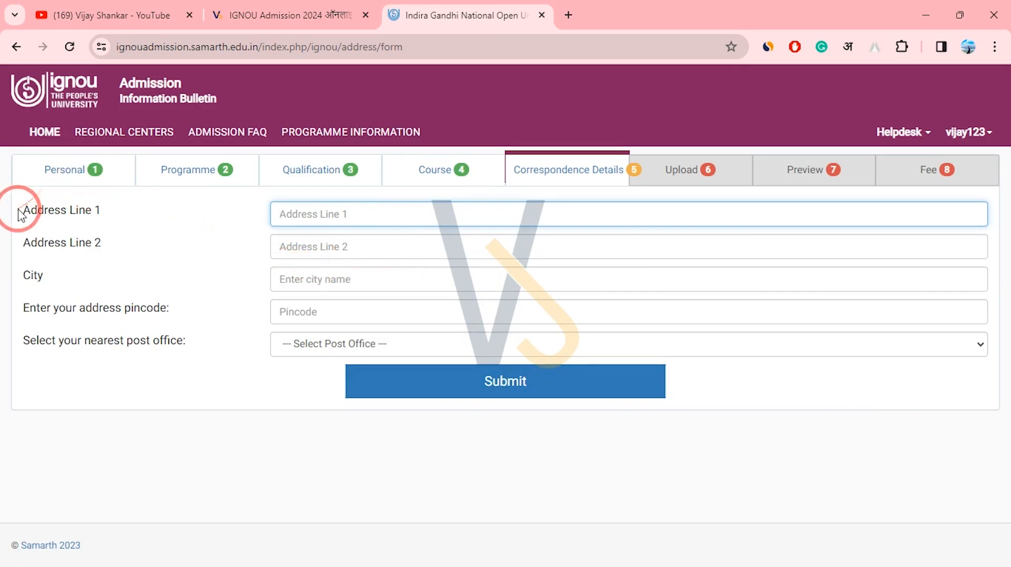
{"action": "left_click_drag", "start_coordinate": [20, 210], "coordinate": [50, 206]}
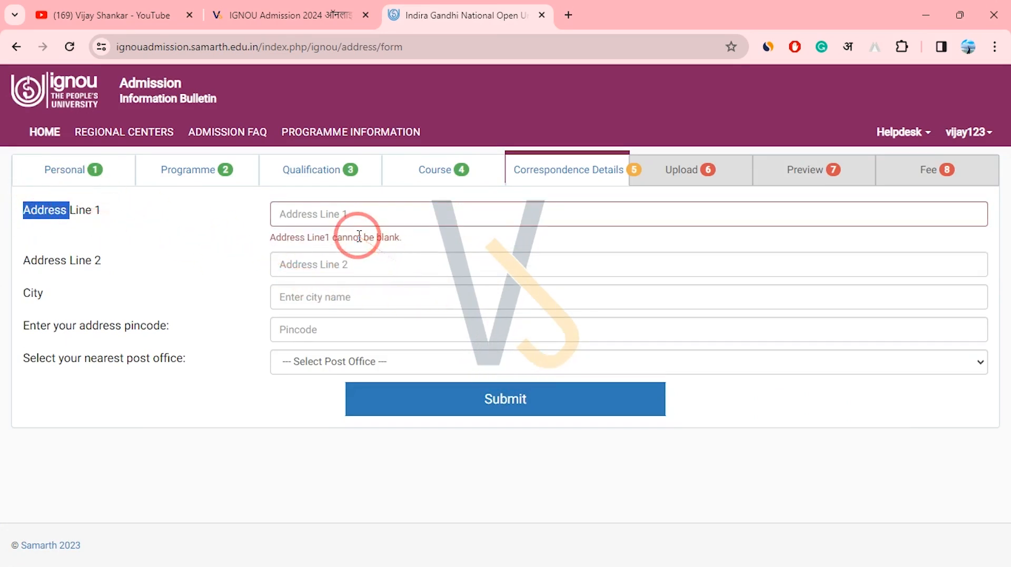
{"action": "left_click", "coordinate": [325, 211]}
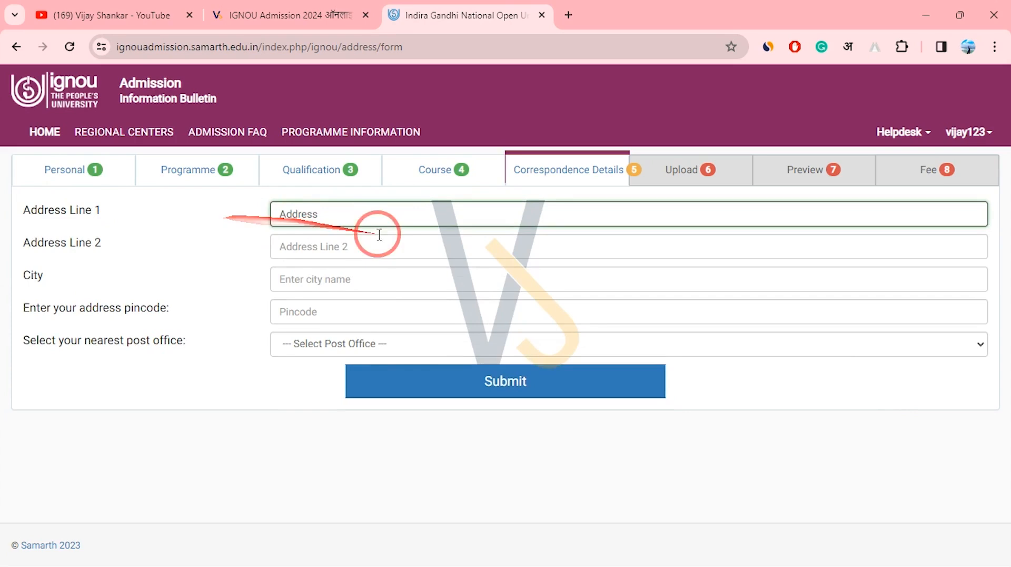
{"action": "left_click_drag", "start_coordinate": [371, 212], "coordinate": [197, 202]}
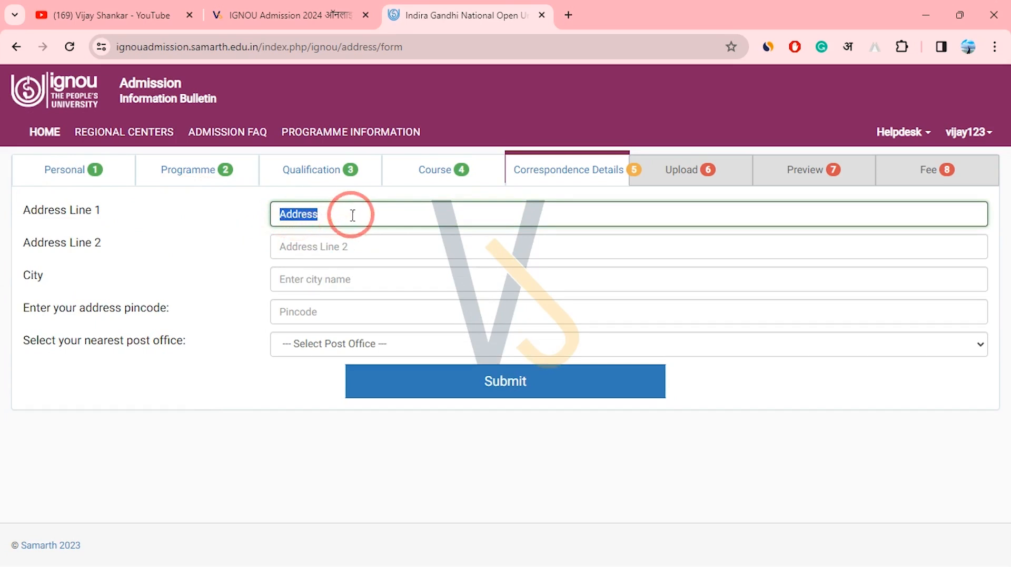
{"action": "left_click", "coordinate": [330, 252]}
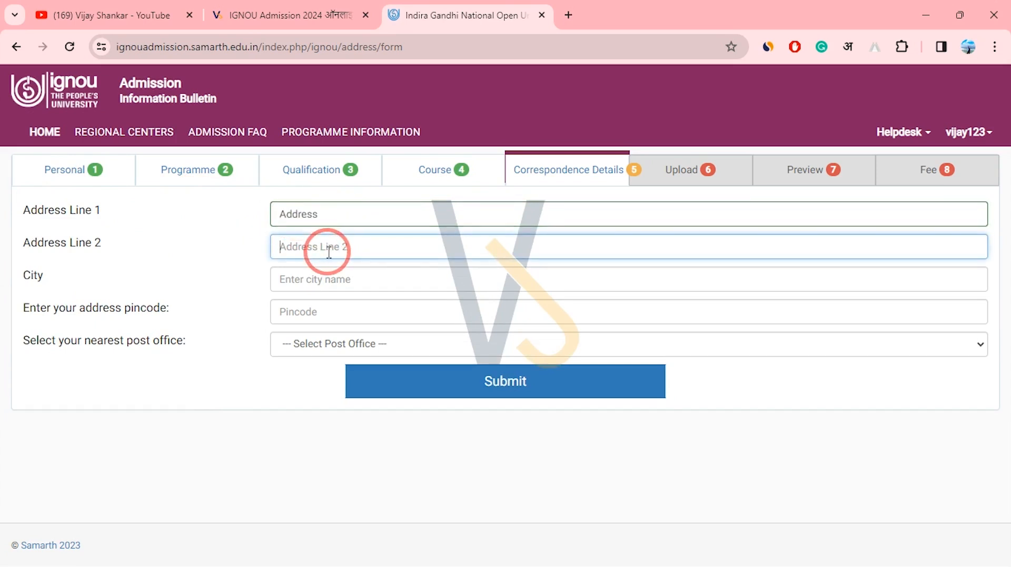
{"action": "left_click", "coordinate": [319, 279]}
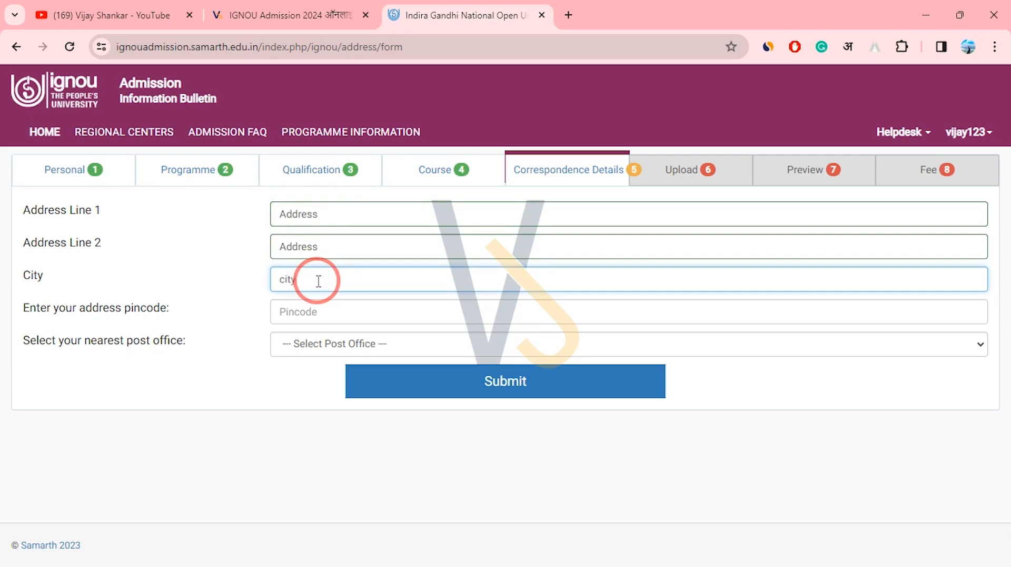
{"action": "type", "text": "city"}
{"action": "left_click", "coordinate": [327, 311]}
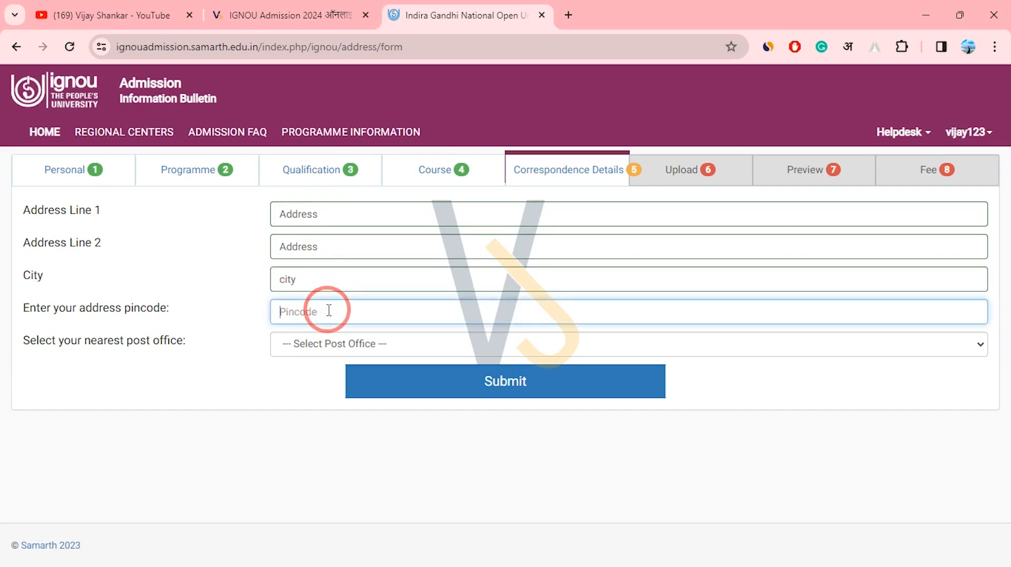
{"action": "type", "text": "110001"}
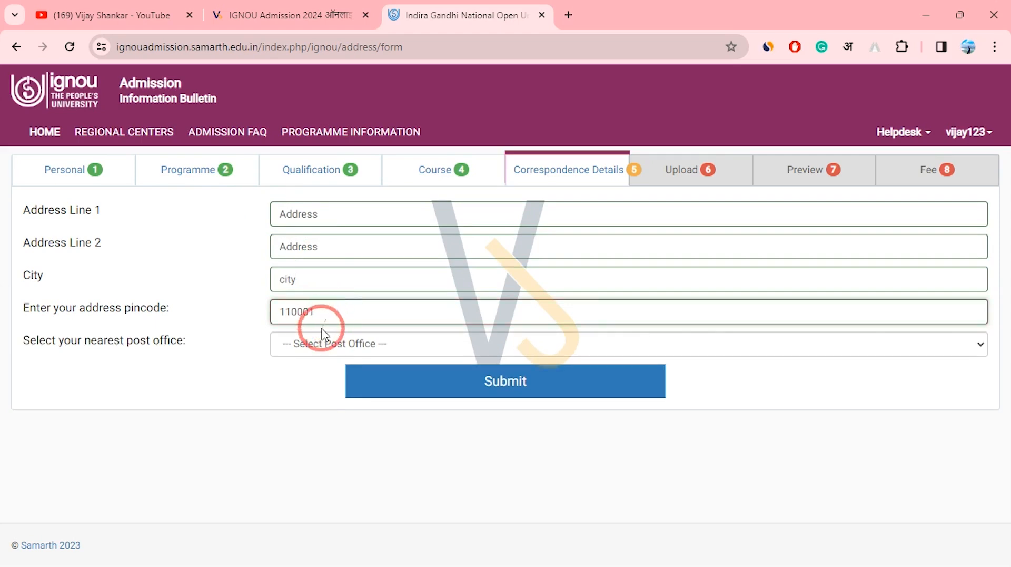
Choose Bengali Market SO as nearest post office, submit the address and continue.
{"action": "left_click_drag", "start_coordinate": [98, 345], "coordinate": [169, 346]}
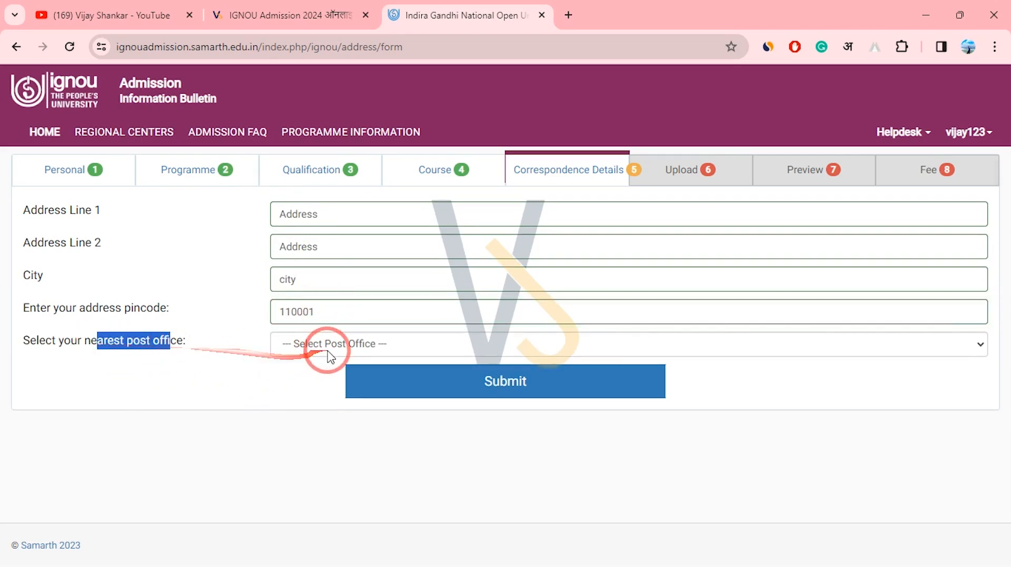
{"action": "left_click", "coordinate": [330, 356]}
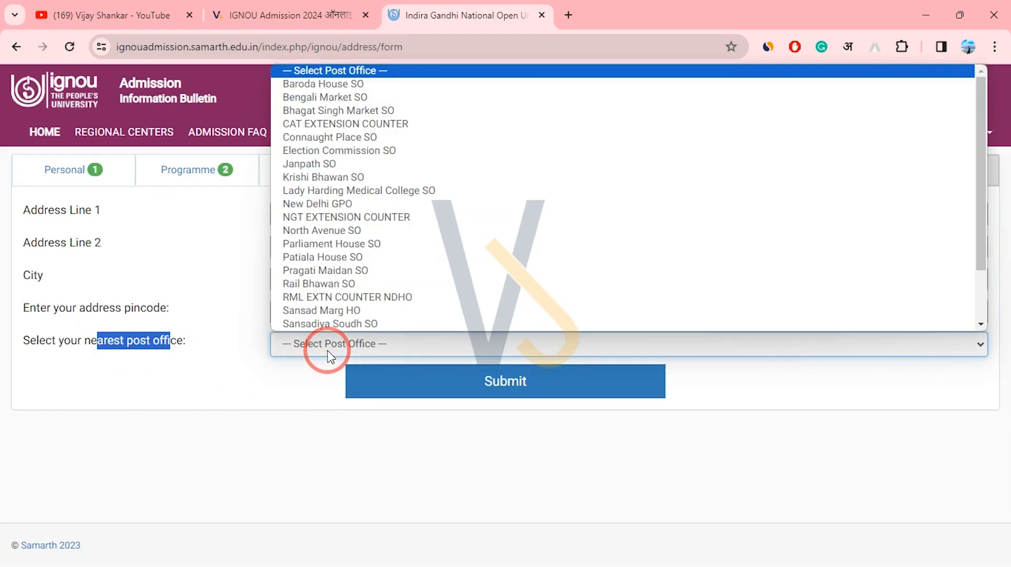
{"action": "left_click", "coordinate": [409, 97]}
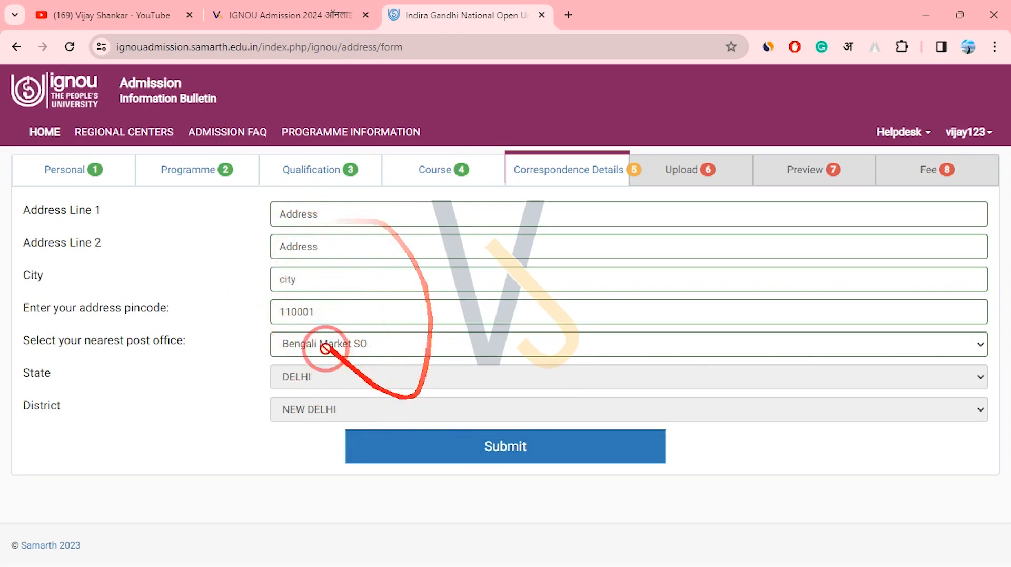
{"action": "left_click", "coordinate": [509, 450]}
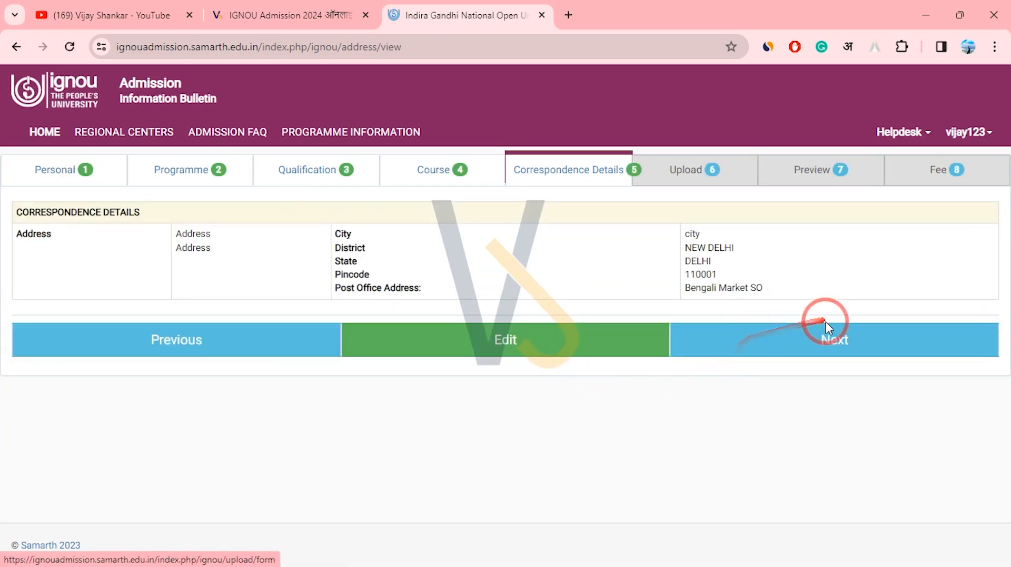
{"action": "left_click", "coordinate": [827, 340]}
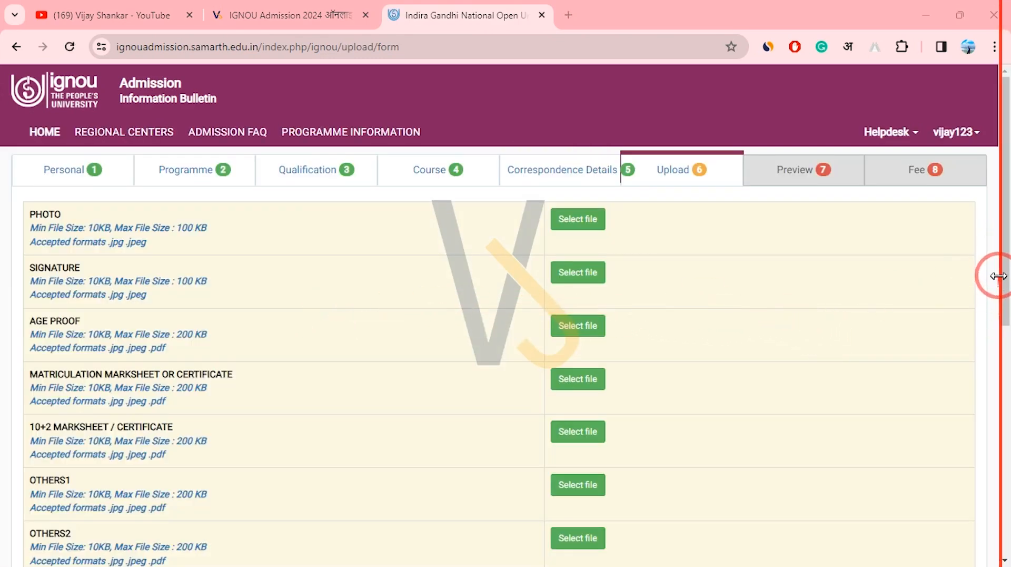
{"action": "left_click_drag", "start_coordinate": [1004, 311], "coordinate": [1004, 211]}
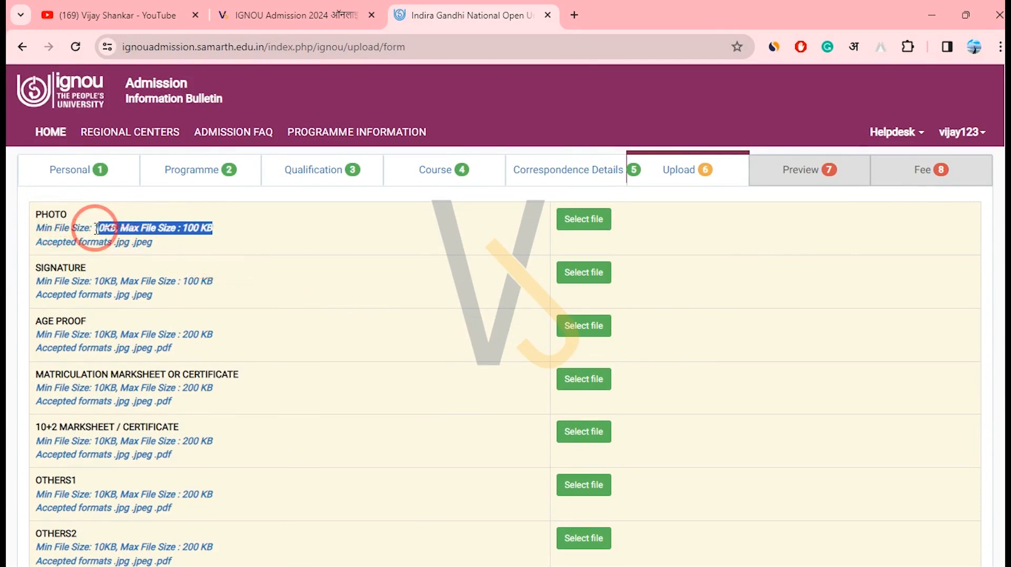
{"action": "left_click", "coordinate": [283, 24]}
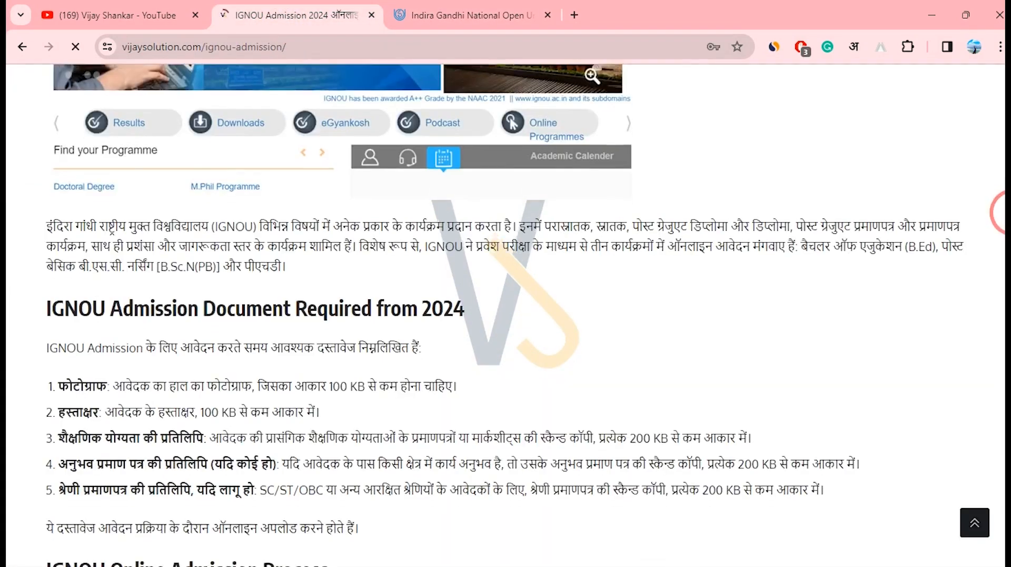
{"action": "mouse_move", "coordinate": [49, 238]}
{"action": "left_mouse_down"}
{"action": "mouse_move", "coordinate": [112, 262]}
{"action": "mouse_move", "coordinate": [377, 244]}
{"action": "mouse_move", "coordinate": [339, 301]}
{"action": "mouse_move", "coordinate": [532, 350]}
{"action": "mouse_move", "coordinate": [718, 357]}
{"action": "mouse_move", "coordinate": [737, 369]}
{"action": "mouse_move", "coordinate": [729, 385]}
{"action": "left_mouse_up"}
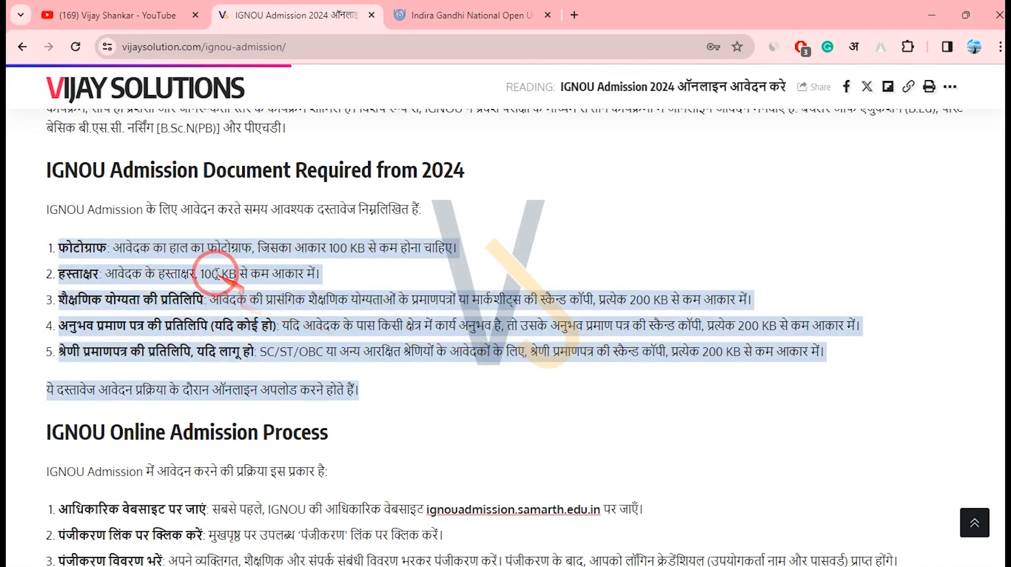
{"action": "left_click", "coordinate": [272, 254]}
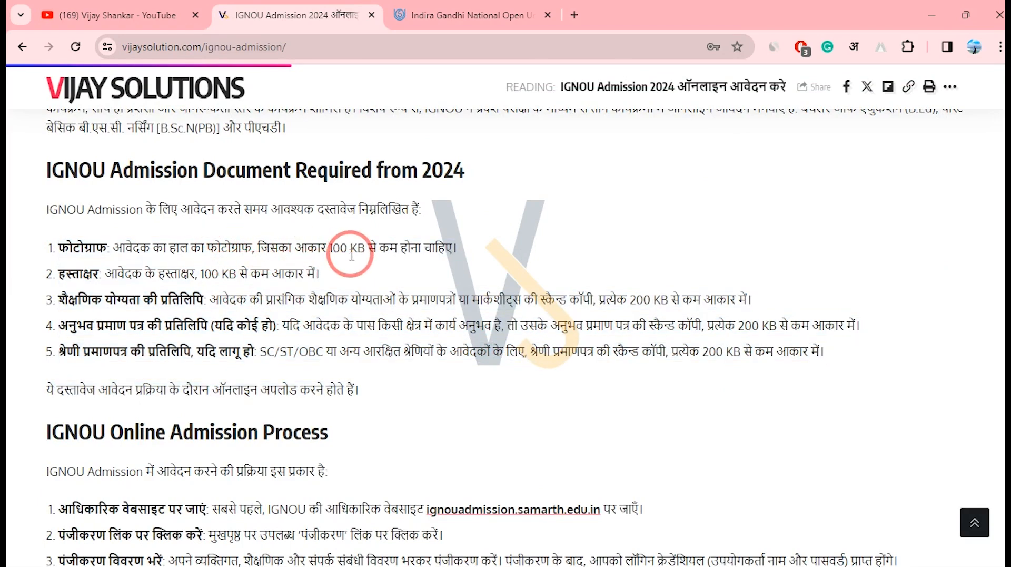
{"action": "left_click_drag", "start_coordinate": [219, 274], "coordinate": [286, 280]}
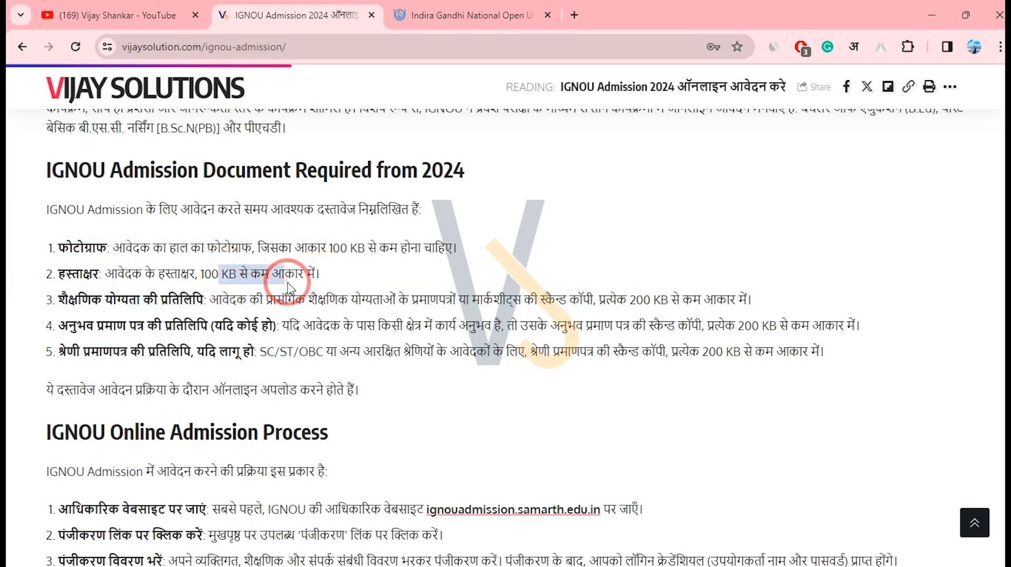
{"action": "left_click", "coordinate": [452, 24]}
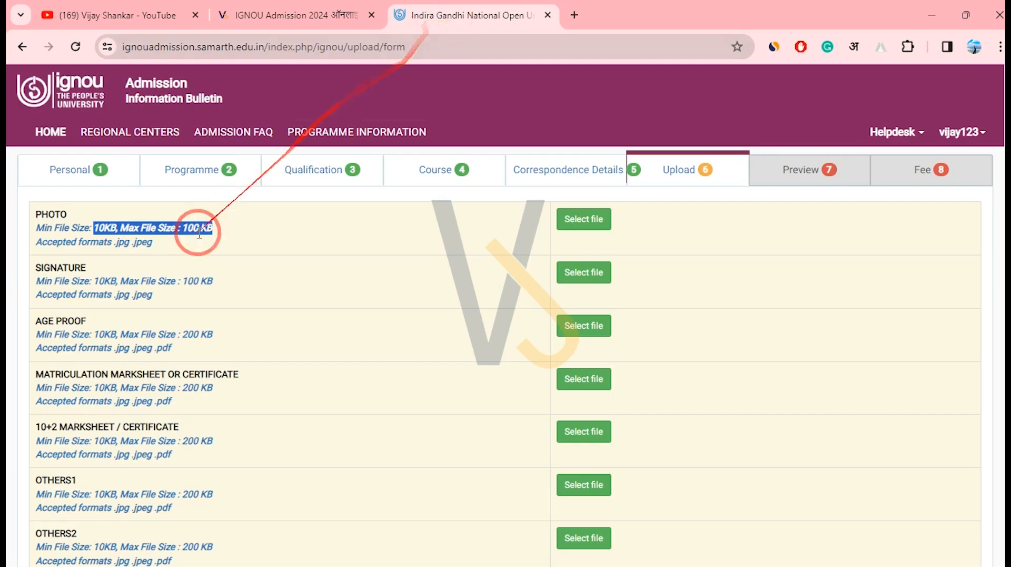
Upload Passport_Photograph from the online form folder into the PHOTO slot.
{"action": "left_click", "coordinate": [577, 211]}
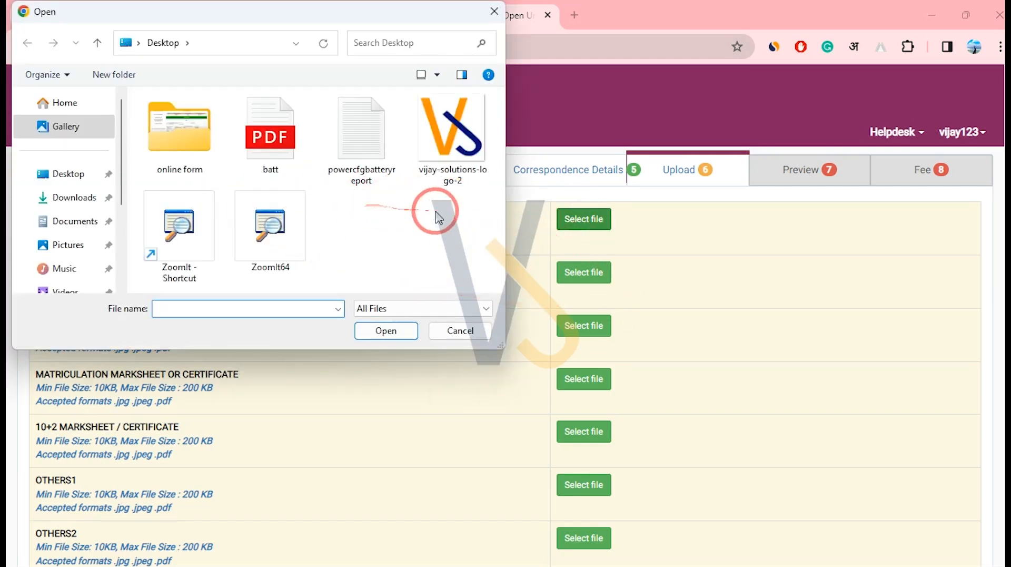
{"action": "double_click", "coordinate": [184, 148]}
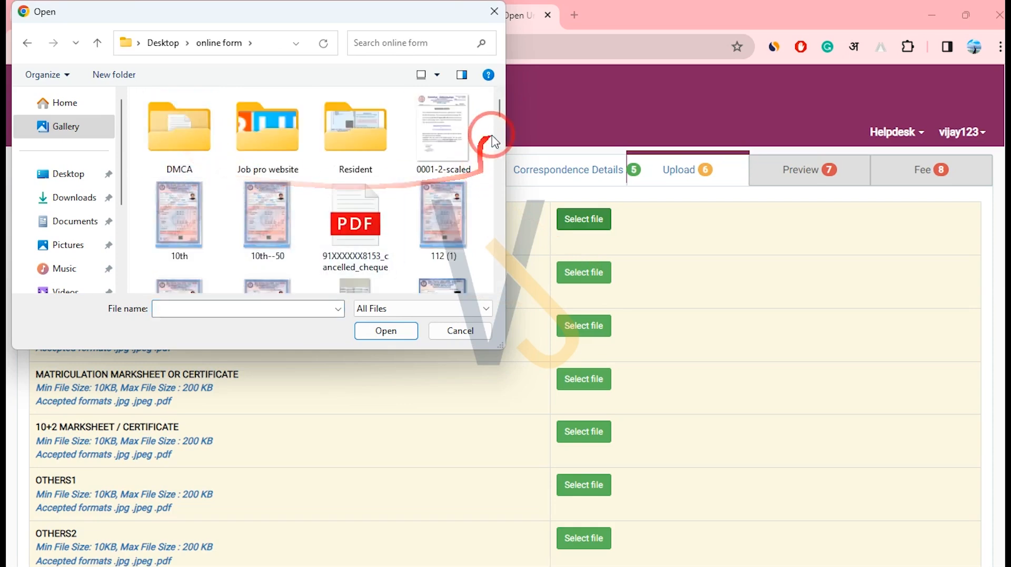
{"action": "scroll", "coordinate": [368, 168], "scroll_direction": "down", "scroll_amount": 5}
{"action": "left_click", "coordinate": [354, 172]}
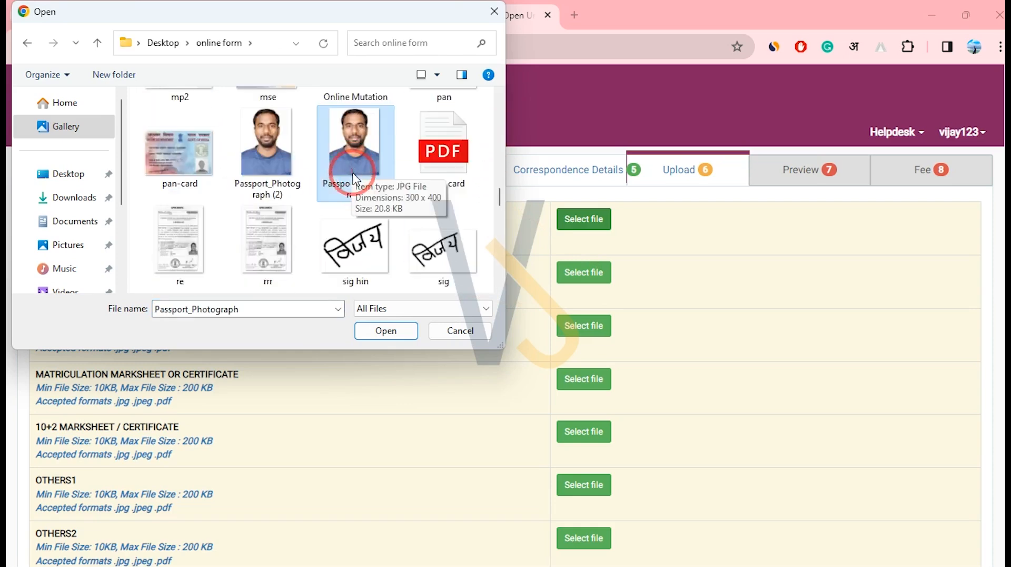
{"action": "left_click", "coordinate": [386, 330]}
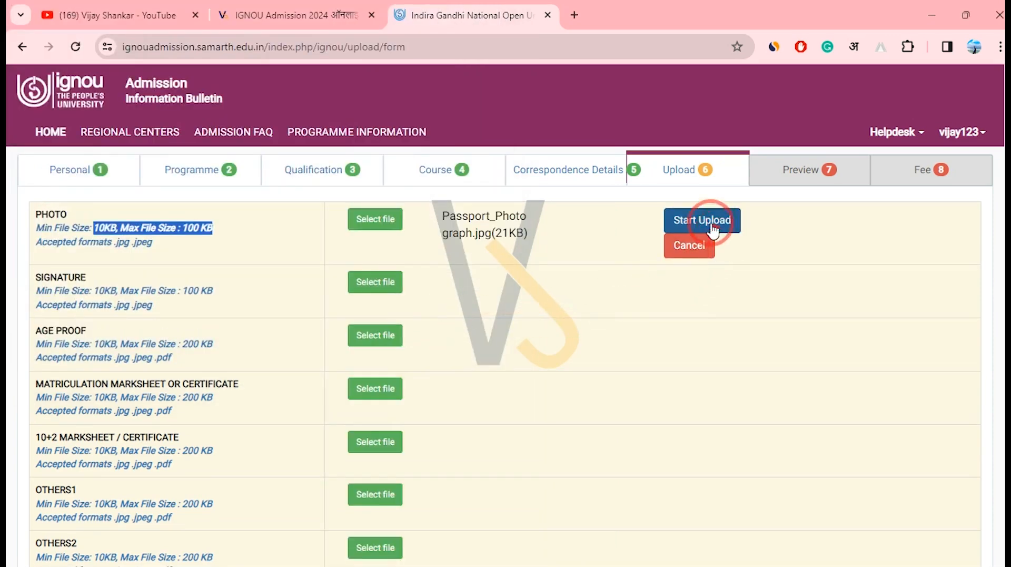
{"action": "left_click", "coordinate": [709, 226]}
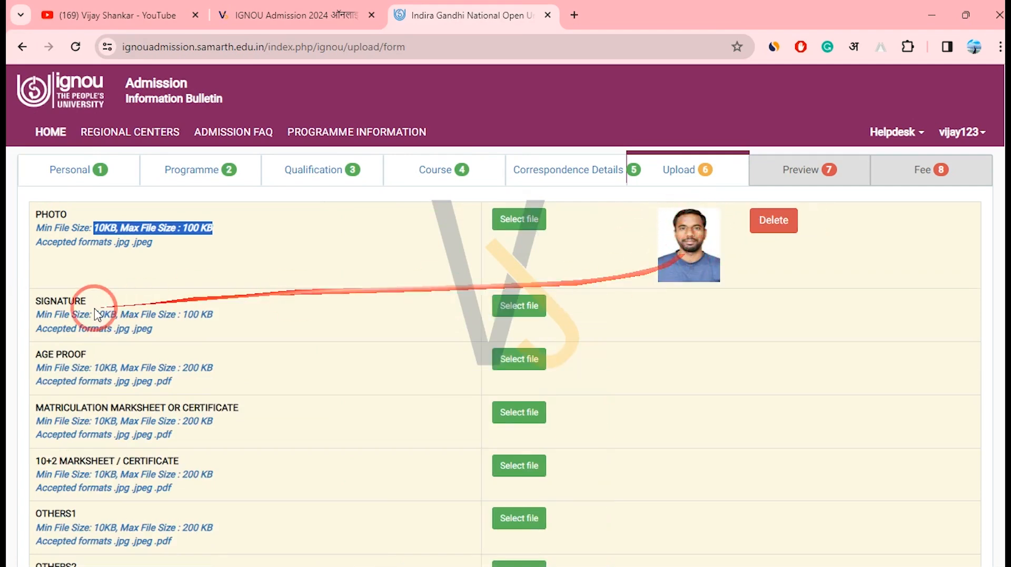
{"action": "left_click", "coordinate": [524, 314]}
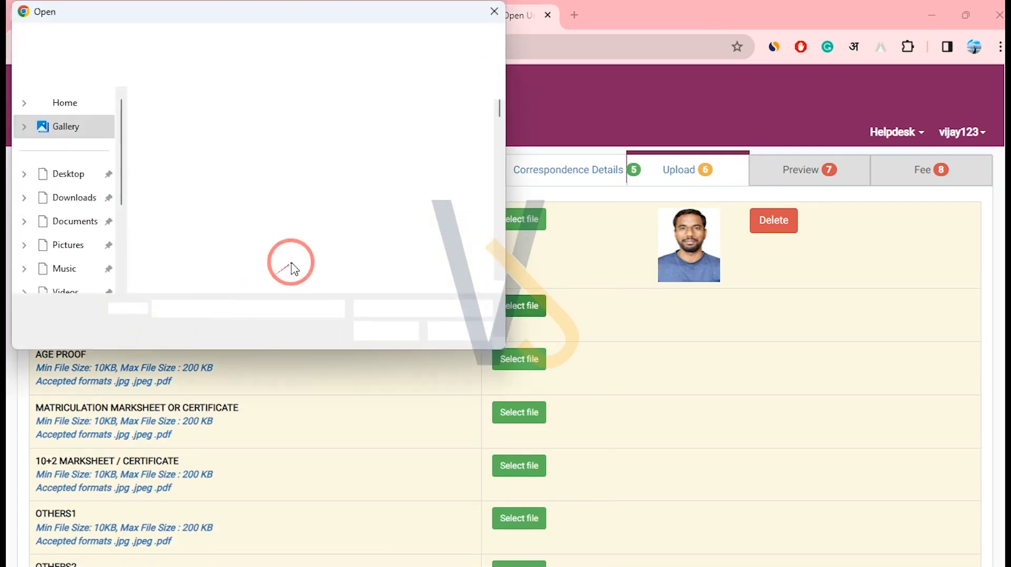
Upload the sig image into the SIGNATURE slot, then scroll down to AGE PROOF.
{"action": "left_click_drag", "start_coordinate": [499, 109], "coordinate": [490, 187]}
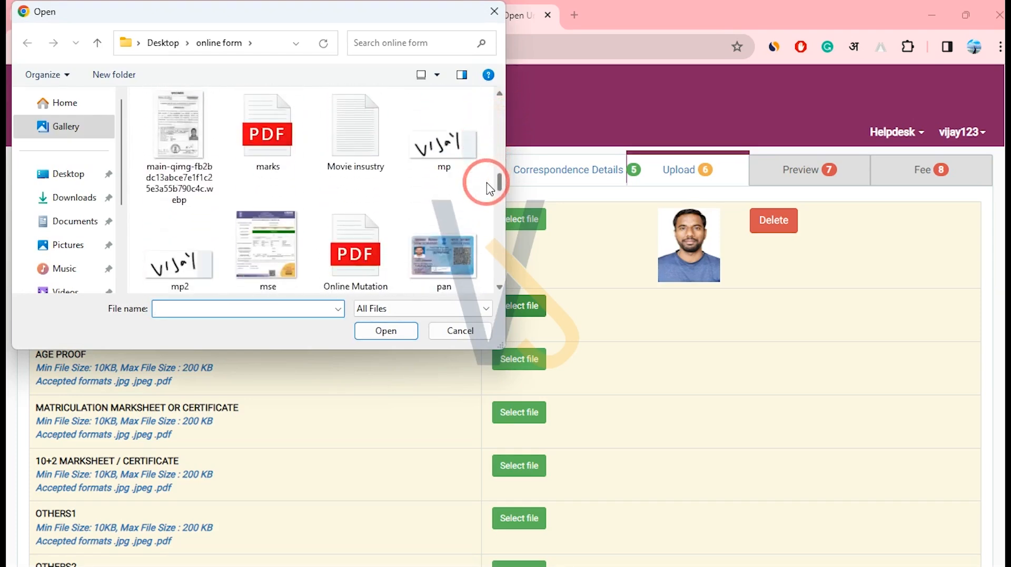
{"action": "scroll", "coordinate": [462, 158], "scroll_direction": "down", "scroll_amount": 3}
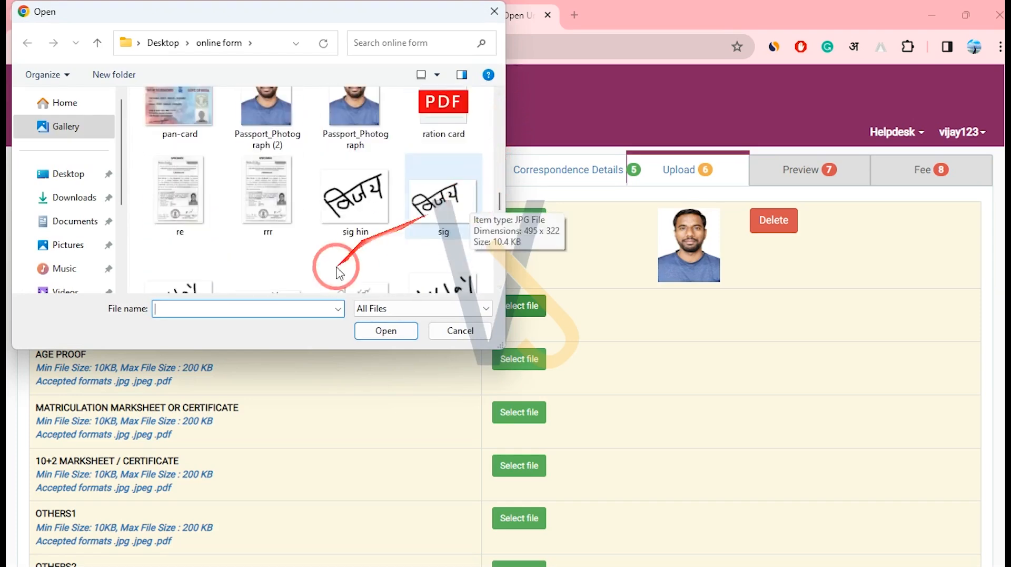
{"action": "left_click", "coordinate": [460, 209]}
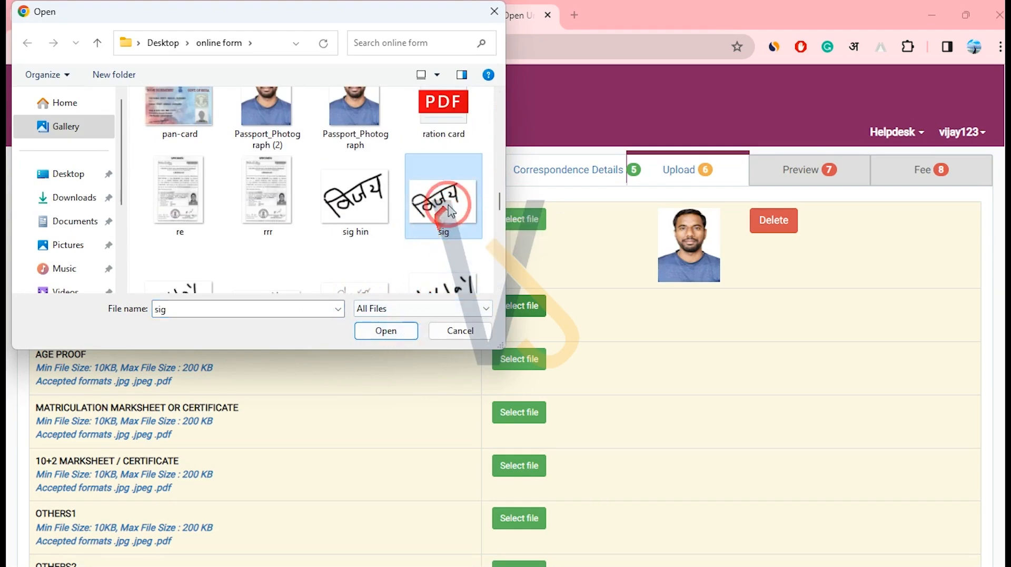
{"action": "left_click", "coordinate": [386, 330]}
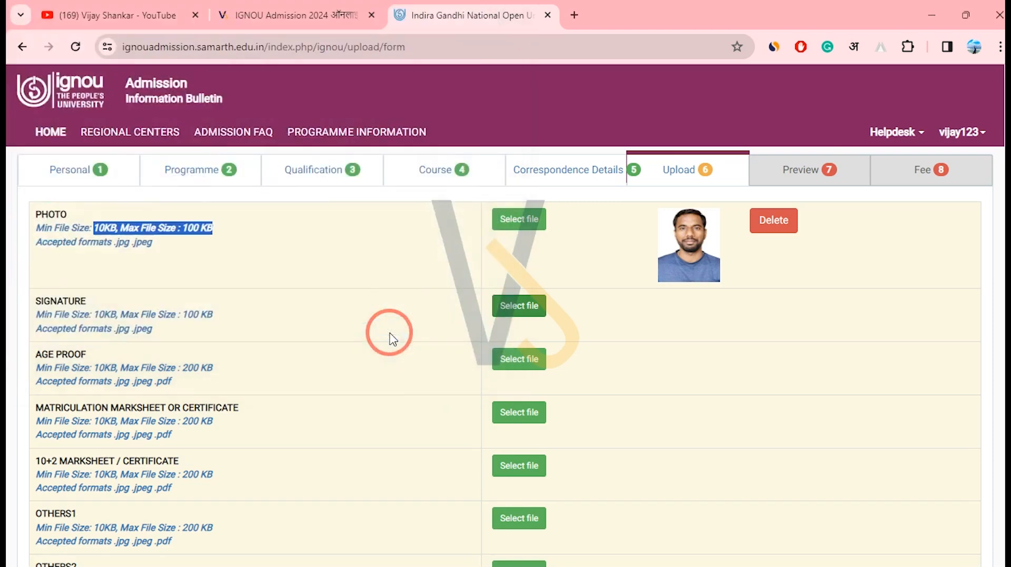
{"action": "left_click", "coordinate": [729, 308]}
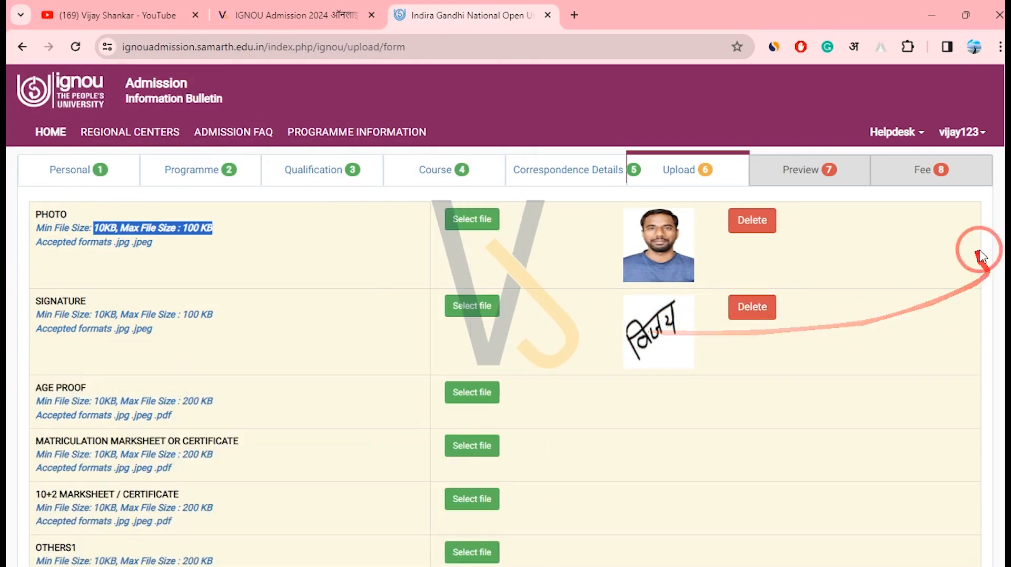
{"action": "left_click_drag", "start_coordinate": [1003, 263], "coordinate": [1003, 364]}
{"action": "scroll", "coordinate": [1003, 364], "scroll_direction": "down", "scroll_amount": 1}
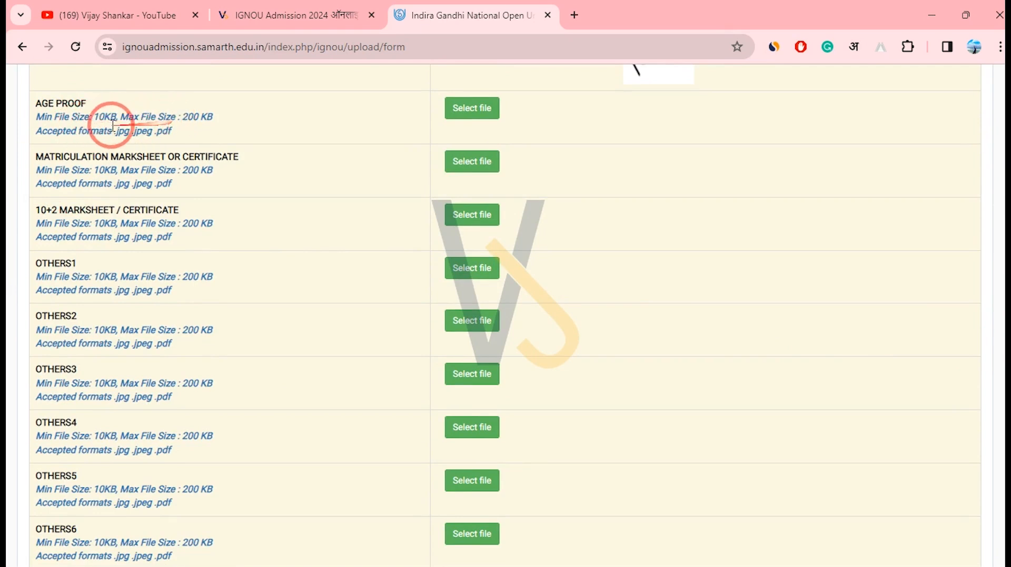
{"action": "mouse_move", "coordinate": [51, 103]}
{"action": "left_mouse_down"}
{"action": "mouse_move", "coordinate": [181, 140]}
{"action": "mouse_move", "coordinate": [41, 105]}
{"action": "left_mouse_up"}
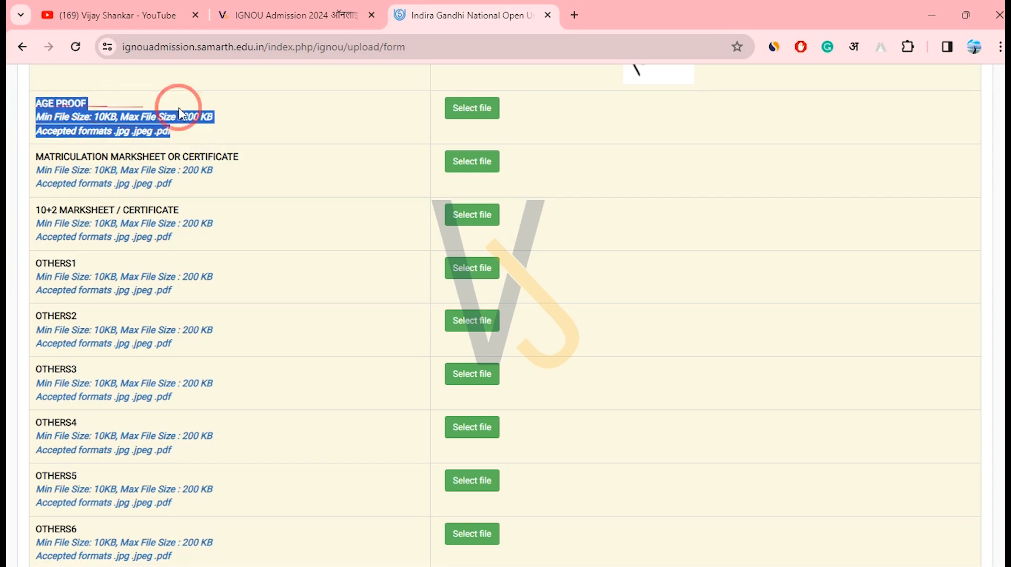
Upload 10th--50.jpg, not 112 (1), into the AGE PROOF slot.
{"action": "left_click", "coordinate": [457, 112]}
{"action": "left_click", "coordinate": [439, 216]}
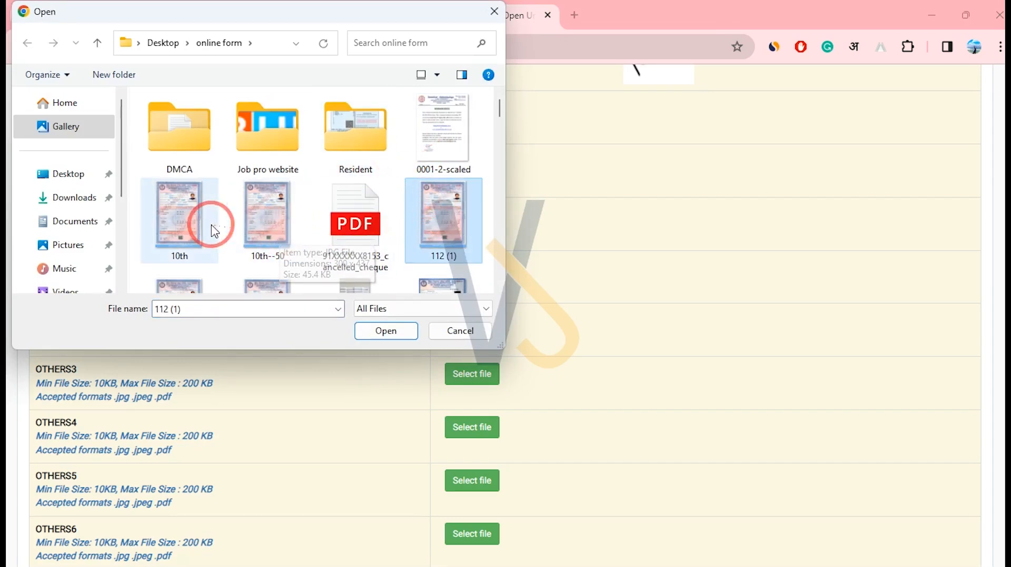
{"action": "left_click", "coordinate": [288, 230]}
{"action": "left_click", "coordinate": [401, 340]}
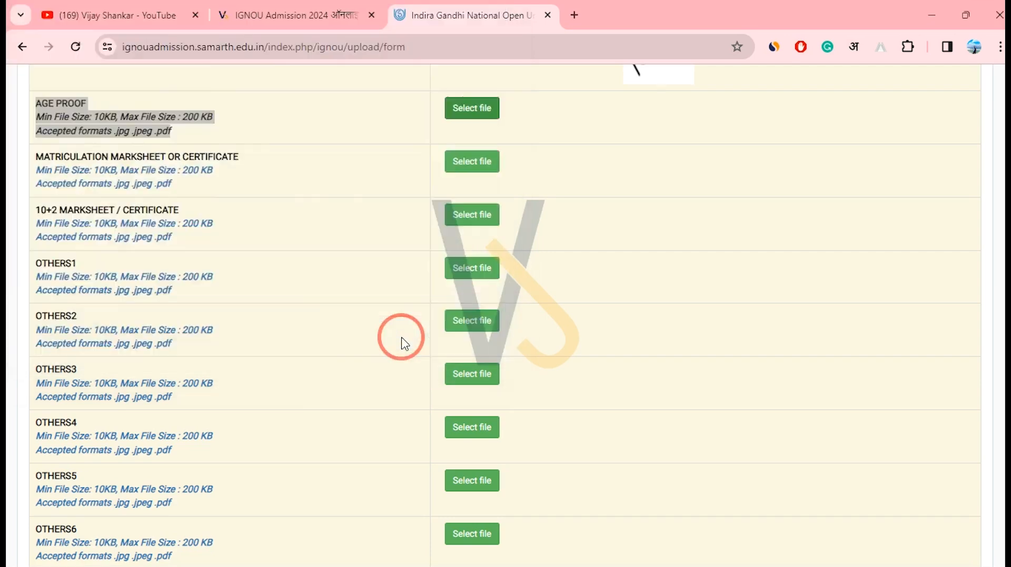
{"action": "left_click", "coordinate": [748, 125]}
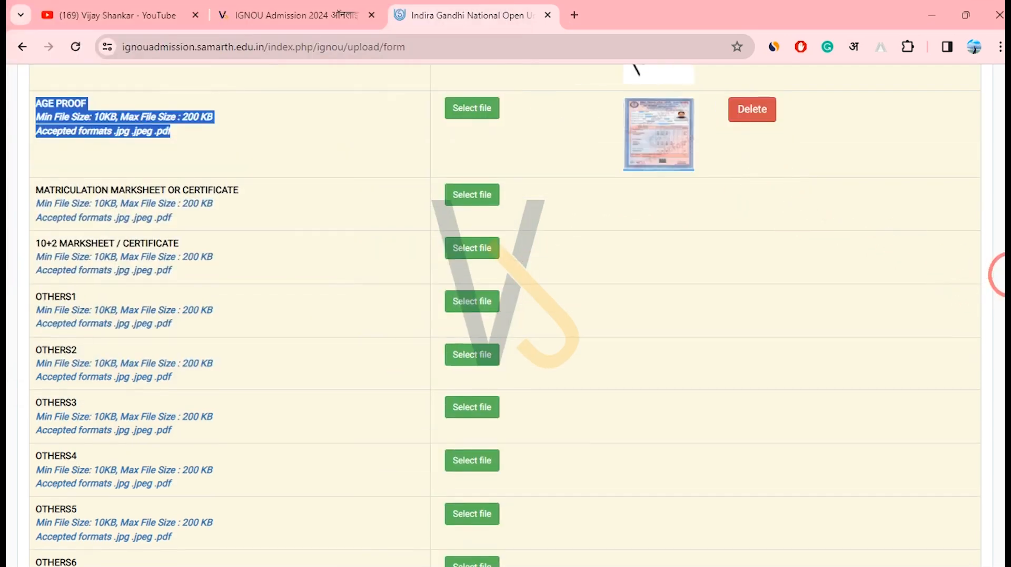
{"action": "scroll", "coordinate": [506, 316], "scroll_direction": "up", "scroll_amount": 1}
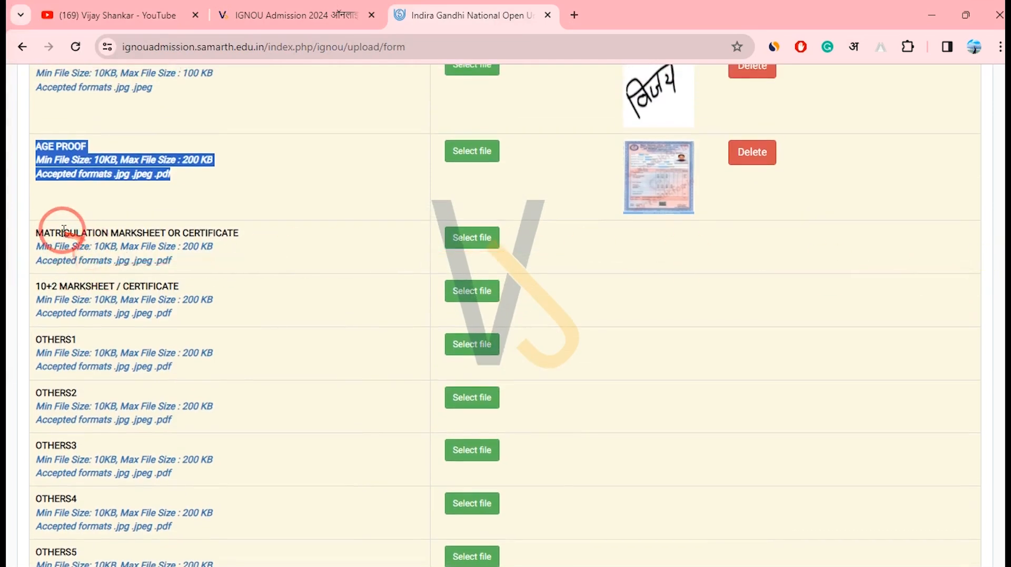
Upload 10th--50.jpg into the MATRICULATION MARKSHEET OR CERTIFICATE slot.
{"action": "left_click_drag", "start_coordinate": [48, 232], "coordinate": [112, 232]}
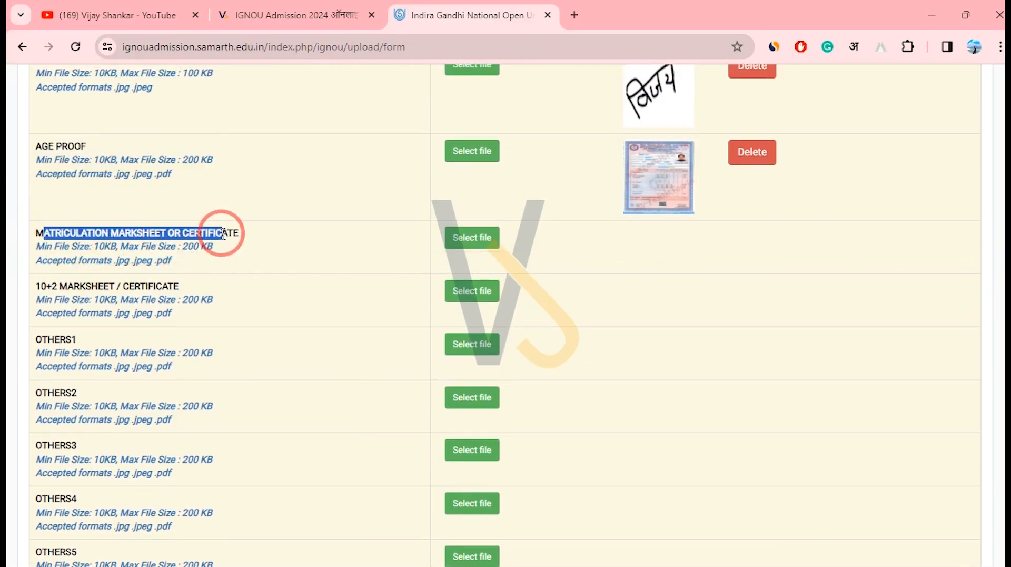
{"action": "left_click", "coordinate": [461, 237]}
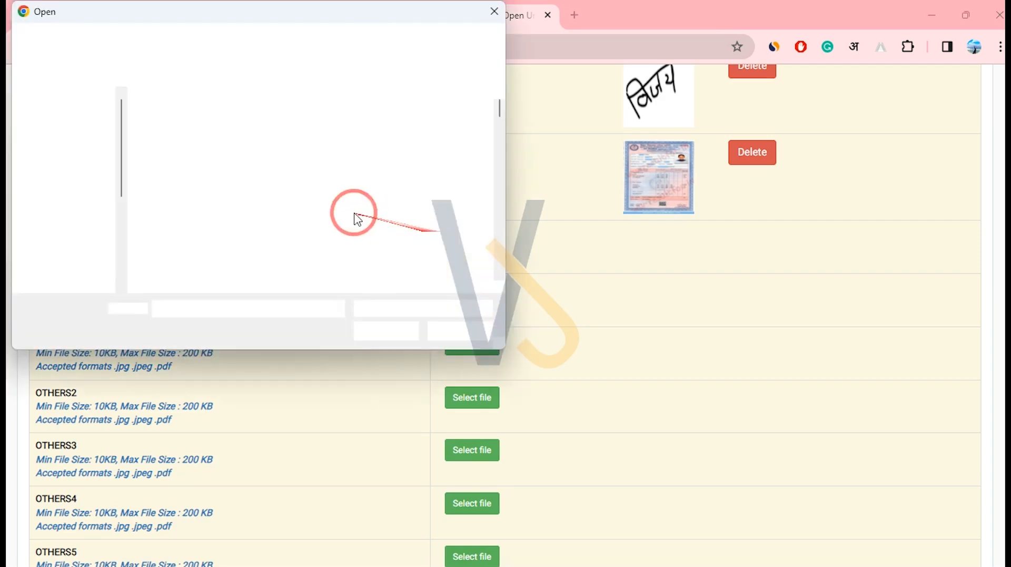
{"action": "left_click", "coordinate": [279, 210]}
{"action": "left_click", "coordinate": [176, 217]}
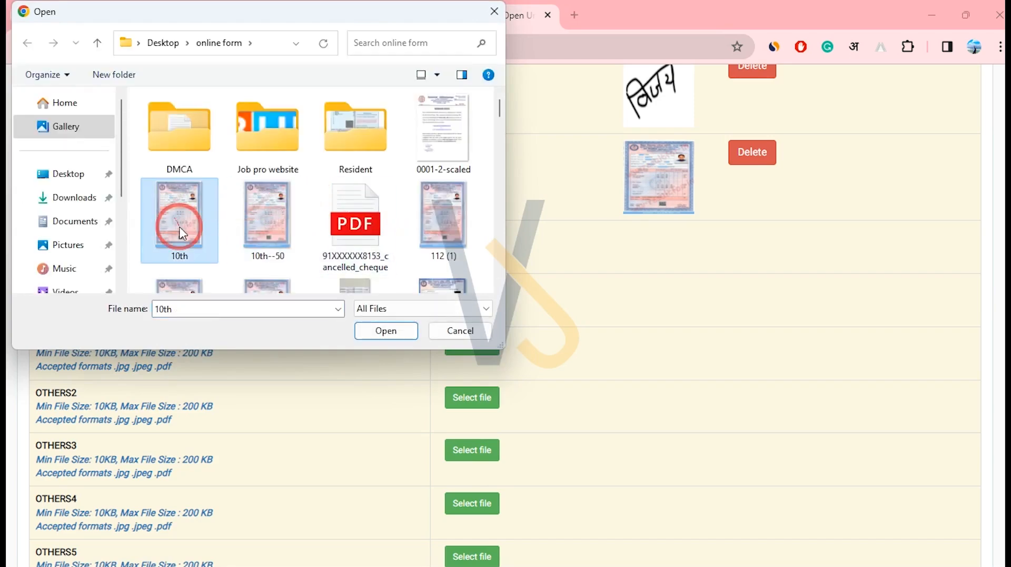
{"action": "left_click", "coordinate": [284, 218]}
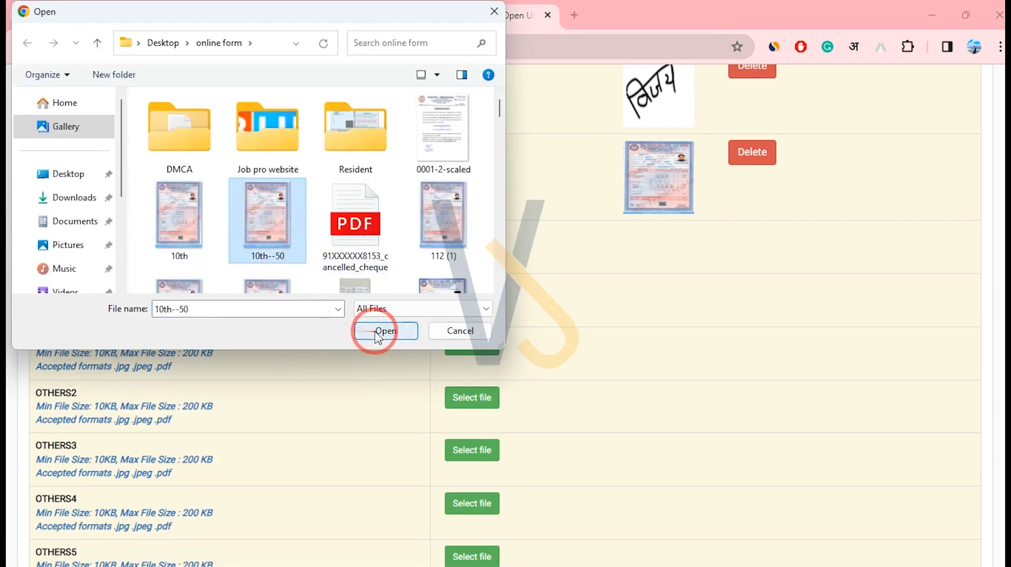
{"action": "left_click", "coordinate": [371, 330]}
{"action": "left_click", "coordinate": [717, 243]}
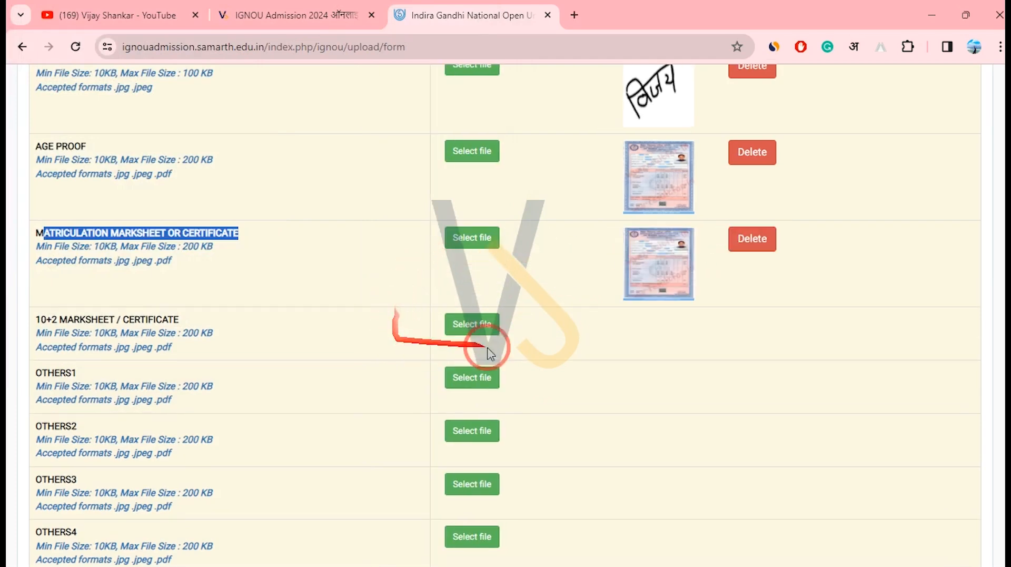
{"action": "left_click_drag", "start_coordinate": [42, 319], "coordinate": [73, 319]}
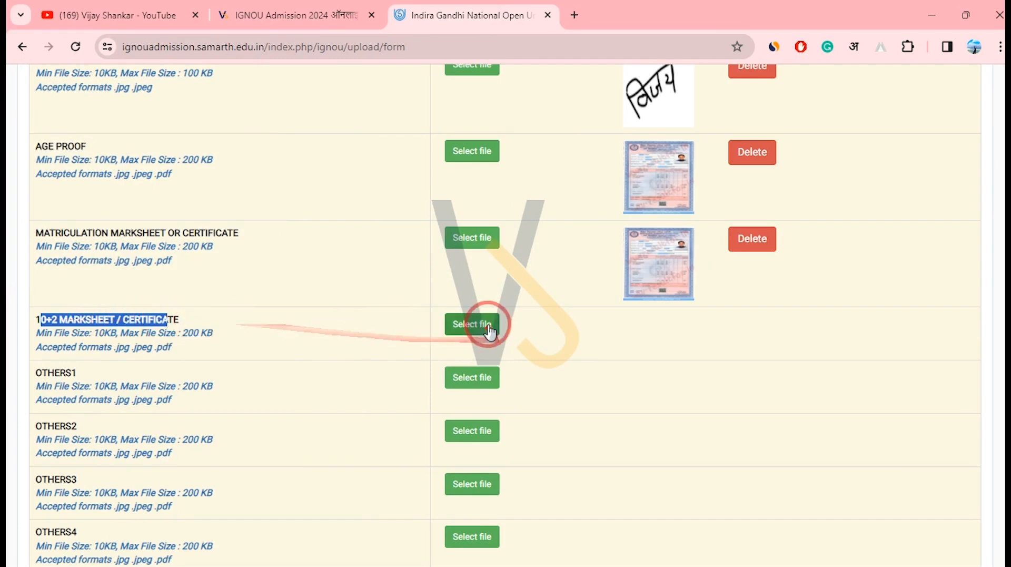
Upload 10th--50.jpg, not 112 (1), into the 10+2 MARKSHEET / CERTIFICATE slot.
{"action": "left_click", "coordinate": [489, 330]}
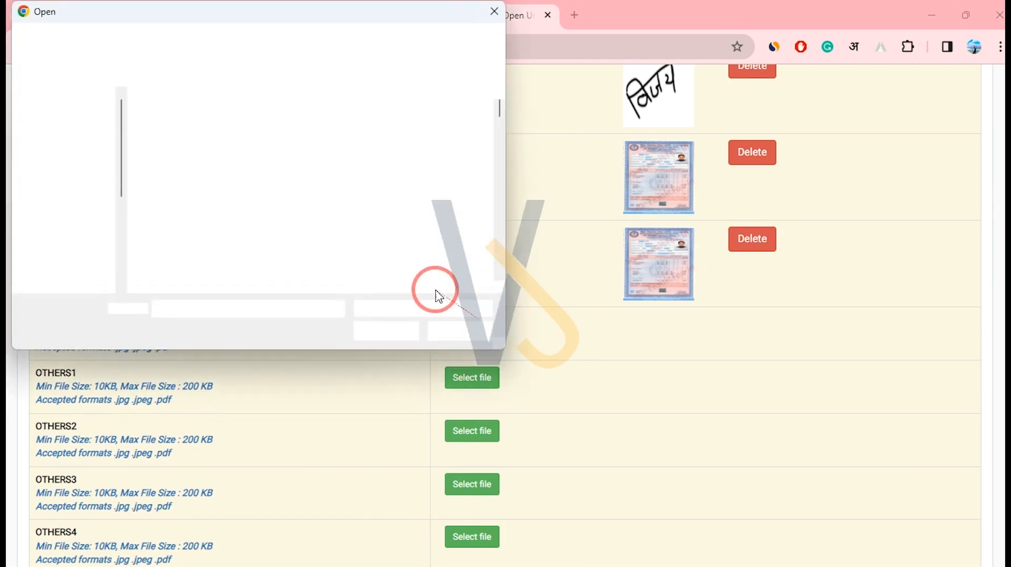
{"action": "left_click", "coordinate": [437, 229]}
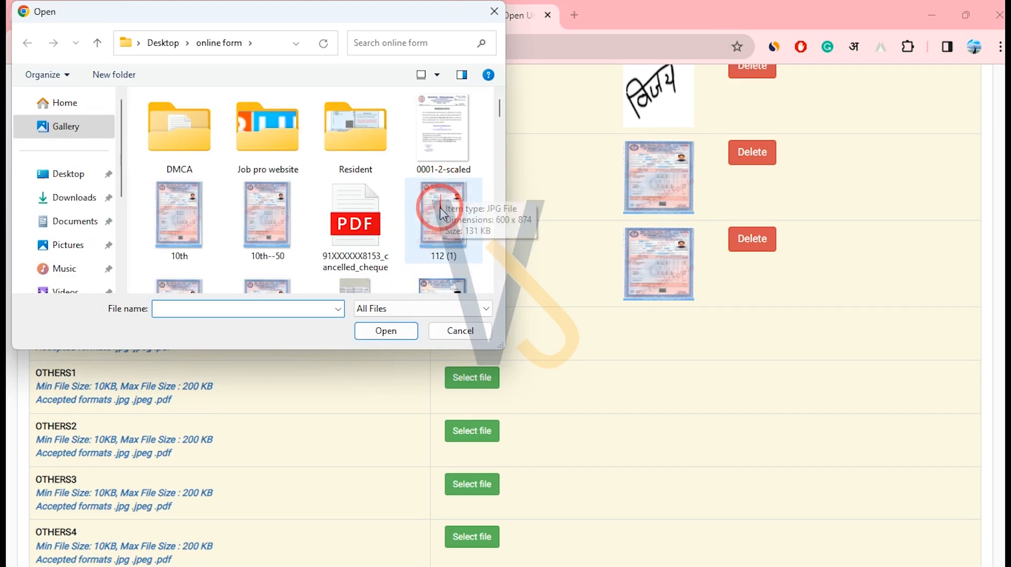
{"action": "scroll", "coordinate": [316, 184], "scroll_direction": "down", "scroll_amount": 1}
{"action": "left_click", "coordinate": [267, 136]}
{"action": "left_click", "coordinate": [393, 331]}
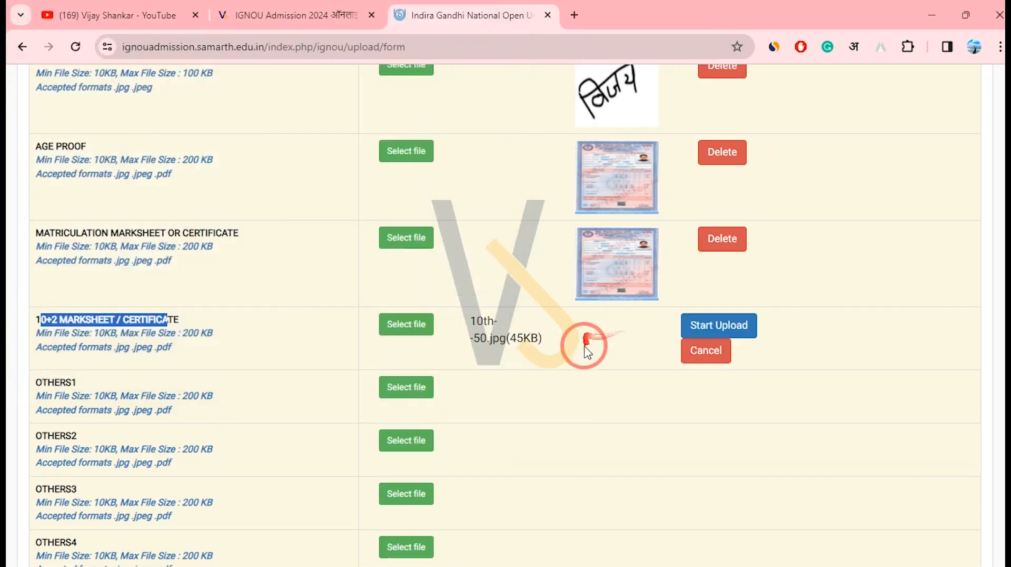
{"action": "left_click", "coordinate": [719, 327]}
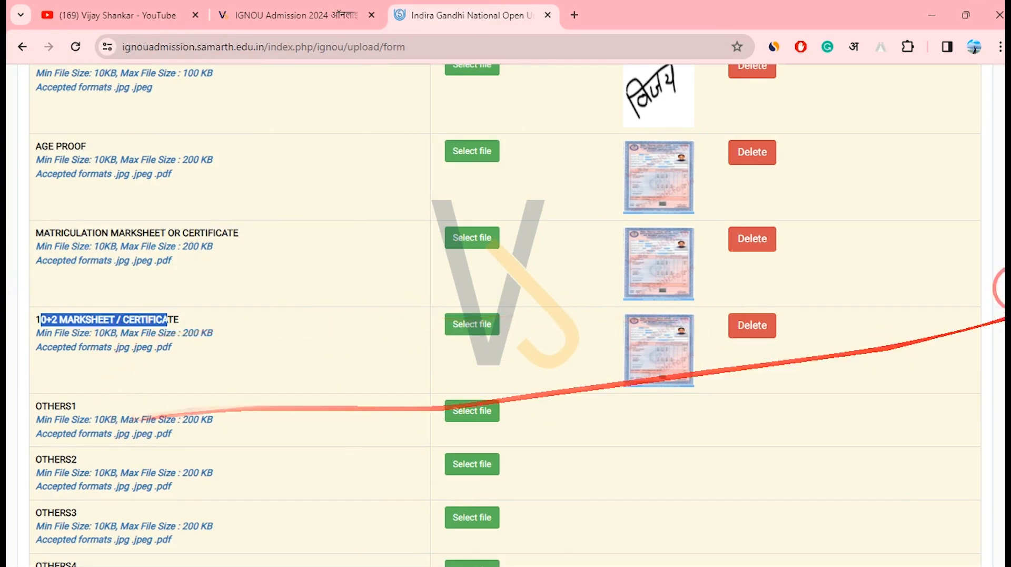
{"action": "scroll", "coordinate": [998, 250], "scroll_direction": "down", "scroll_amount": 5}
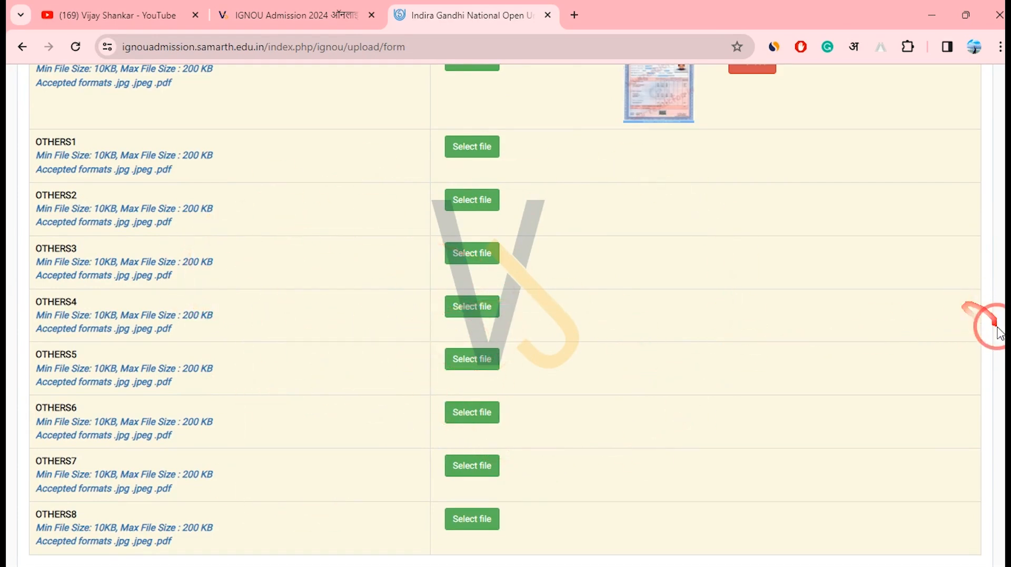
{"action": "scroll", "coordinate": [1001, 333], "scroll_direction": "down", "scroll_amount": 3}
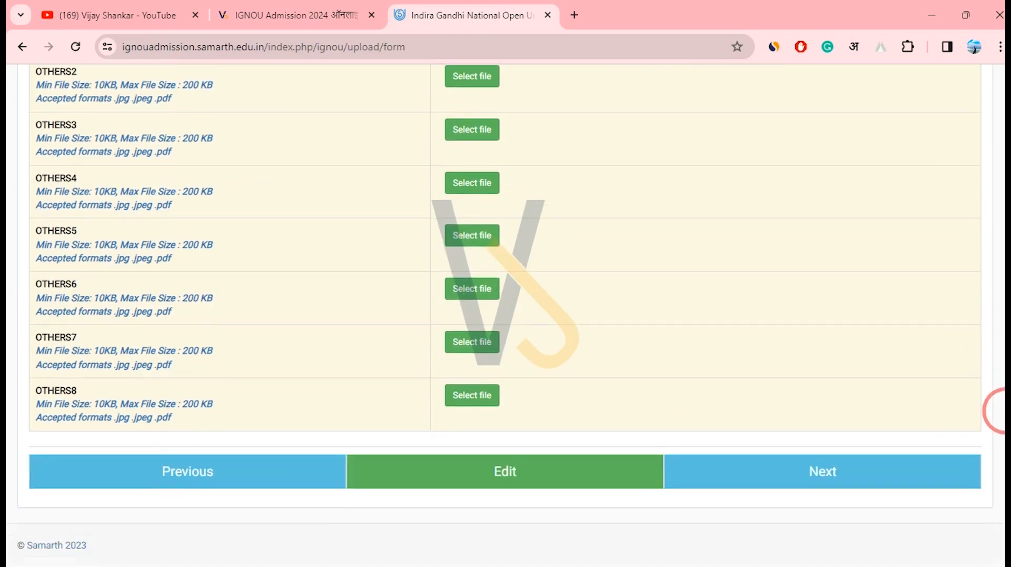
Go to the application preview and tick I agree on the self declaration.
{"action": "left_click", "coordinate": [841, 469]}
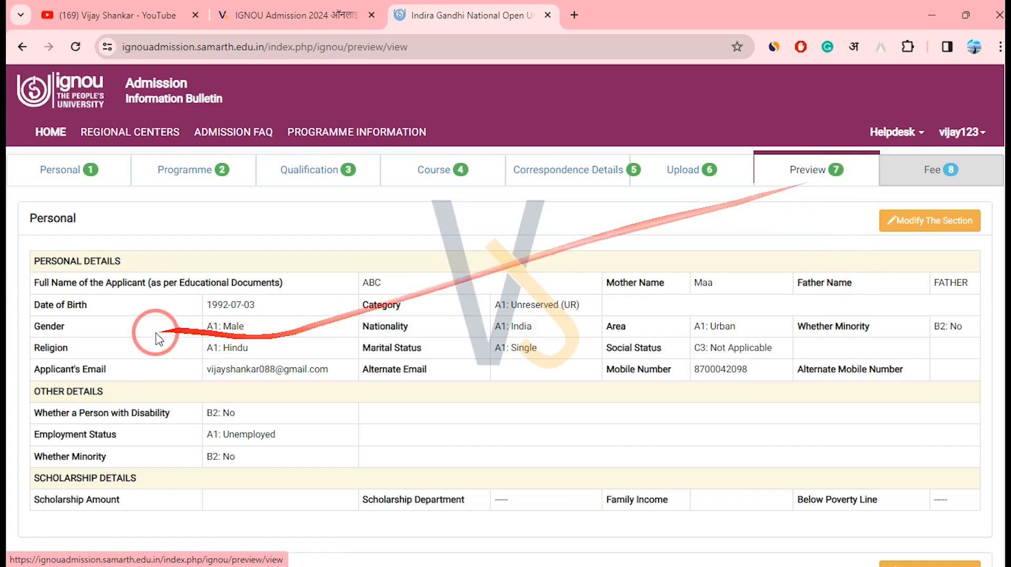
{"action": "left_click_drag", "start_coordinate": [1002, 174], "coordinate": [964, 545]}
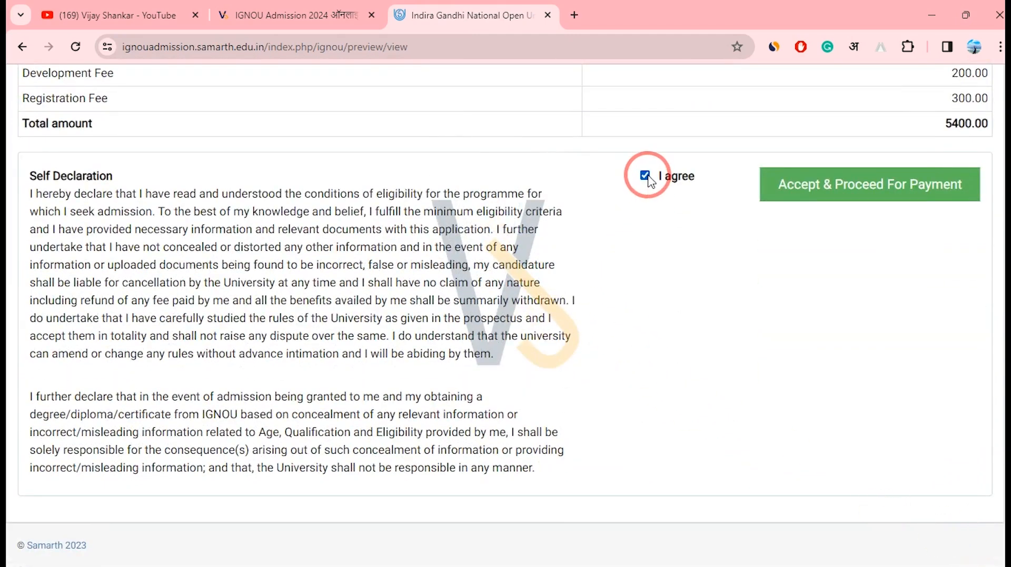
{"action": "left_click", "coordinate": [827, 199]}
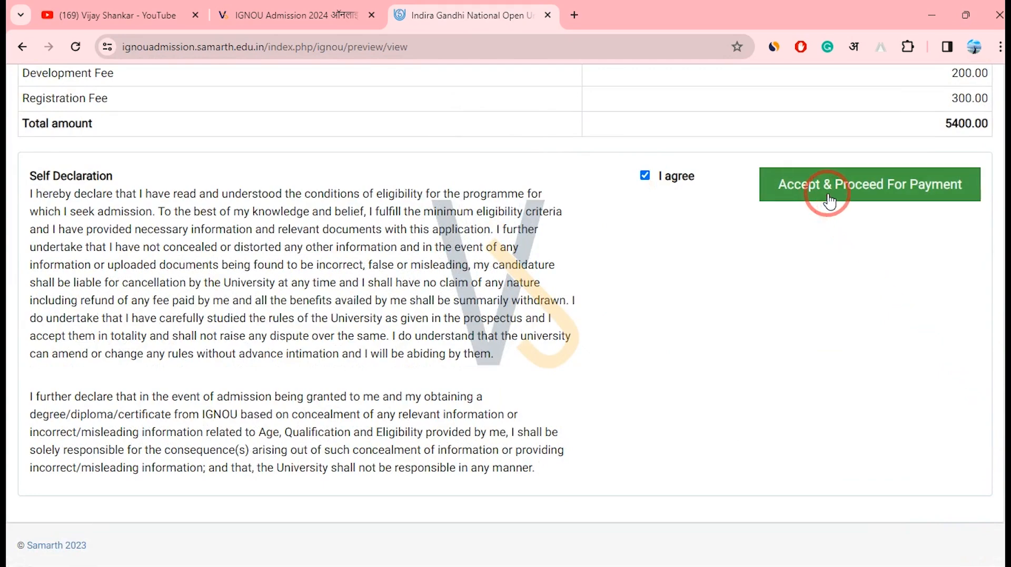
Review the fee table's Development and Registration Fee rows totalling 5400.00.
{"action": "left_click_drag", "start_coordinate": [1001, 481], "coordinate": [1002, 89]}
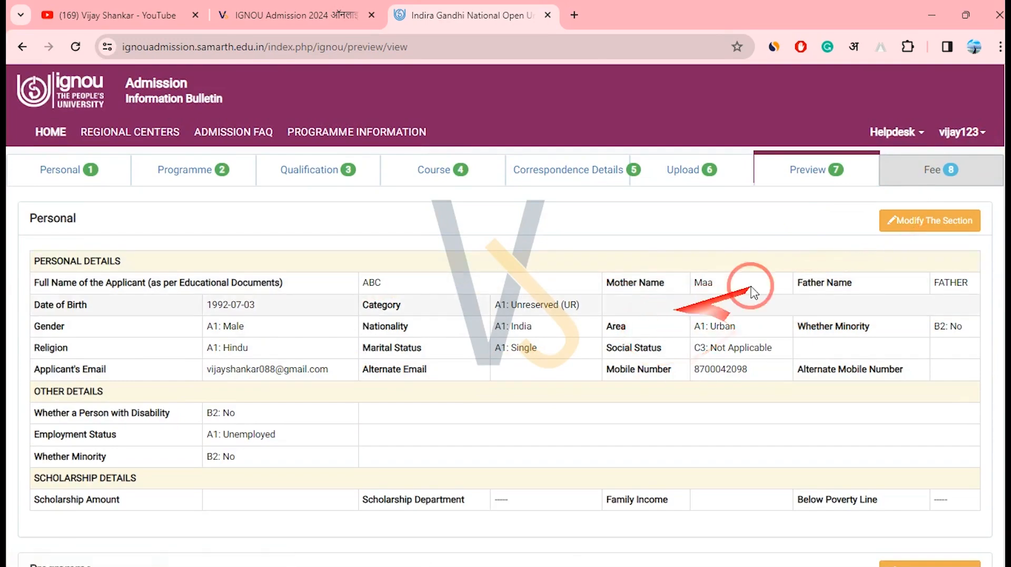
{"action": "left_click_drag", "start_coordinate": [1002, 165], "coordinate": [1004, 437]}
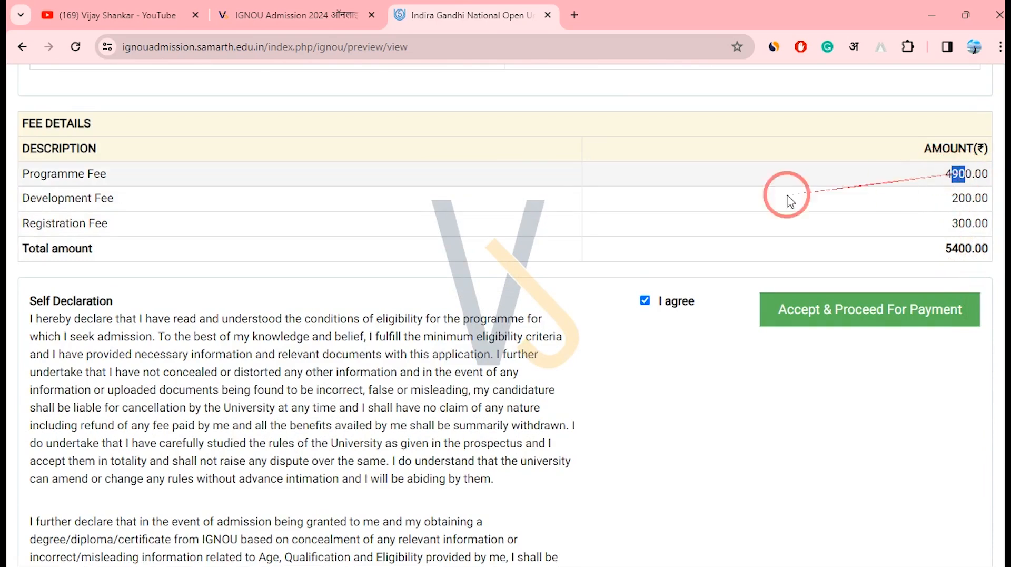
{"action": "left_click_drag", "start_coordinate": [41, 174], "coordinate": [967, 171]}
{"action": "left_click", "coordinate": [970, 173]}
{"action": "left_click_drag", "start_coordinate": [51, 198], "coordinate": [948, 192]}
{"action": "left_click_drag", "start_coordinate": [45, 222], "coordinate": [942, 262]}
{"action": "left_click", "coordinate": [944, 263]}
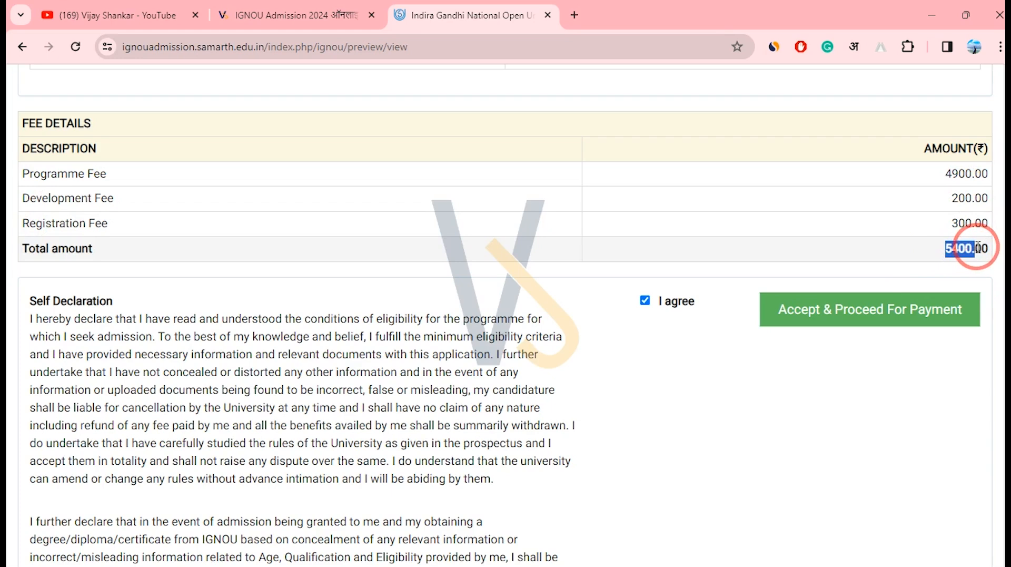
{"action": "scroll", "coordinate": [1001, 447], "scroll_direction": "down", "scroll_amount": 3}
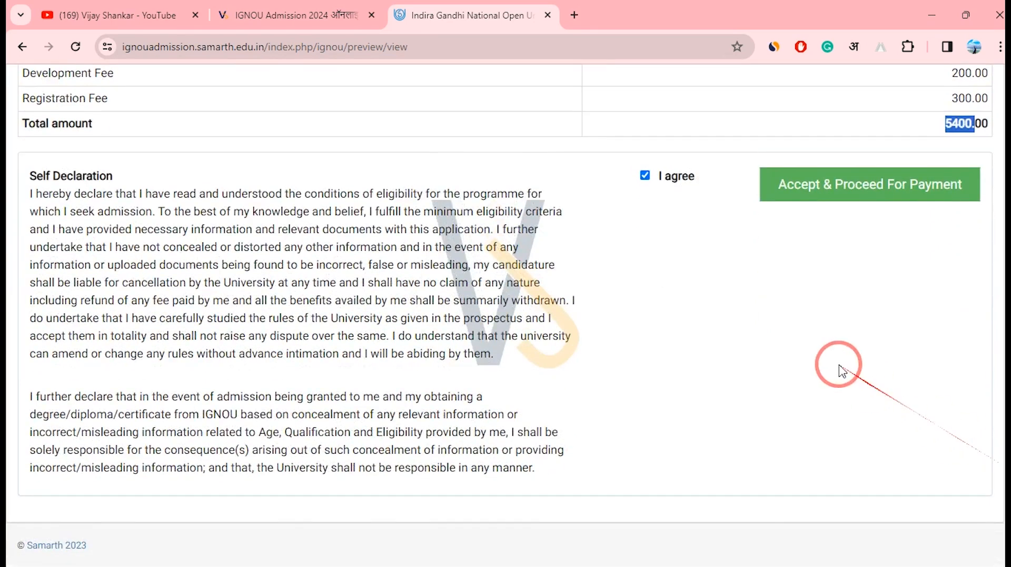
Accept & Proceed For Payment, confirm with OK, and go to Payment Gateway II.
{"action": "left_click", "coordinate": [831, 188]}
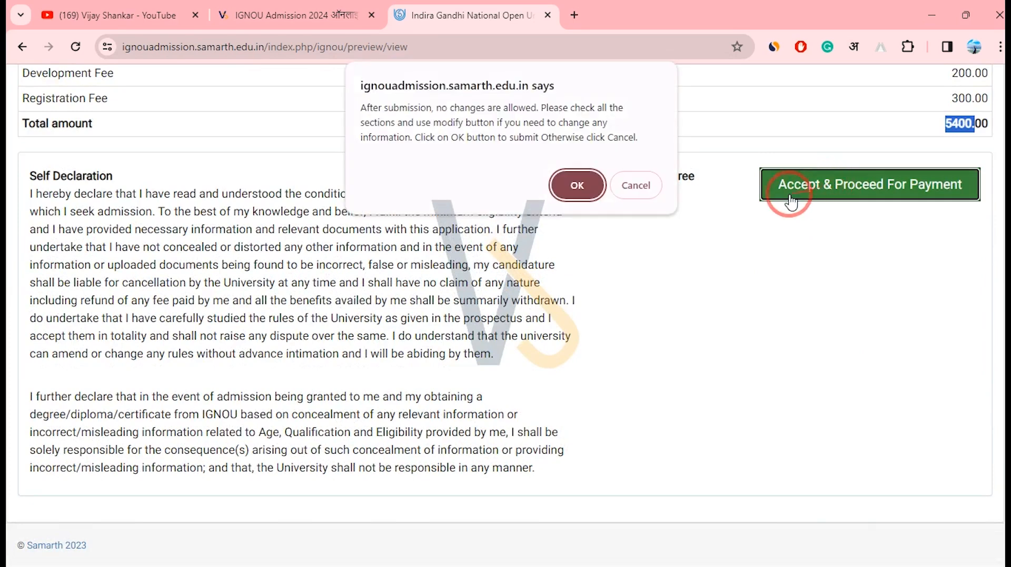
{"action": "left_click", "coordinate": [578, 178]}
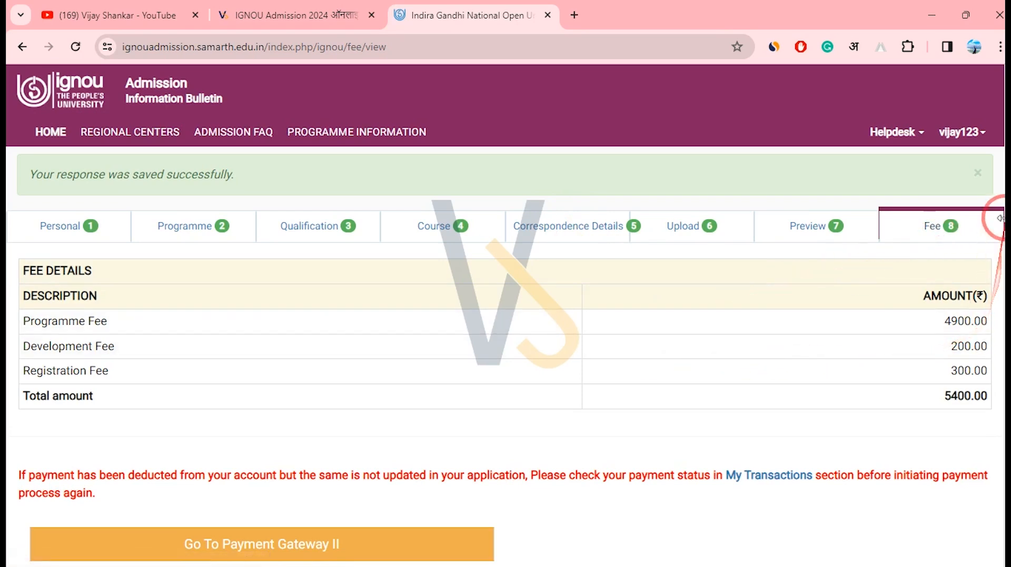
{"action": "scroll", "coordinate": [999, 163], "scroll_direction": "down", "scroll_amount": 1}
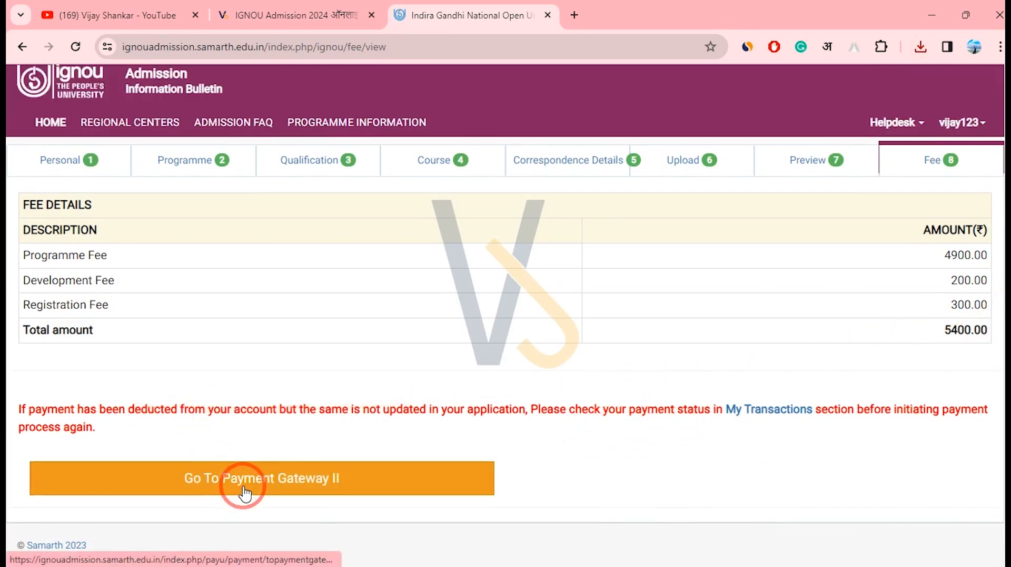
{"action": "left_click", "coordinate": [286, 480]}
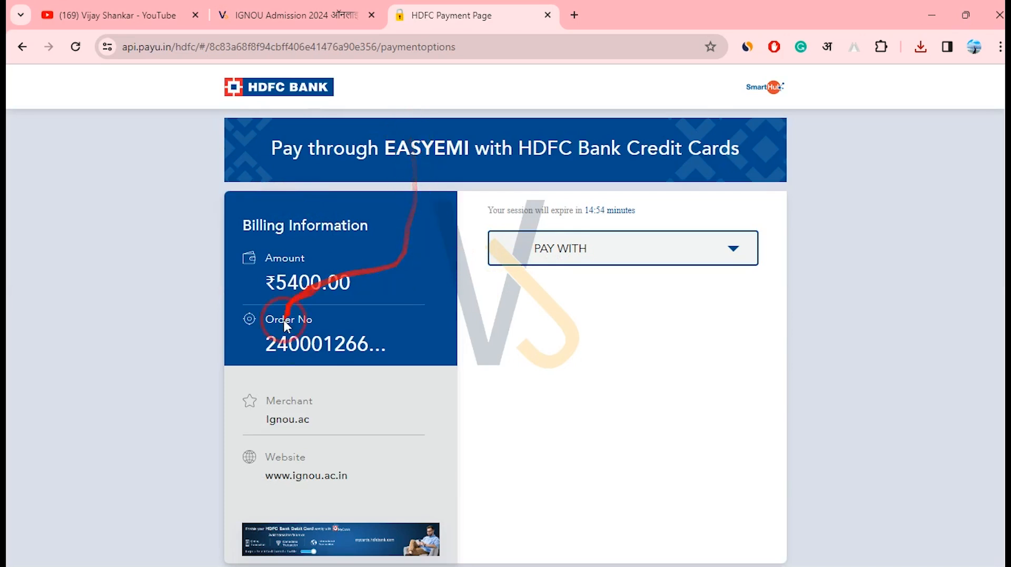
Choose OTHER BANK CREDIT CARD as payment method and enter a sample card number.
{"action": "left_click", "coordinate": [595, 266]}
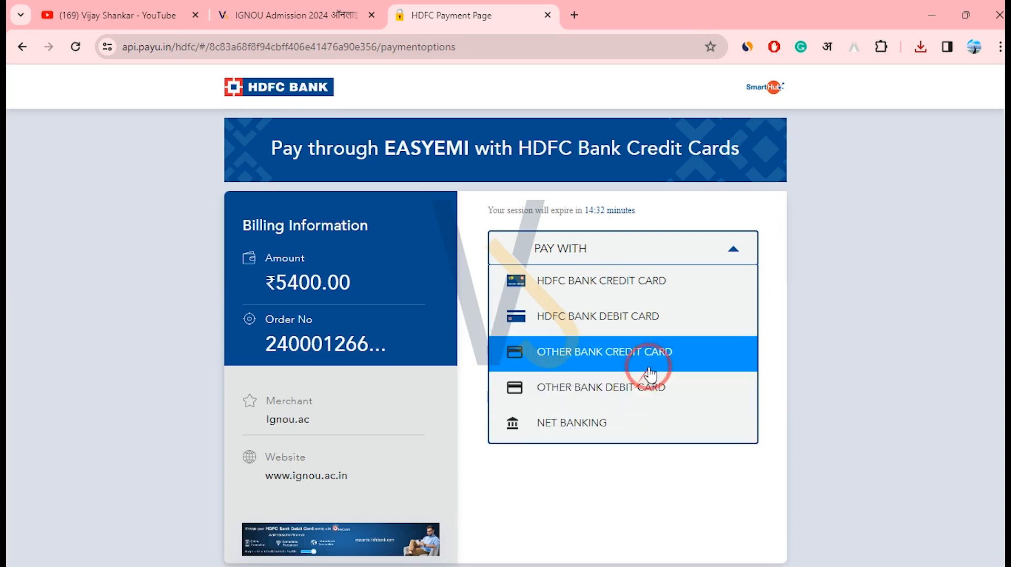
{"action": "left_click", "coordinate": [666, 354]}
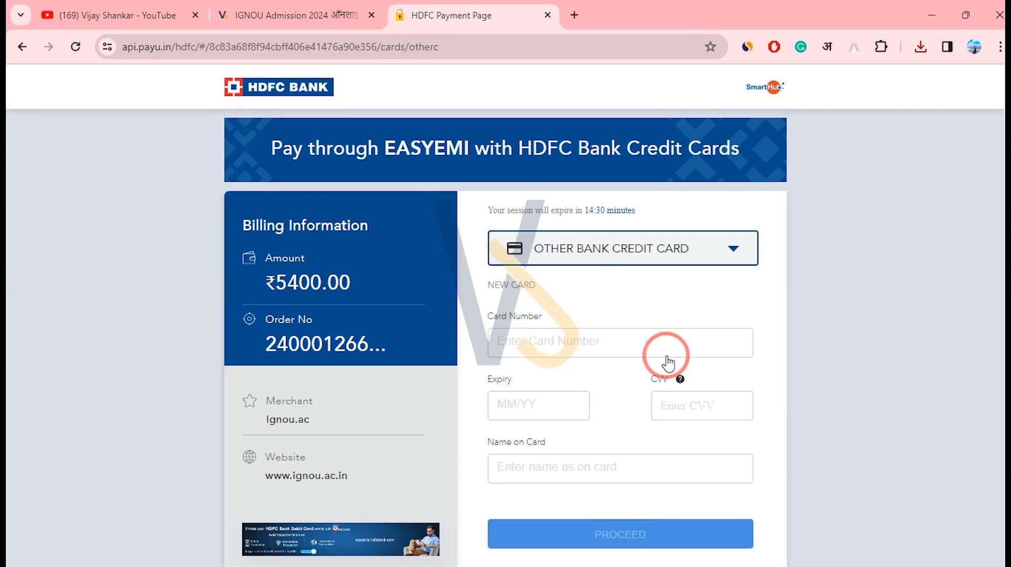
{"action": "left_click", "coordinate": [533, 346]}
{"action": "left_click_drag", "start_coordinate": [500, 322], "coordinate": [534, 343]}
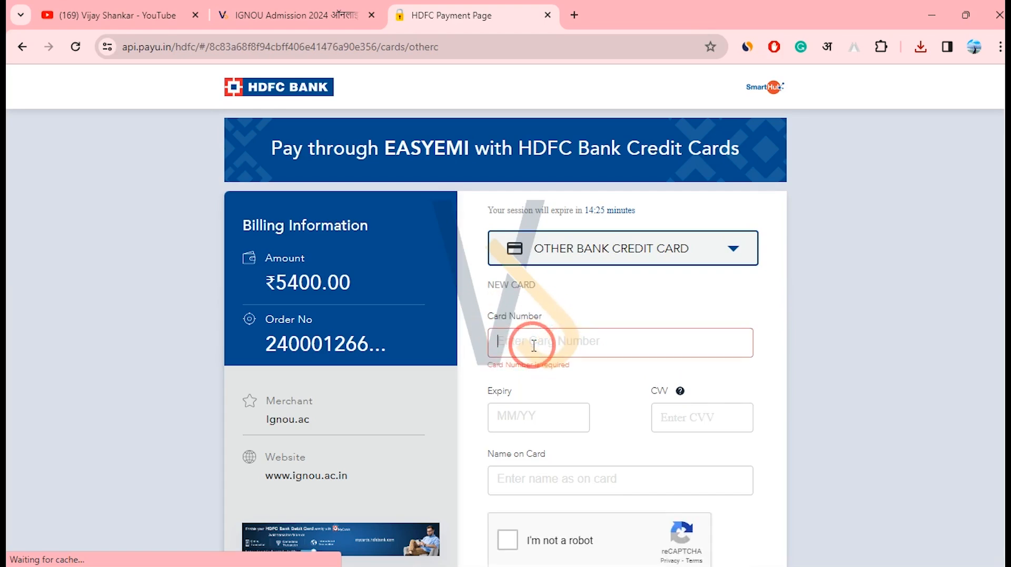
{"action": "type", "text": "24345678"}
Fill in card expiry 12/30, the CVV and the name on card.
{"action": "left_click", "coordinate": [516, 399]}
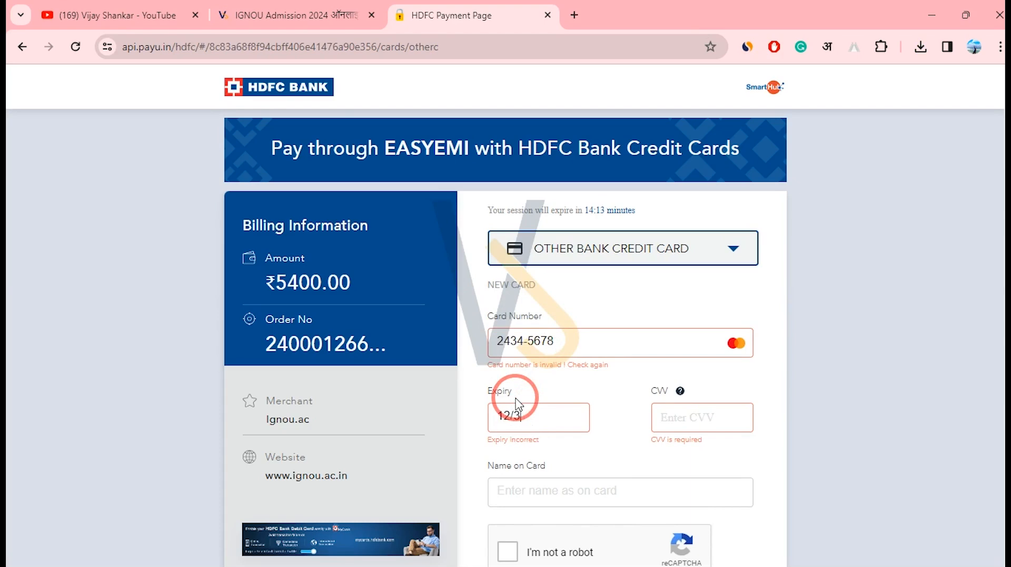
{"action": "left_click", "coordinate": [678, 419]}
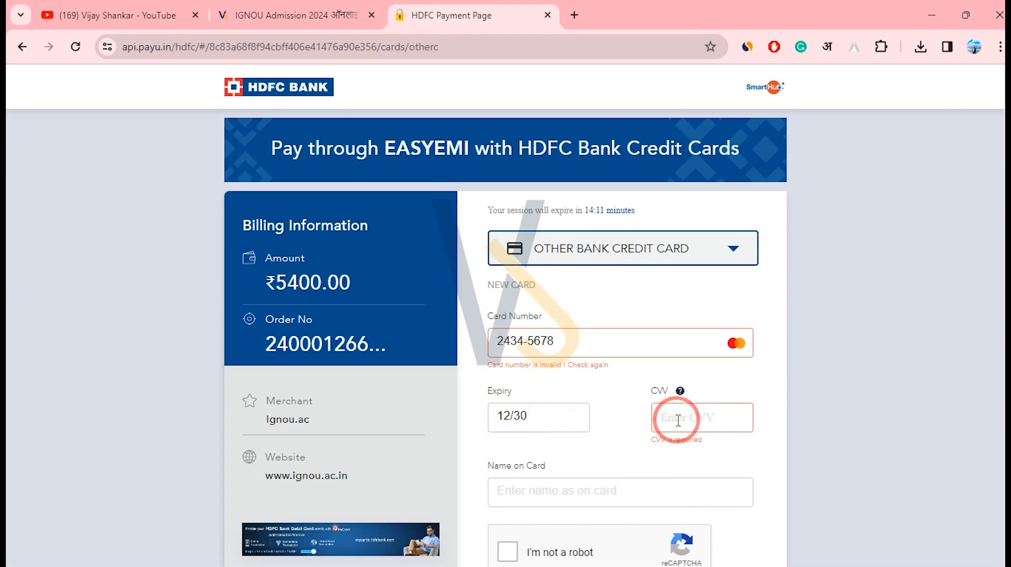
{"action": "type", "text": "123"}
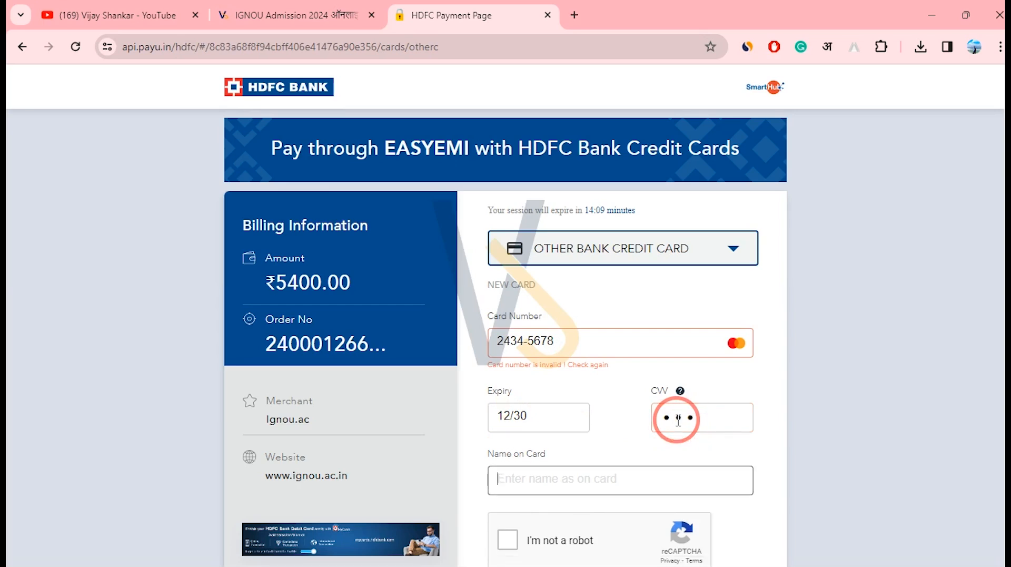
{"action": "left_click_drag", "start_coordinate": [695, 419], "coordinate": [644, 419]}
{"action": "left_click", "coordinate": [576, 469]}
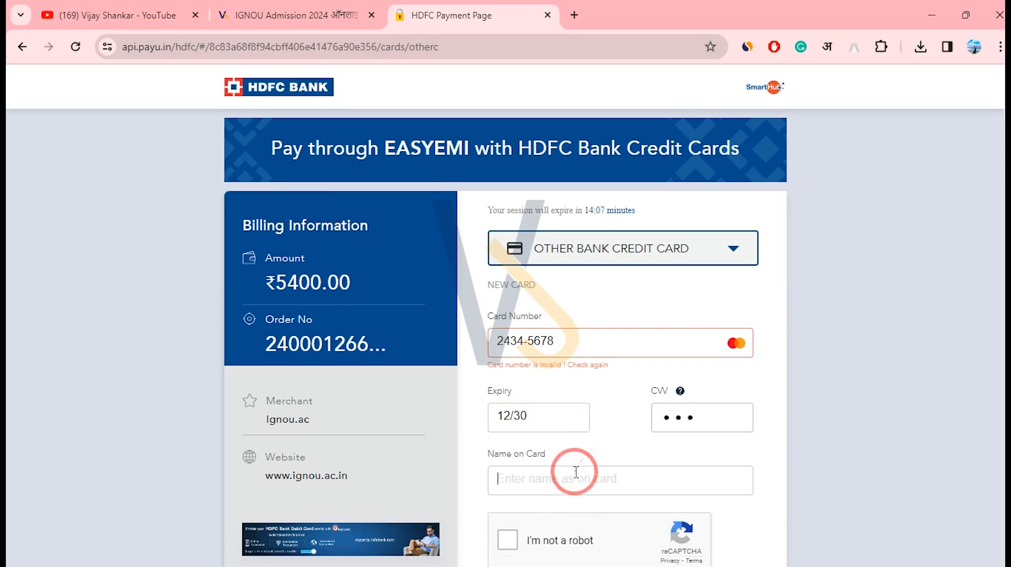
{"action": "type", "text": "34343"}
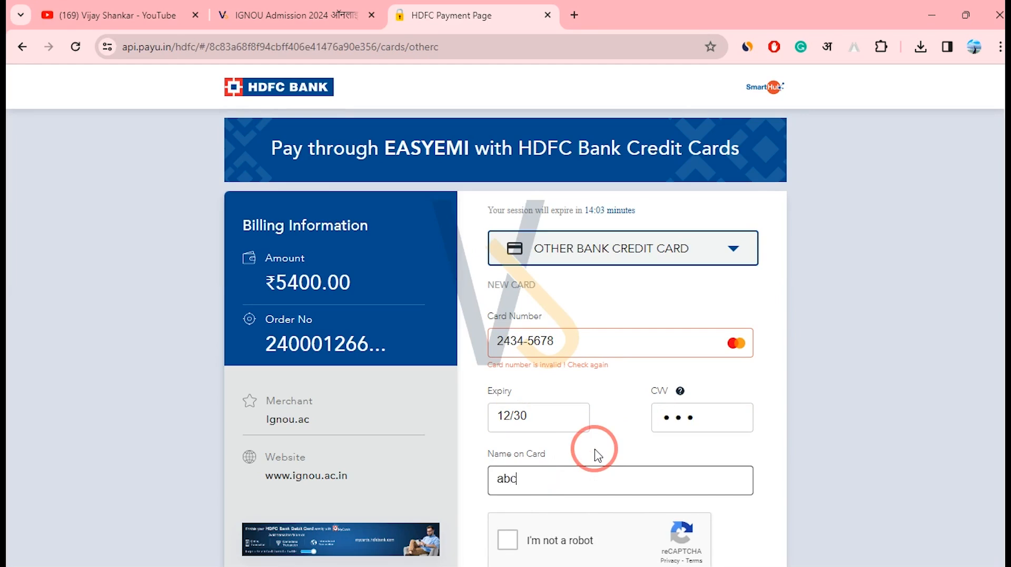
Tick I'm not a robot and check the invalid-card warning and ₹5400.00 amount.
{"action": "scroll", "coordinate": [1003, 314], "scroll_direction": "down", "scroll_amount": 4}
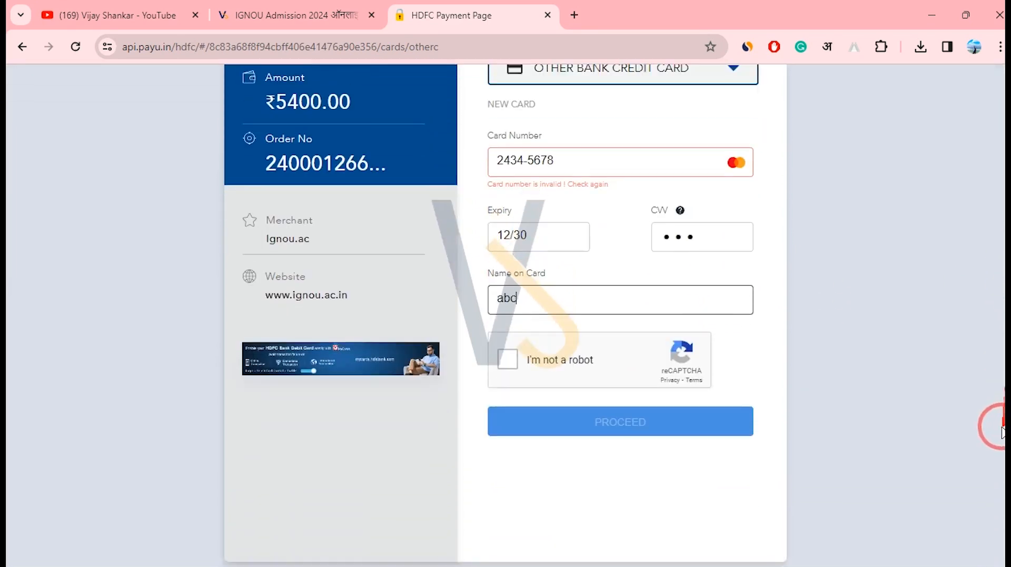
{"action": "left_click", "coordinate": [508, 342]}
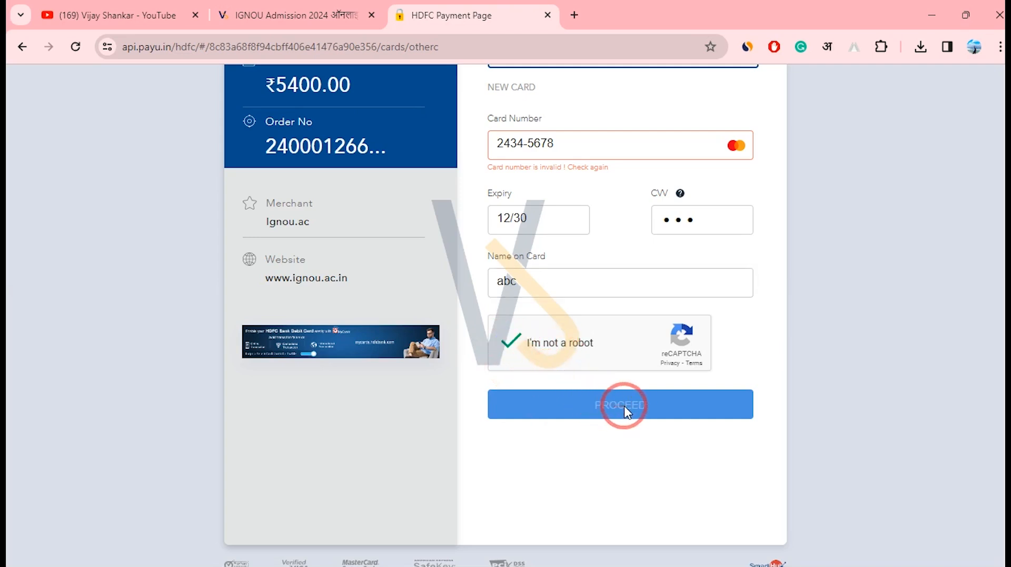
{"action": "left_click_drag", "start_coordinate": [554, 142], "coordinate": [468, 138]}
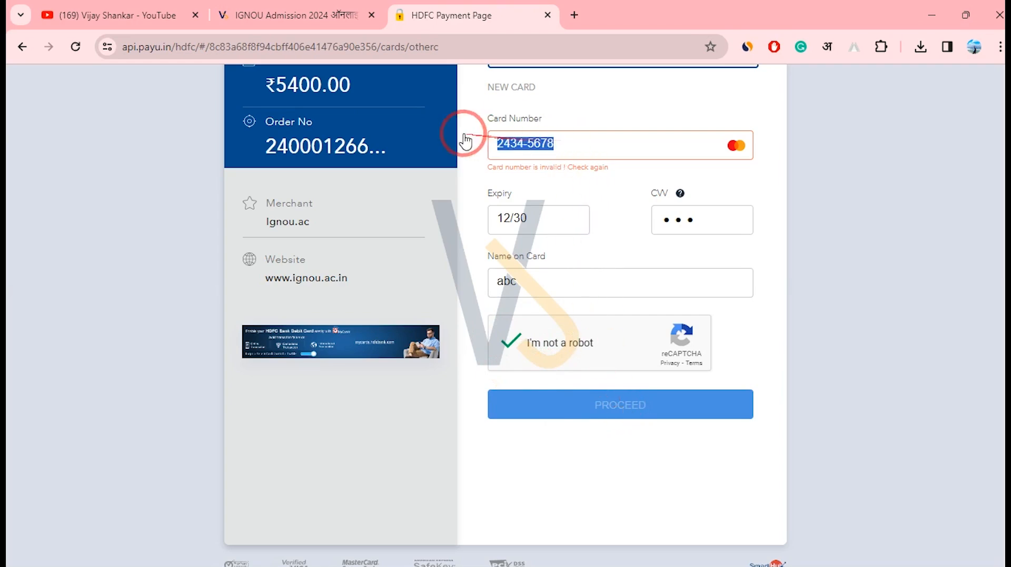
{"action": "left_click_drag", "start_coordinate": [1004, 346], "coordinate": [996, 183]}
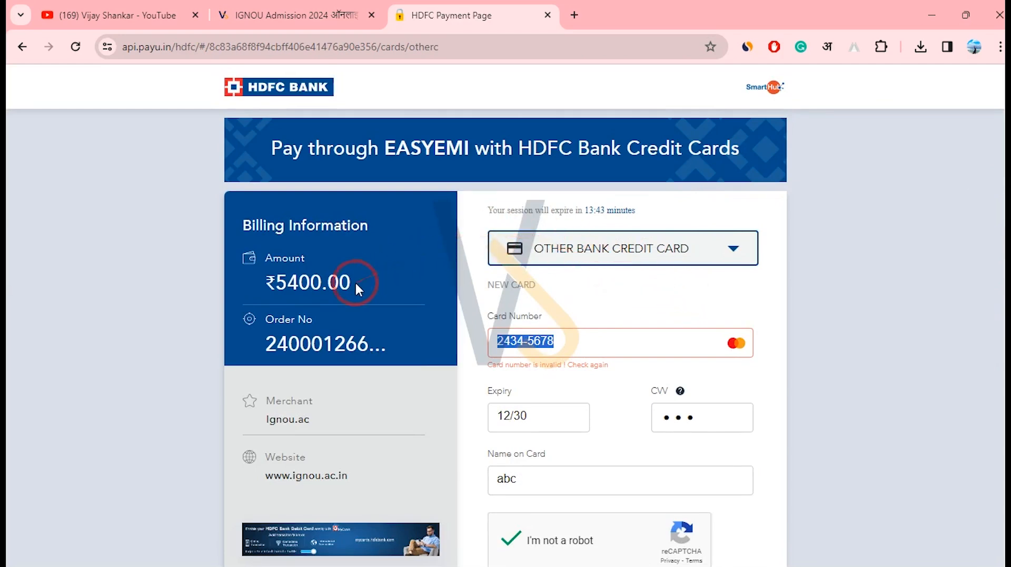
{"action": "left_click_drag", "start_coordinate": [355, 284], "coordinate": [314, 281]}
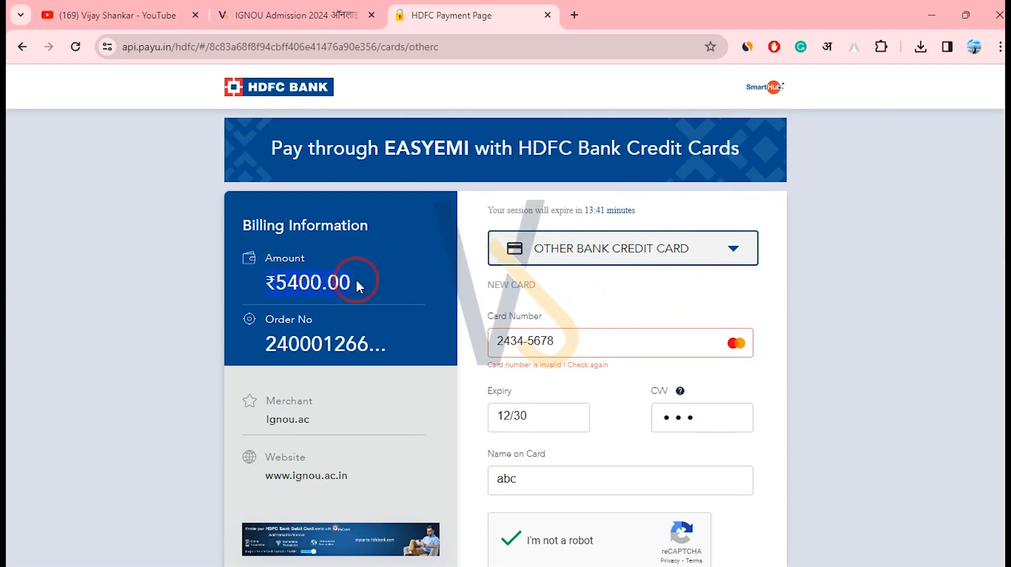